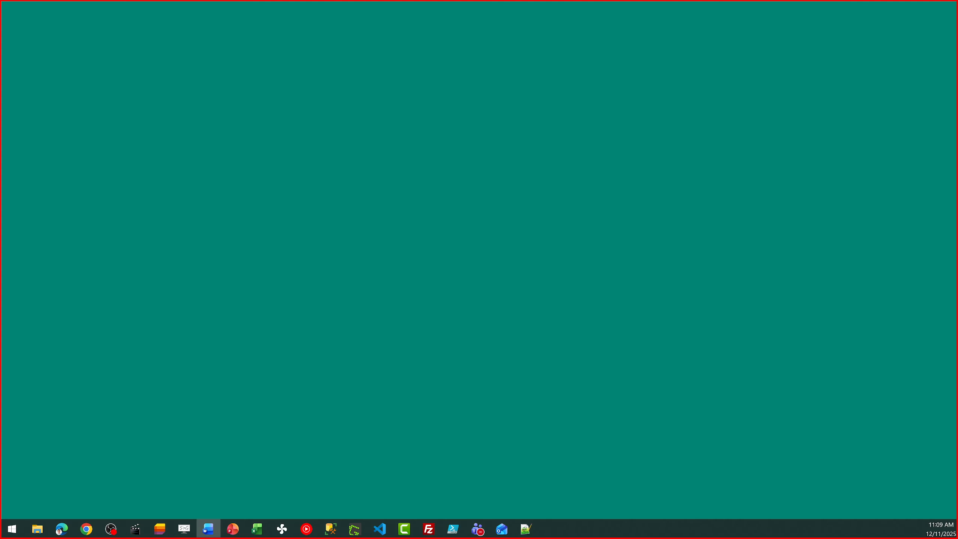
Show the desktop, then bring Chrome with the SharePoint Requests list back to the front.
key(alt+Tab)
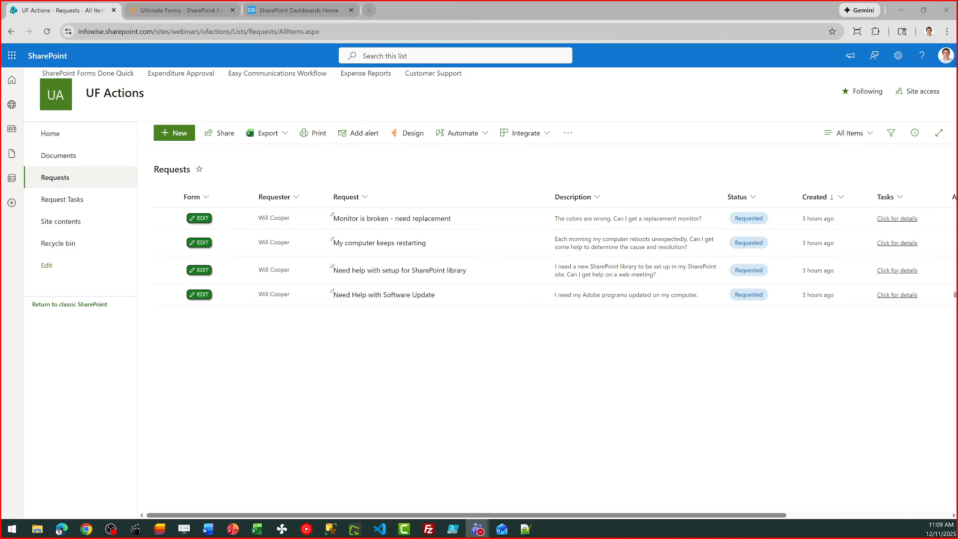
click(265, 439)
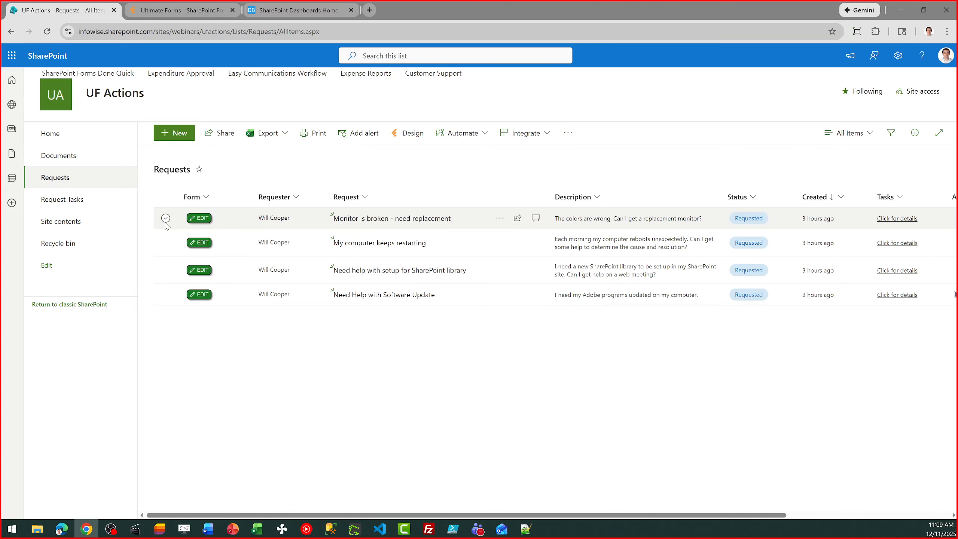
click(203, 219)
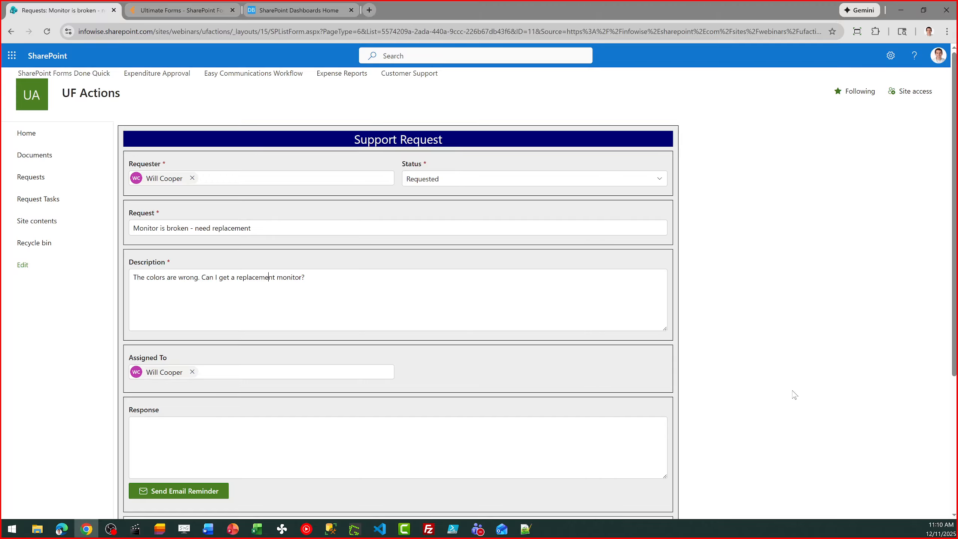
drag(953, 260, 948, 412)
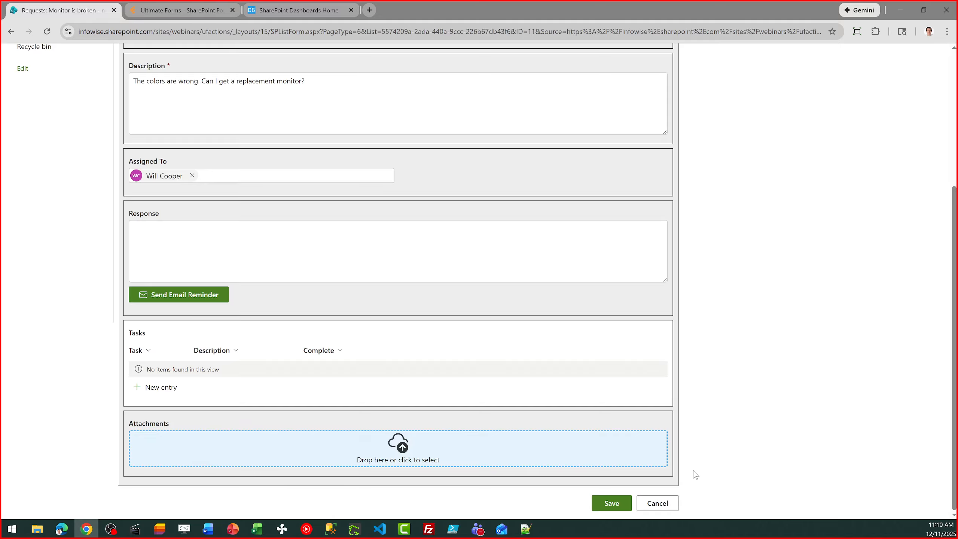
click(657, 504)
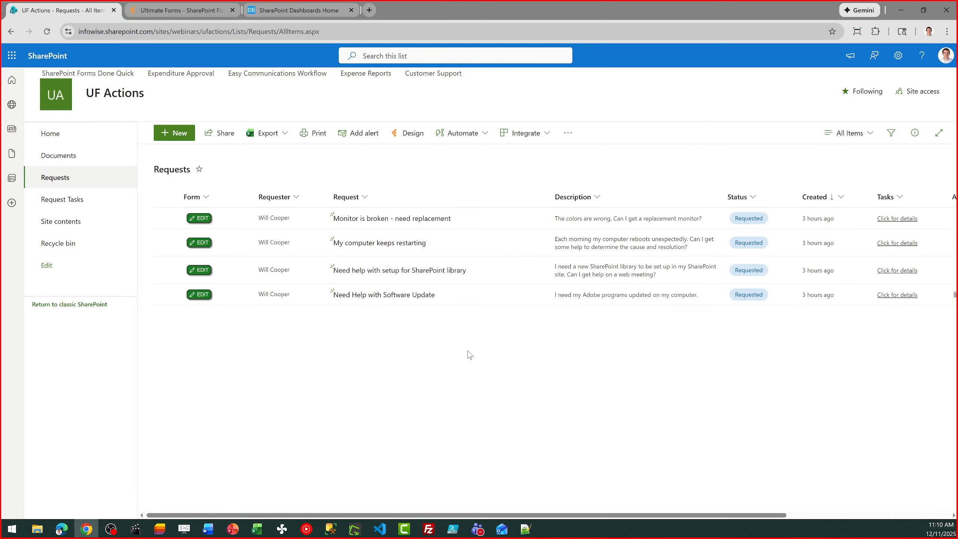
Duplicate the Requests tab and open Ultimate Forms Design for the Requests list.
right_click(48, 7)
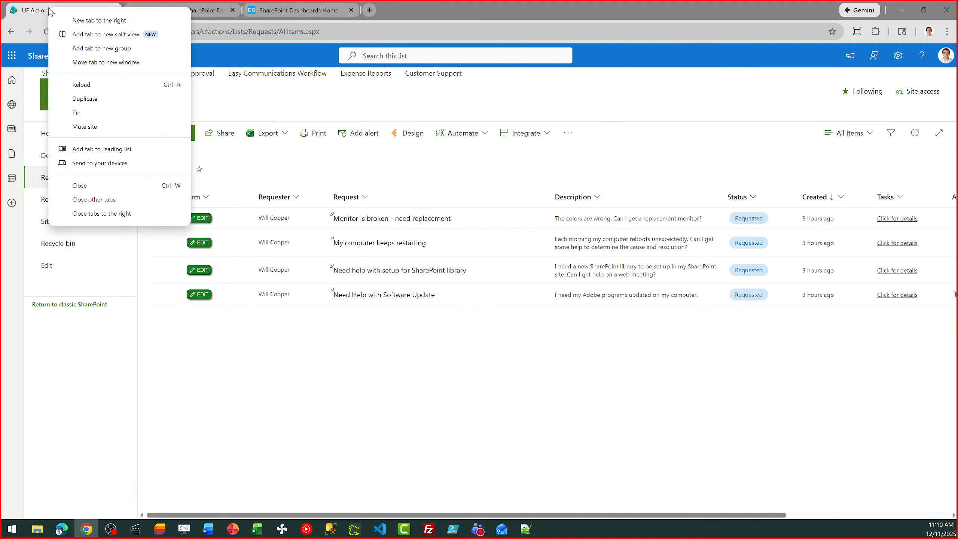
click(108, 99)
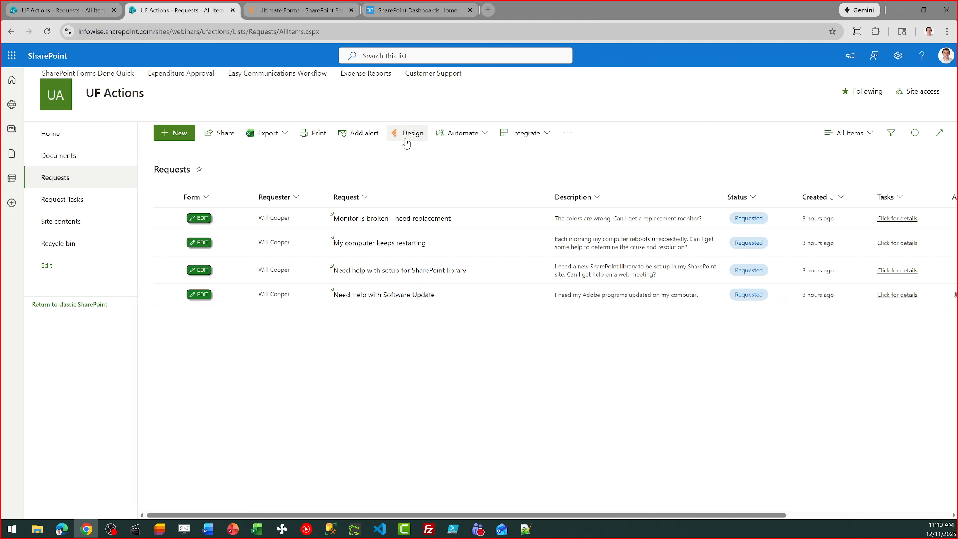
click(405, 142)
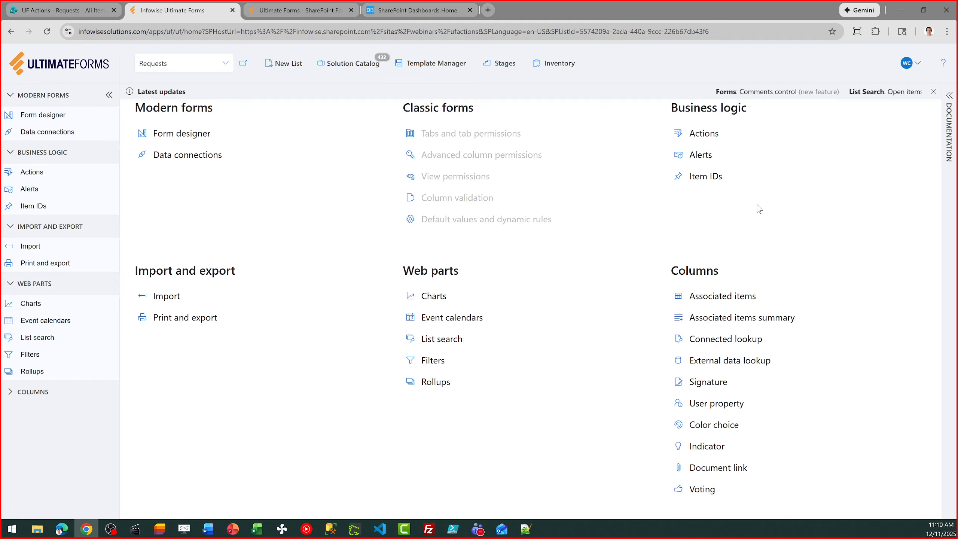
Open the Requests Actions list, preview the new-action types, cancel, and return to the SharePoint tab.
click(716, 134)
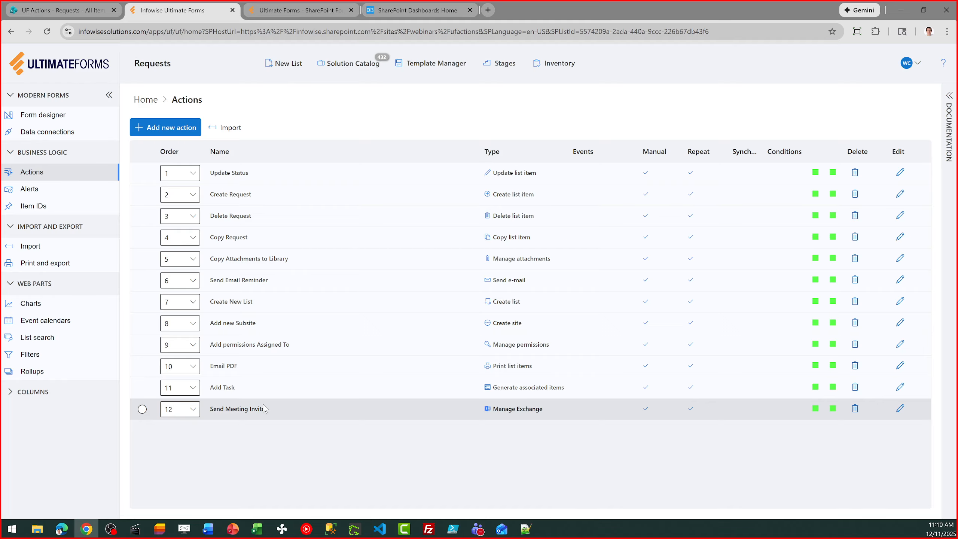
click(175, 128)
click(565, 127)
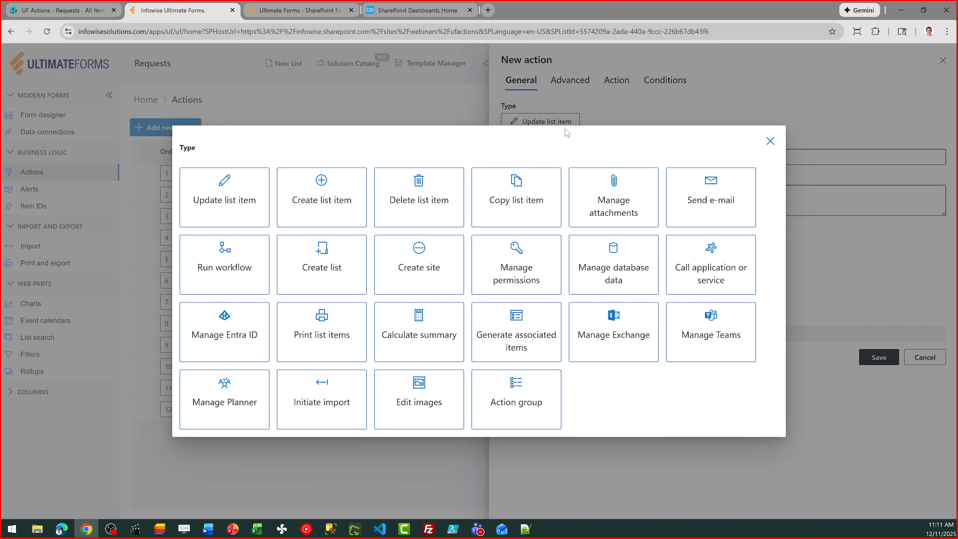
click(770, 142)
click(923, 357)
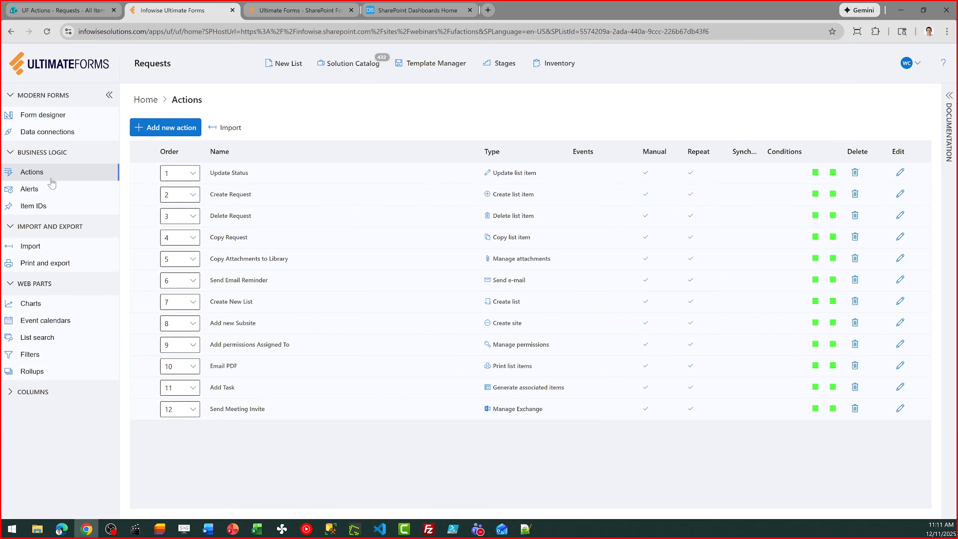
click(57, 9)
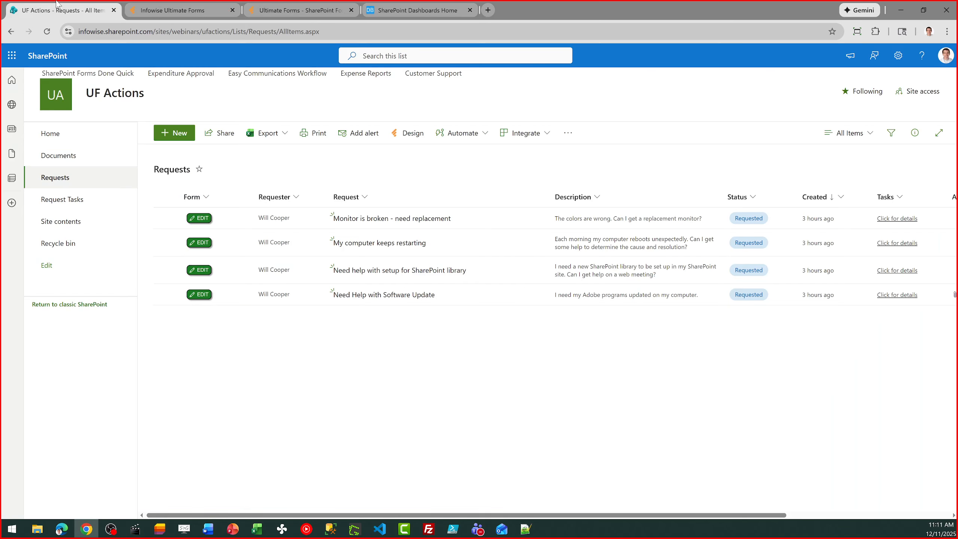
Open the 'Monitor is broken' request form and leave it without saving.
click(207, 220)
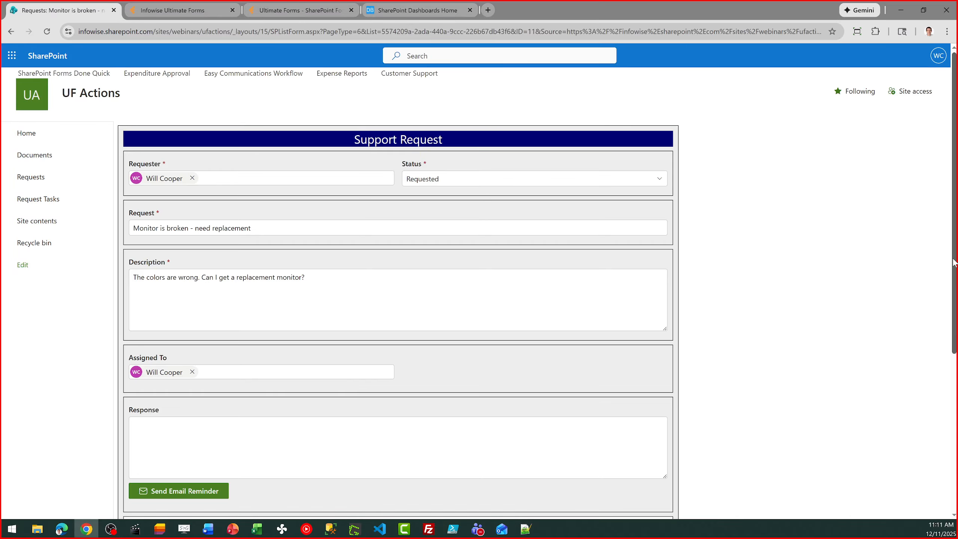
scroll(954, 264, down, 5)
click(656, 503)
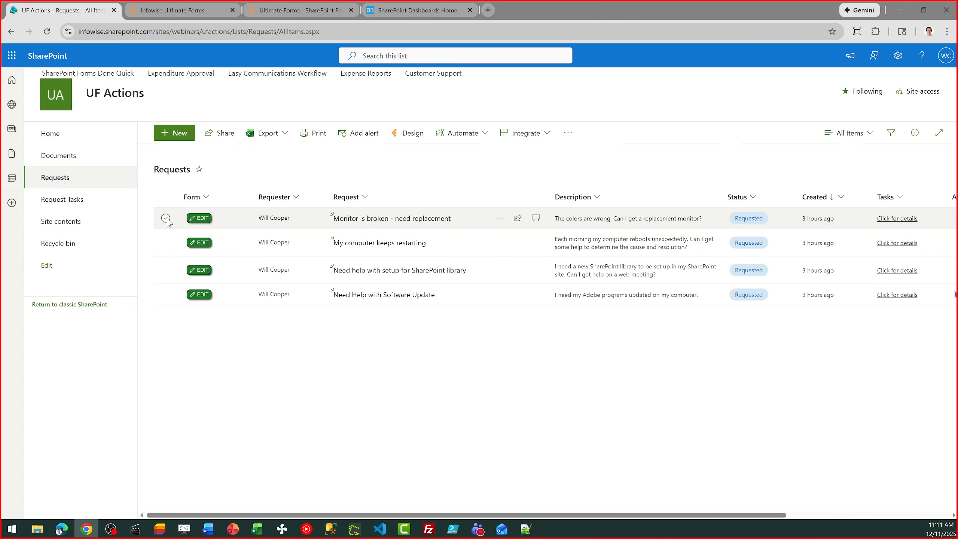
Run Update Status on the monitor request to set it to Hold, then refresh the list.
click(166, 218)
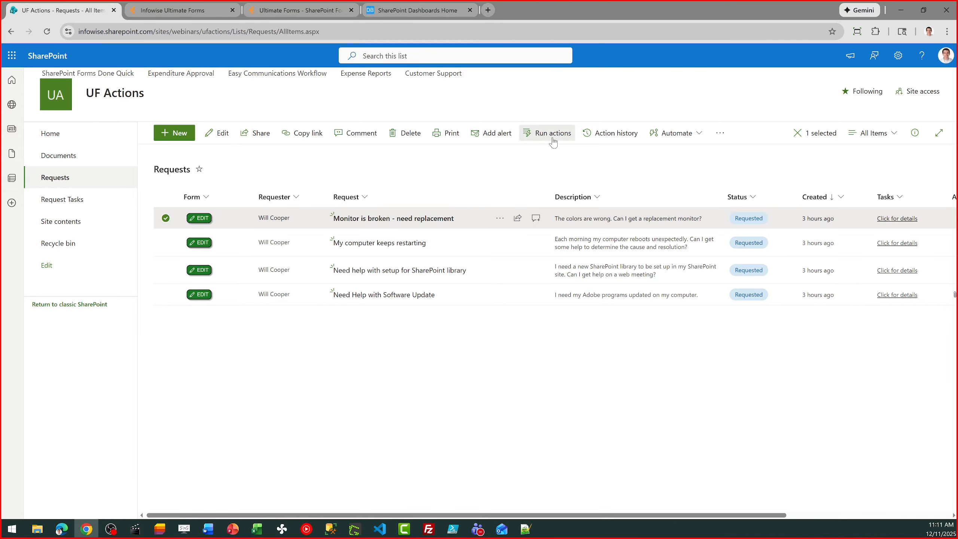
click(553, 142)
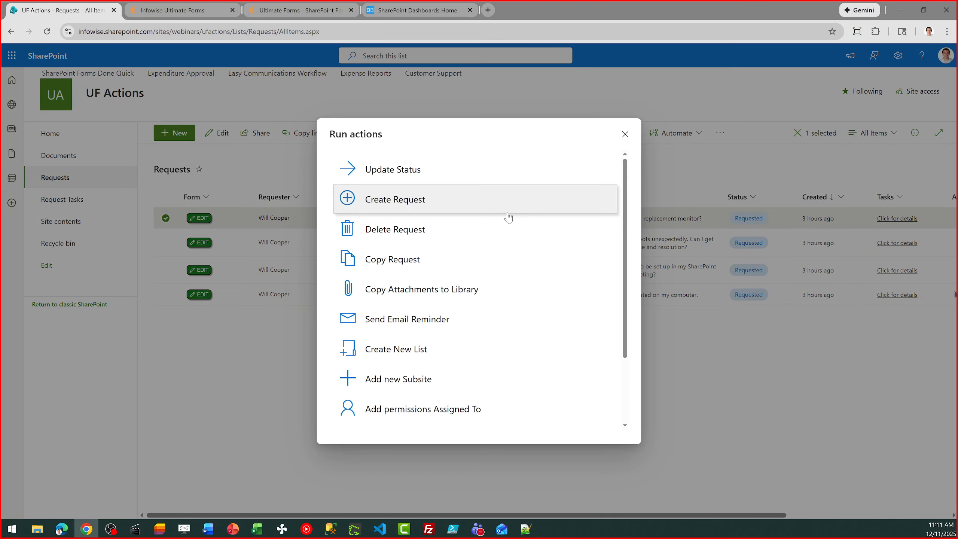
click(424, 176)
click(413, 207)
click(365, 258)
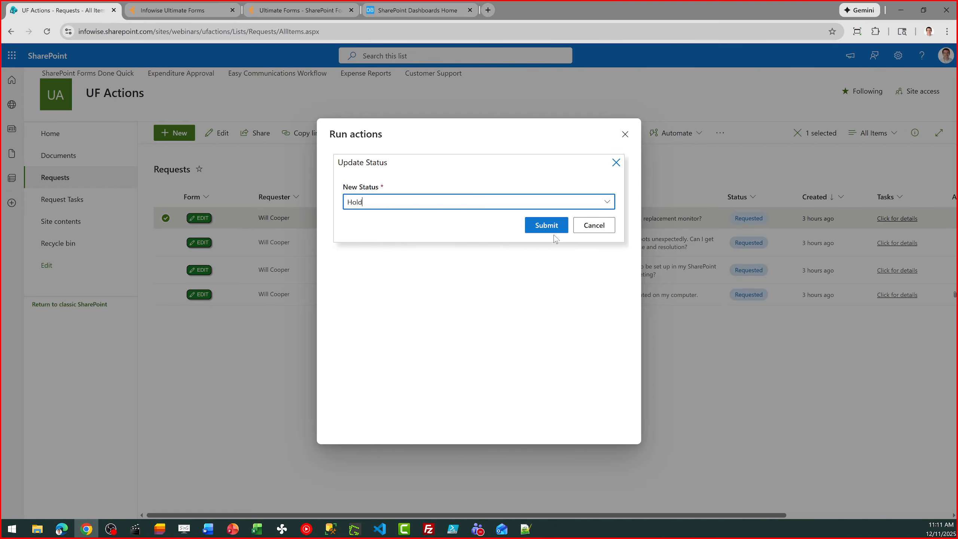
click(554, 228)
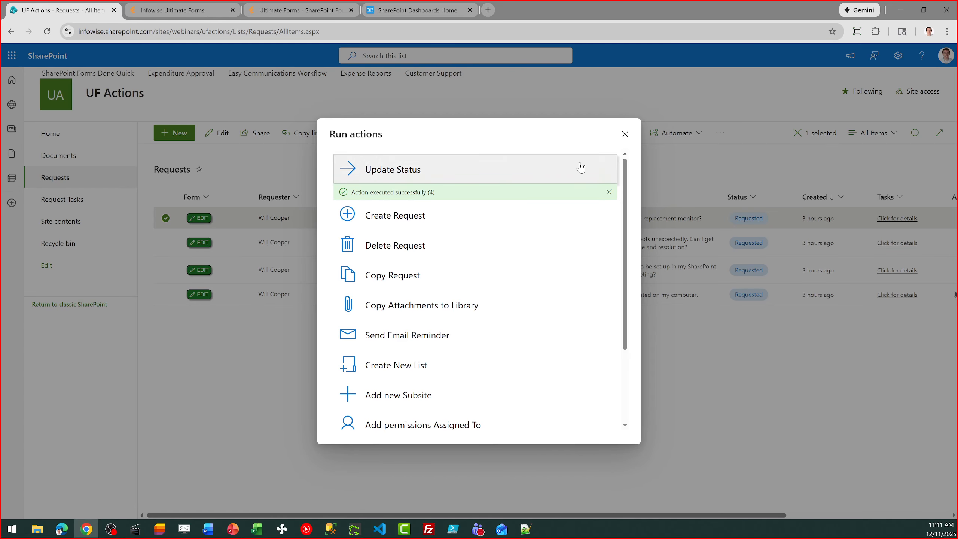
click(624, 134)
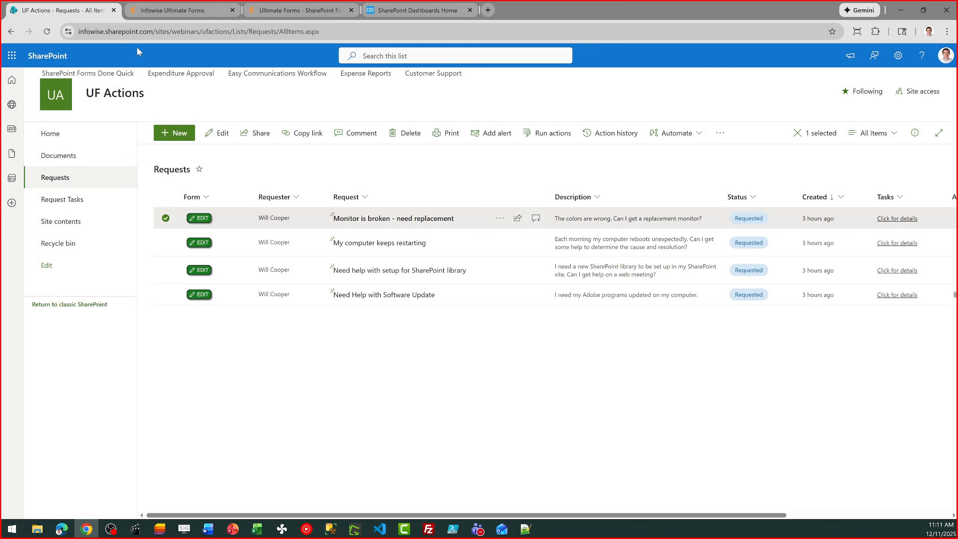
click(48, 31)
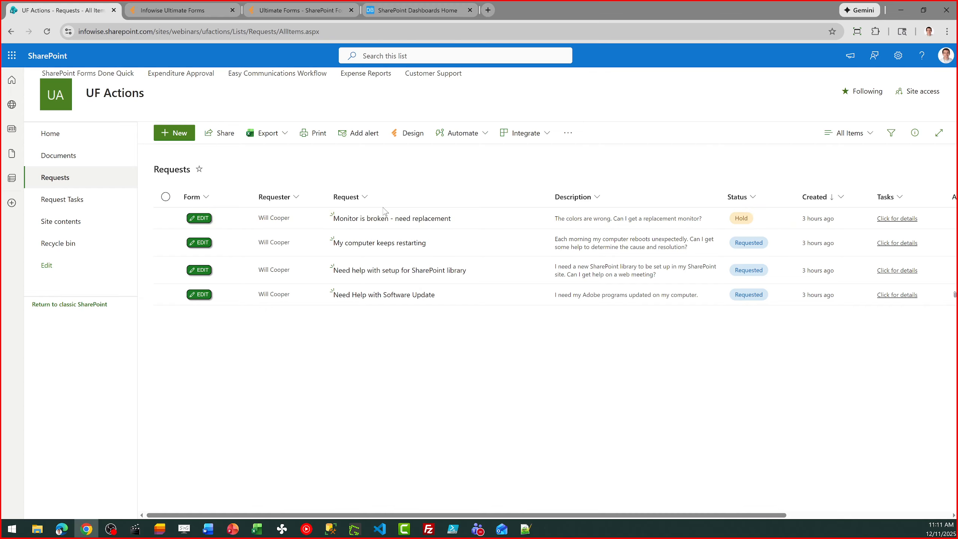
click(209, 12)
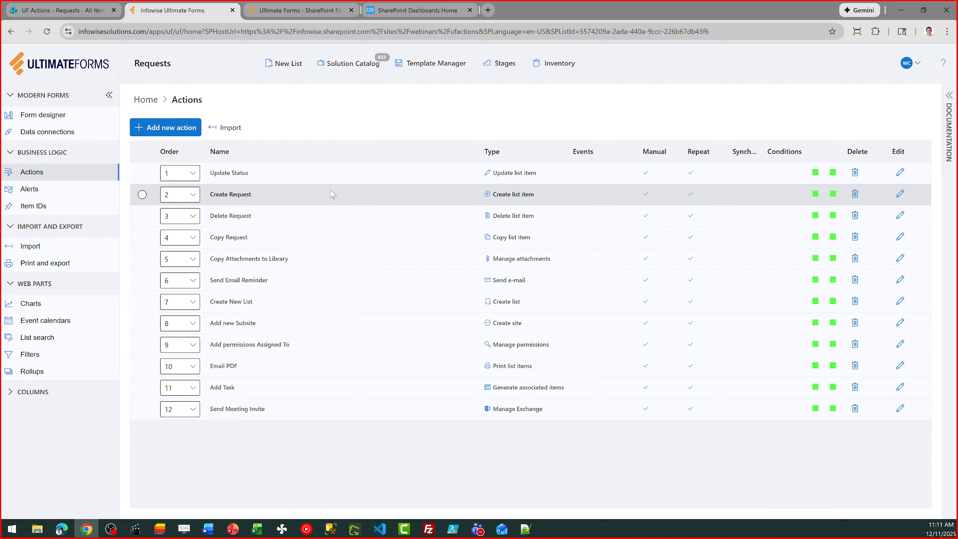
Review the Update Status action's New Status parameter and Status value, then cancel unchanged.
click(900, 174)
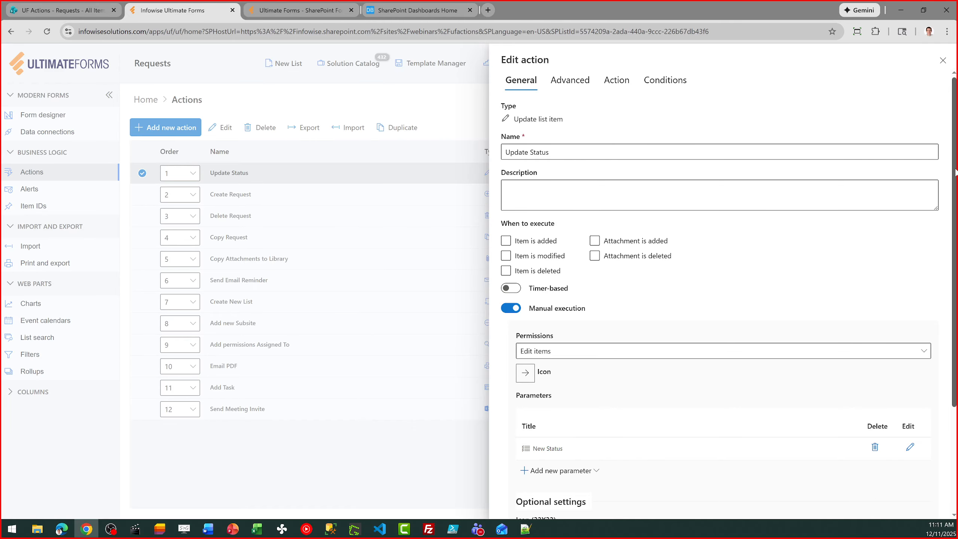
scroll(955, 172, down, 4)
scroll(955, 172, up, 4)
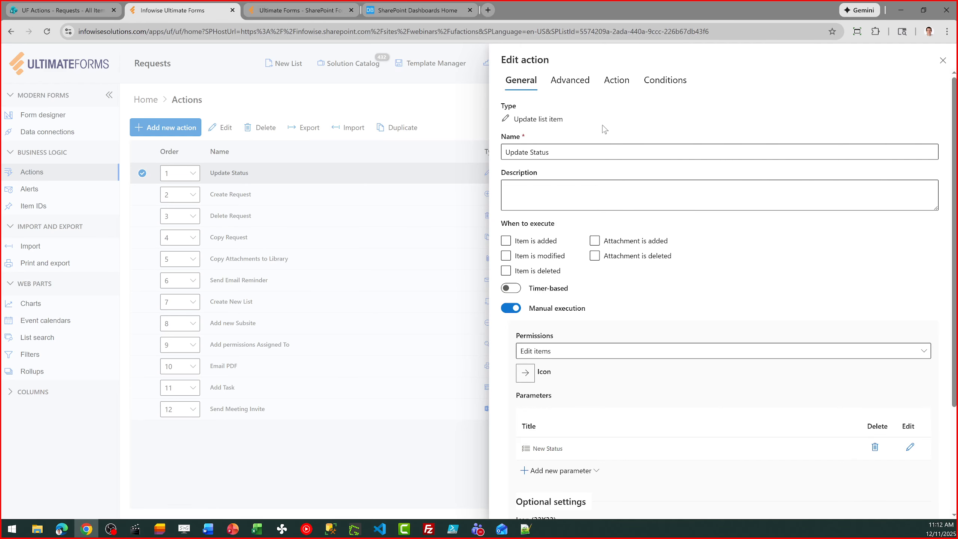
drag(564, 153, 450, 160)
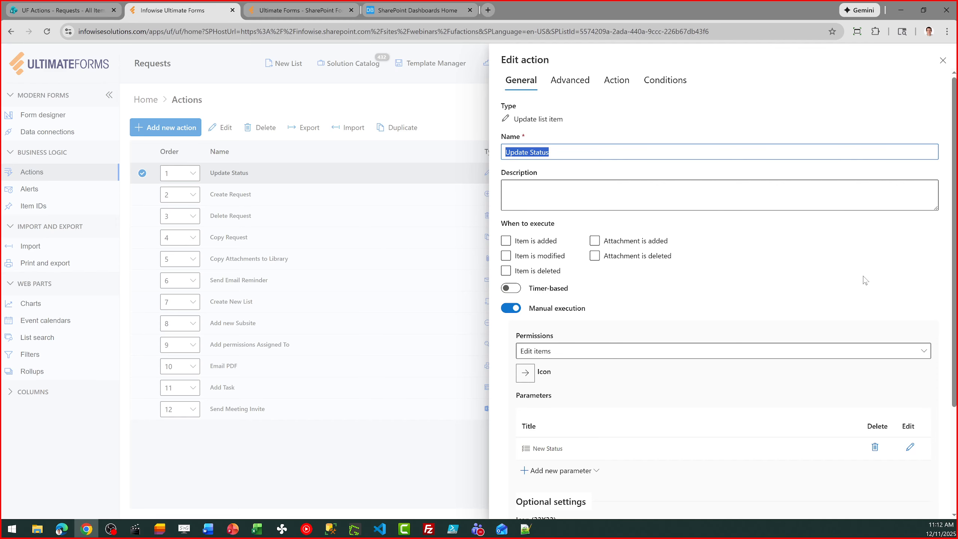
scroll(803, 281, down, 3)
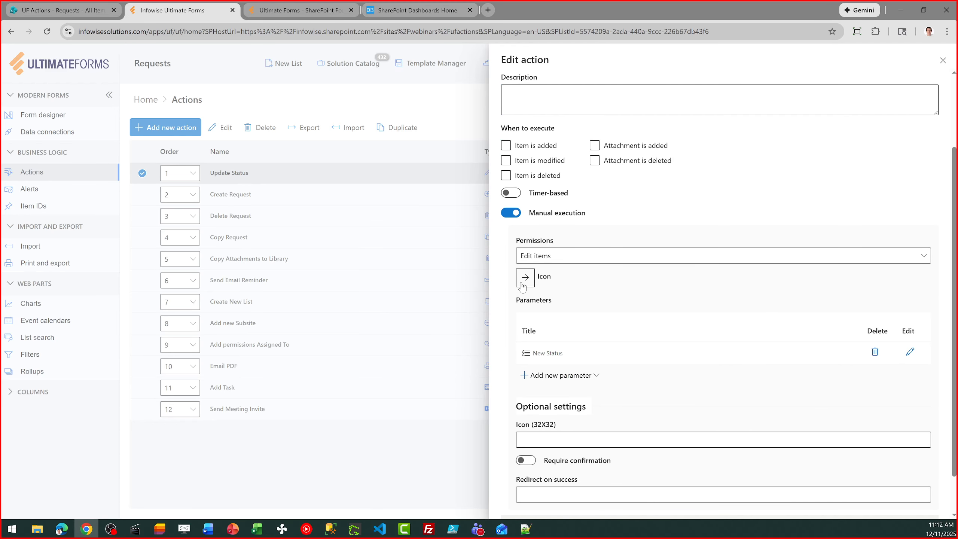
click(910, 352)
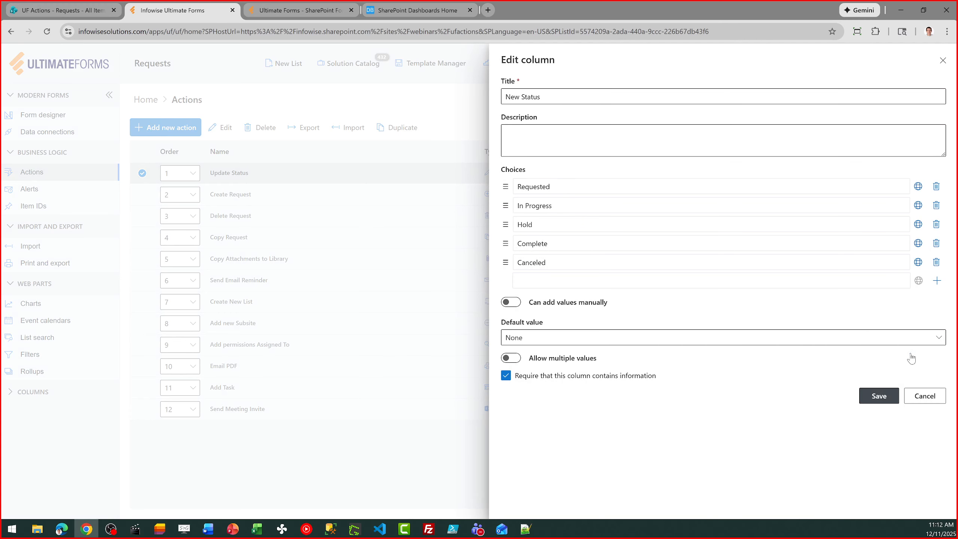
click(924, 395)
drag(954, 378, 937, 249)
click(617, 84)
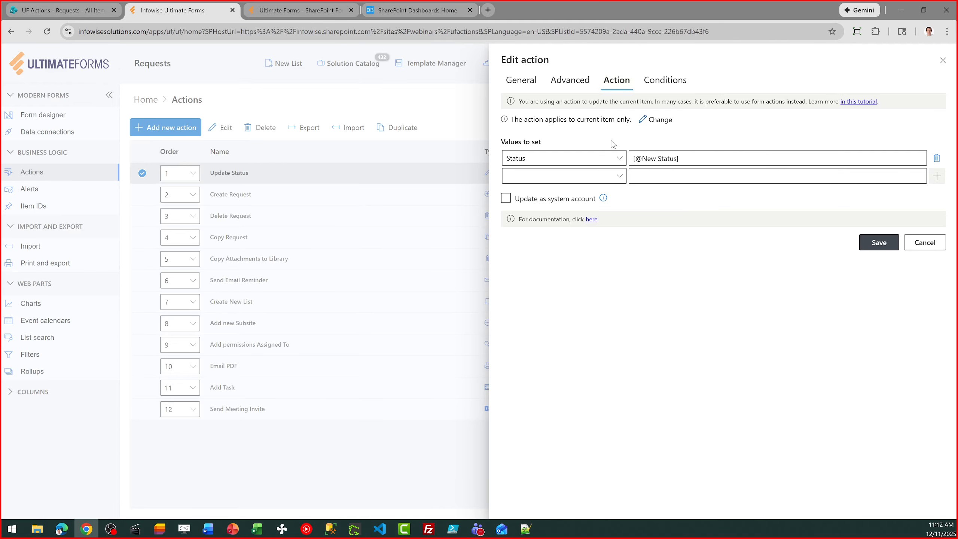
click(696, 159)
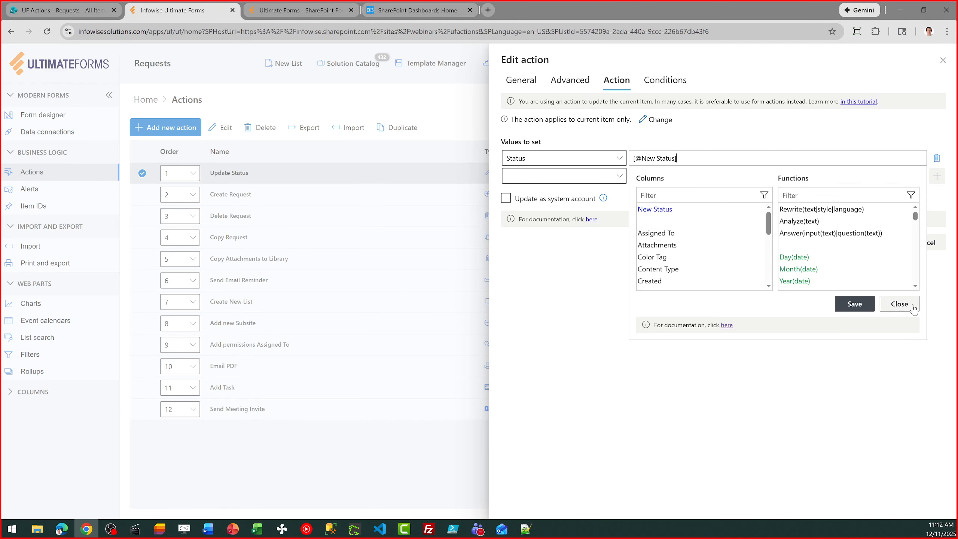
click(899, 303)
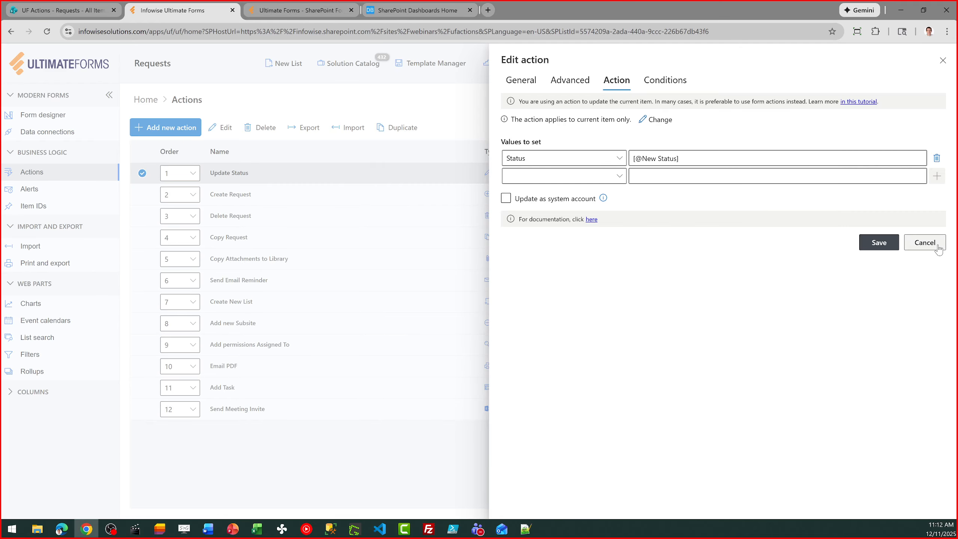
click(923, 242)
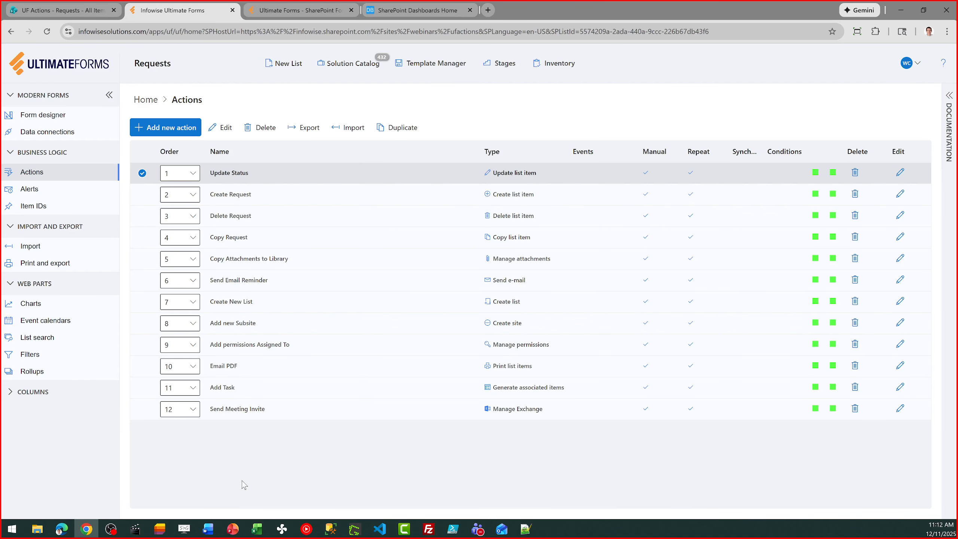
Check Update Status's Order position without changing it, then return to the SharePoint list.
click(142, 173)
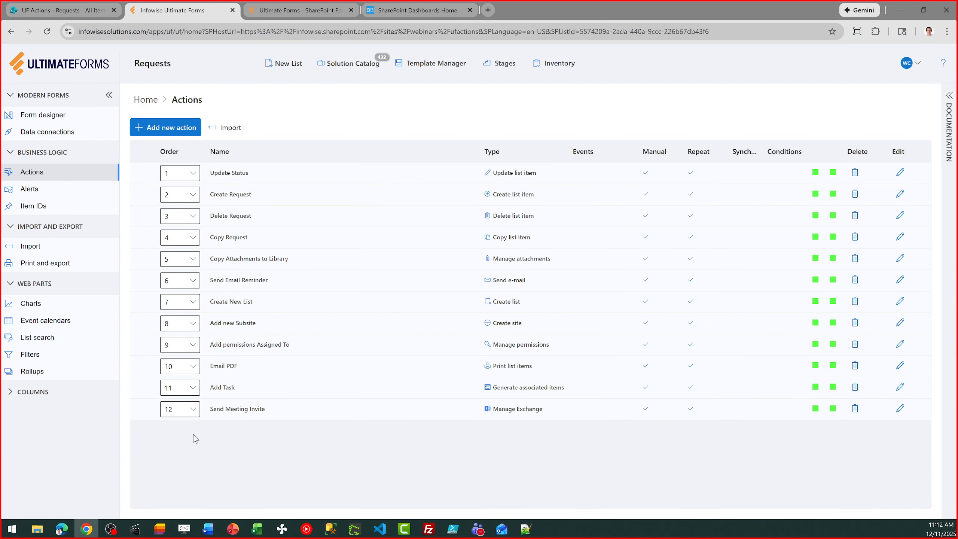
click(193, 173)
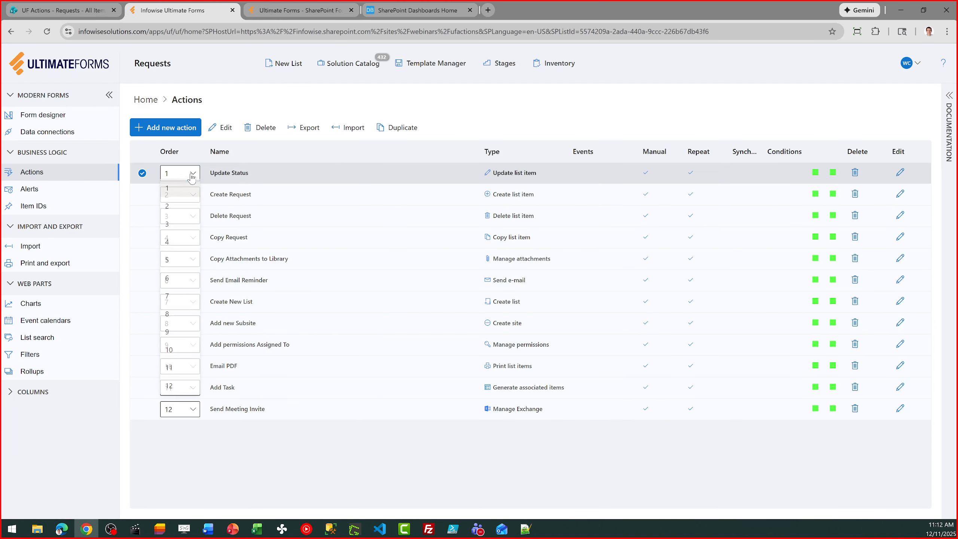
click(224, 462)
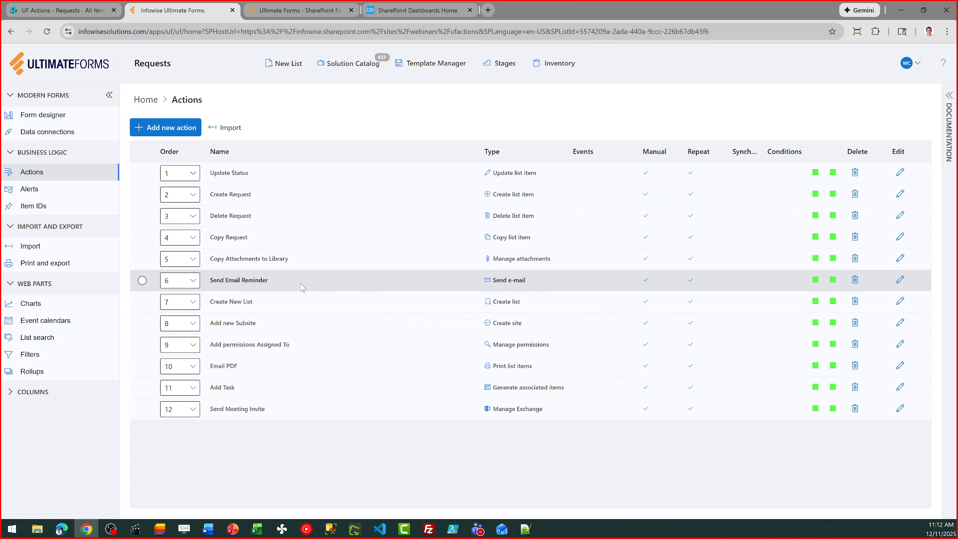
click(60, 8)
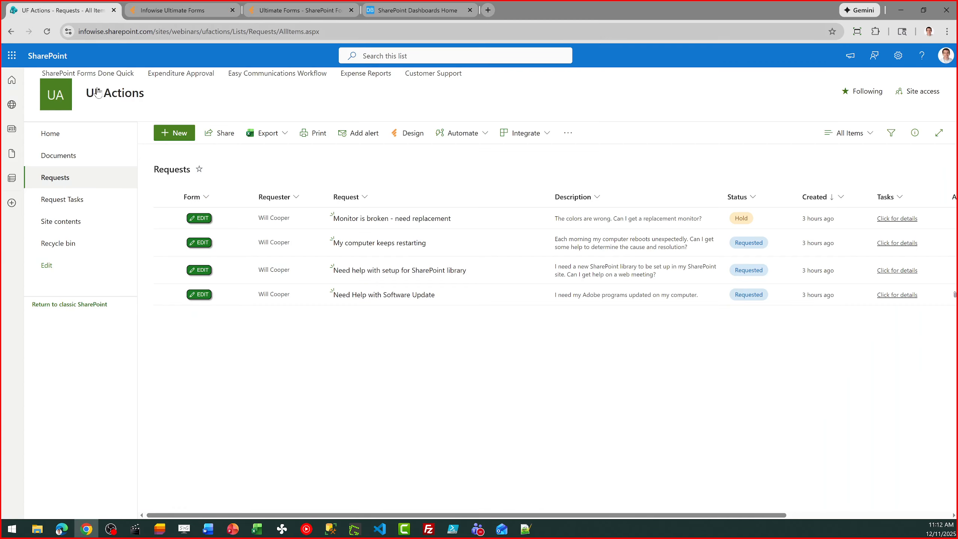
Run Create Request for 'Check on slow computer speed' with description 'I need help to figure out why my computer is running slow.', then refresh.
click(165, 218)
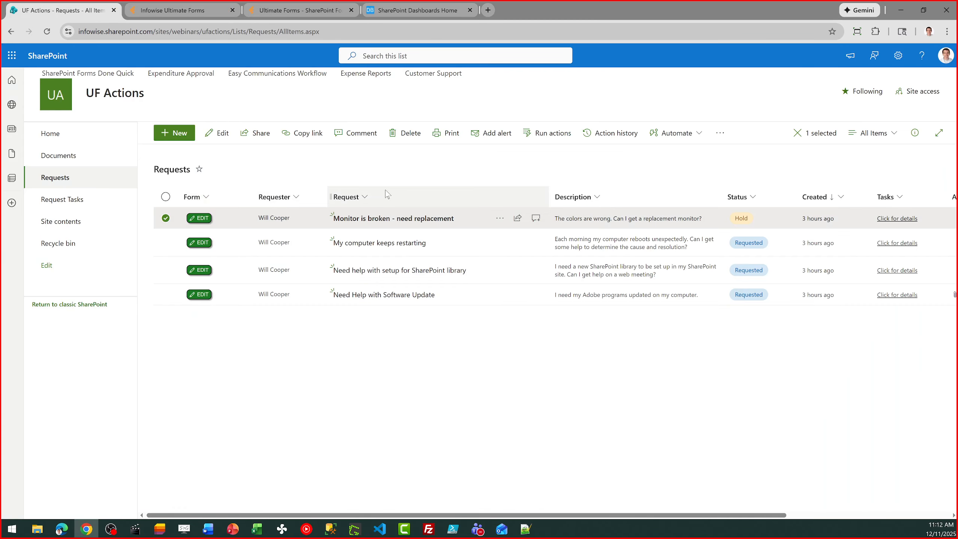
click(529, 142)
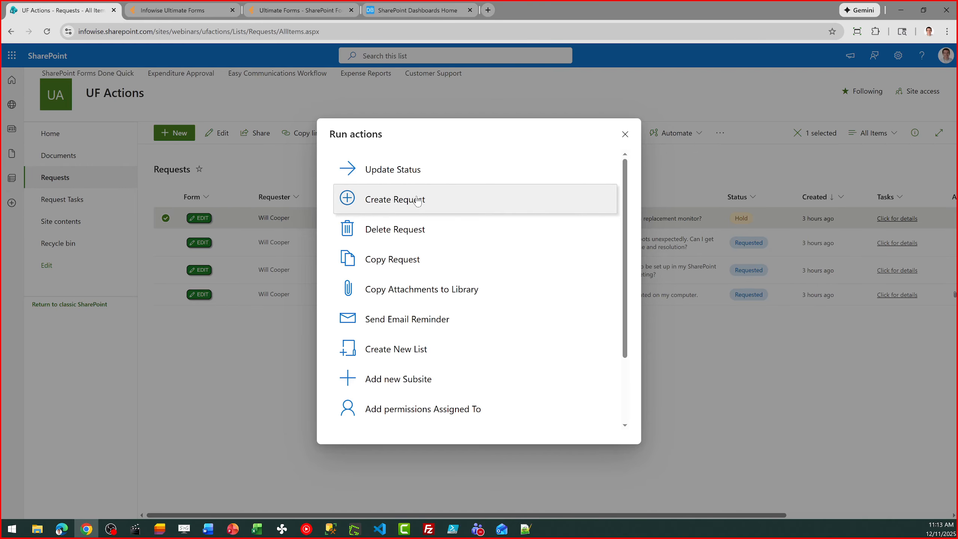
click(417, 200)
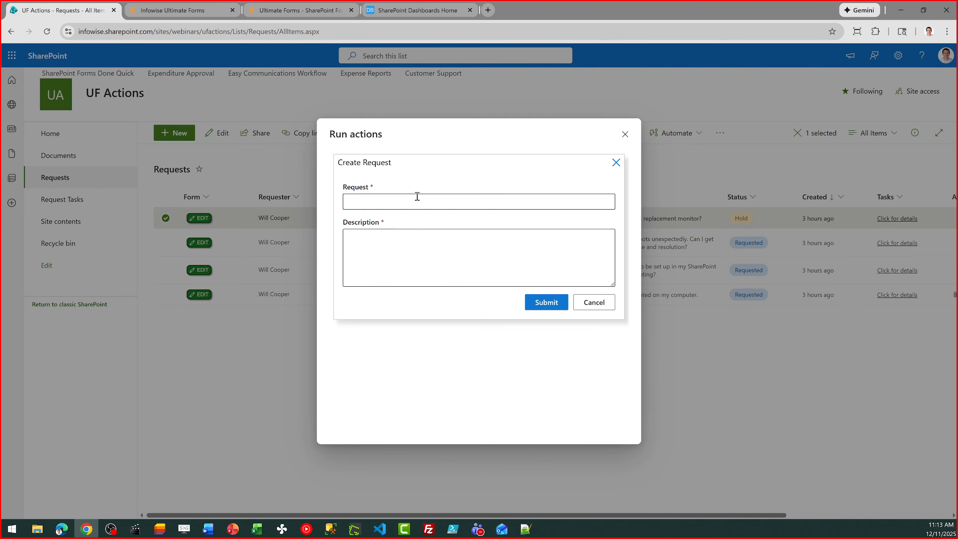
click(417, 198)
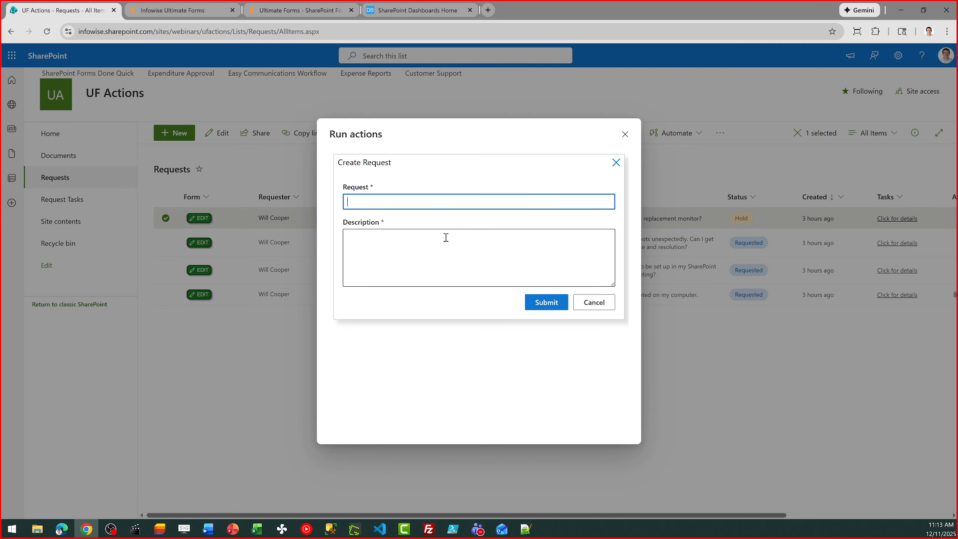
text(Check on slow computer speed)
click(445, 237)
text(I ne)
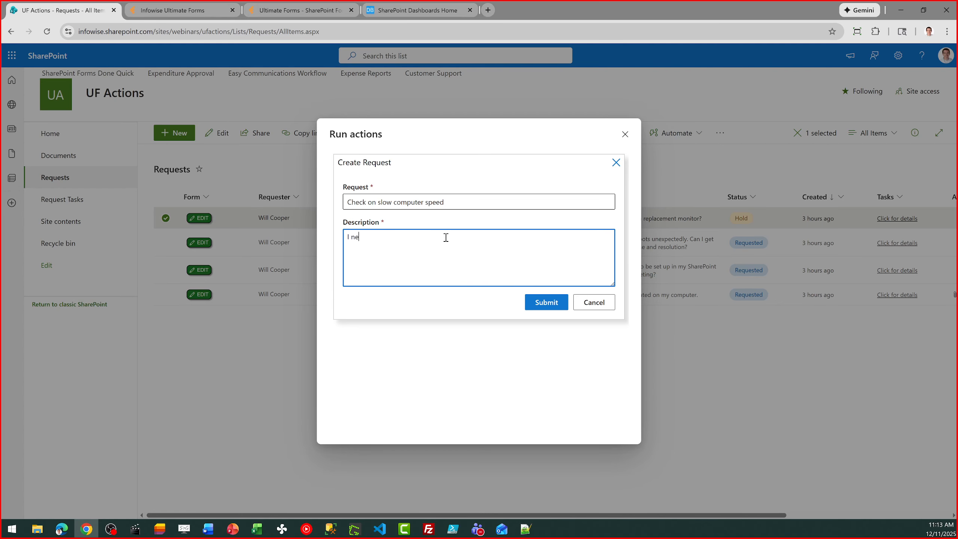
text(ed help to figure out why my computer is running slow.)
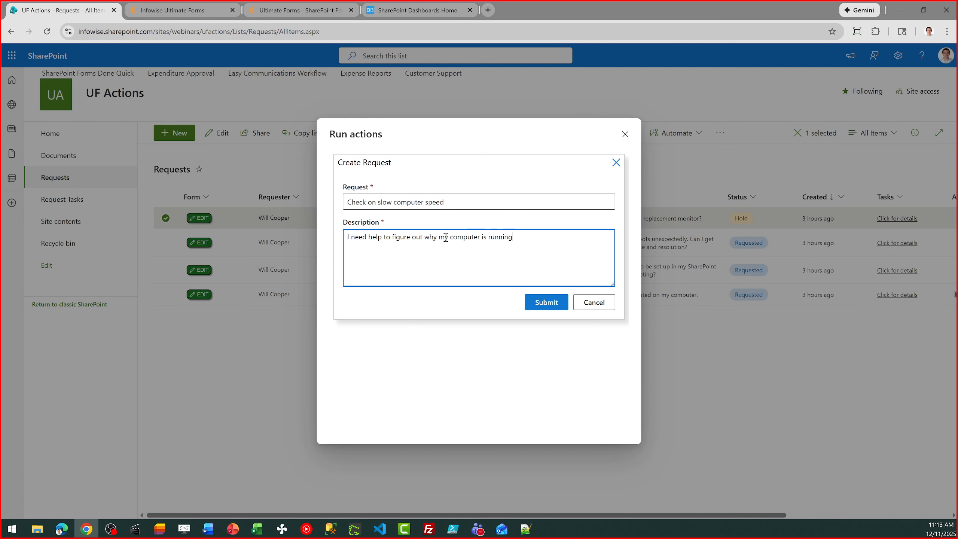
click(543, 304)
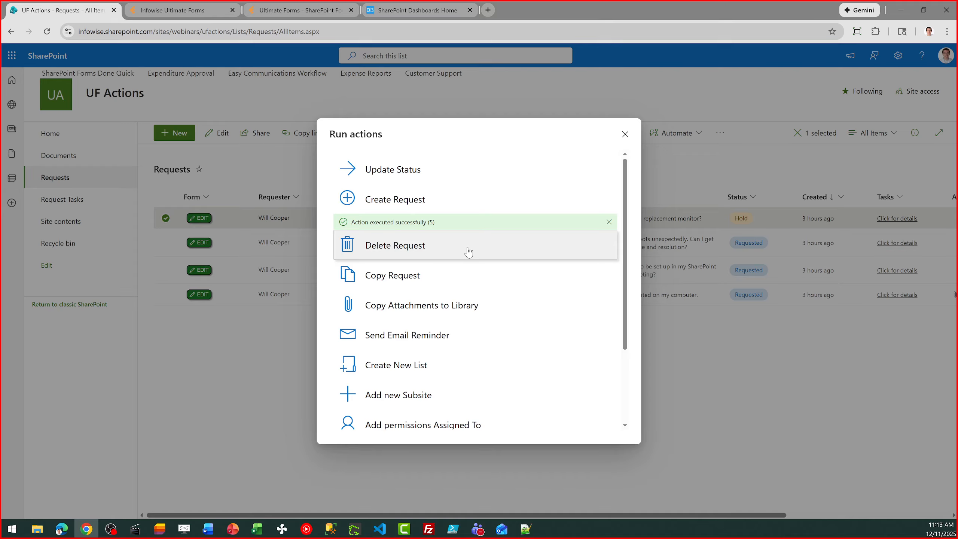
click(624, 134)
click(47, 31)
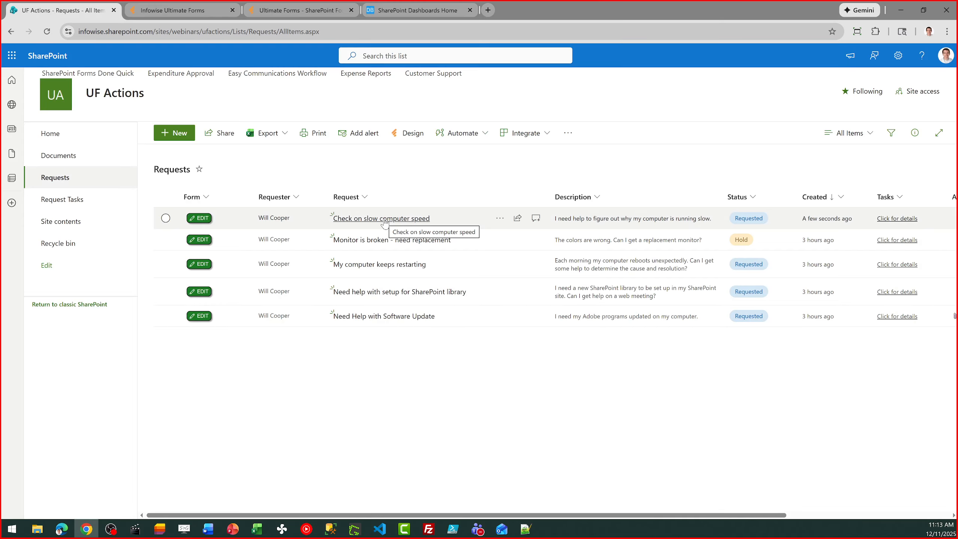
Review the Create Request action's General and Action tab field mappings, then cancel without changes.
click(192, 10)
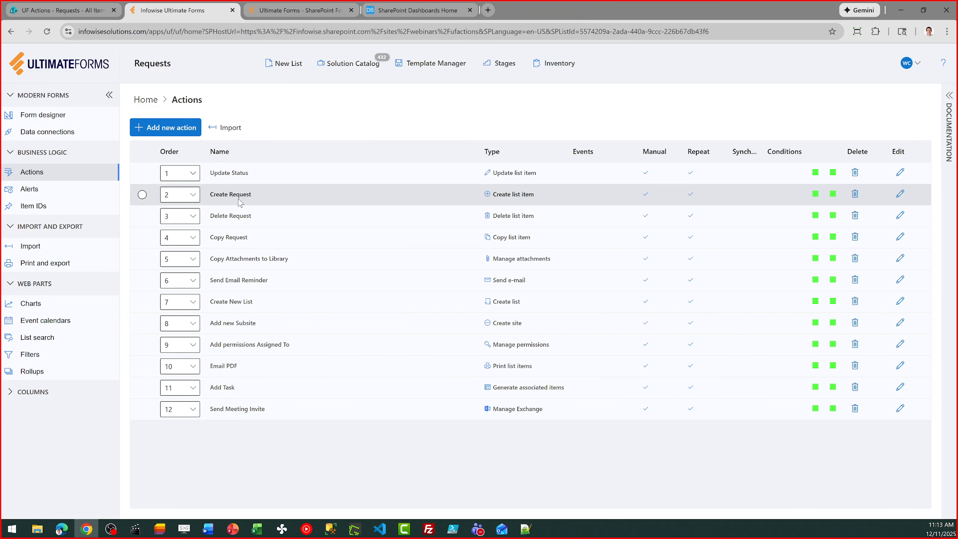
click(900, 194)
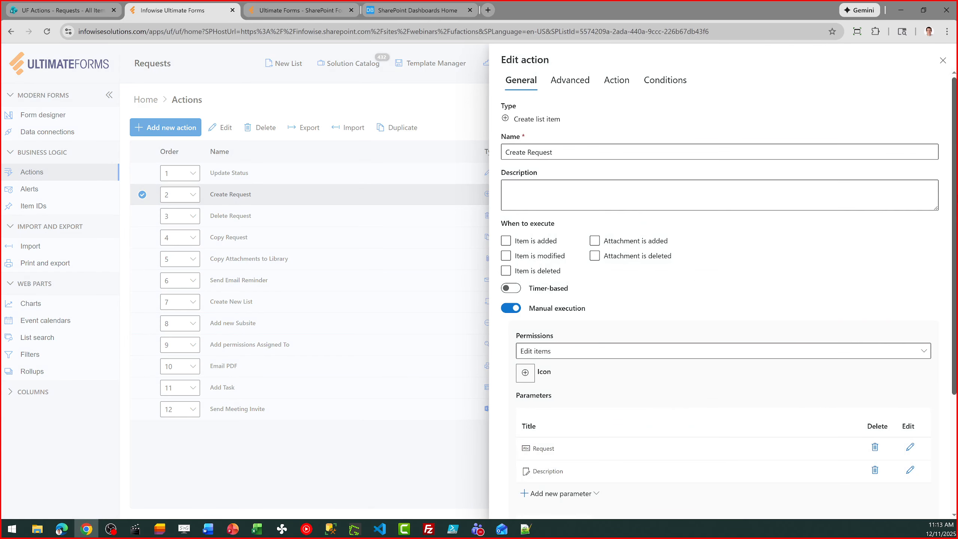
scroll(717, 295, down, 2)
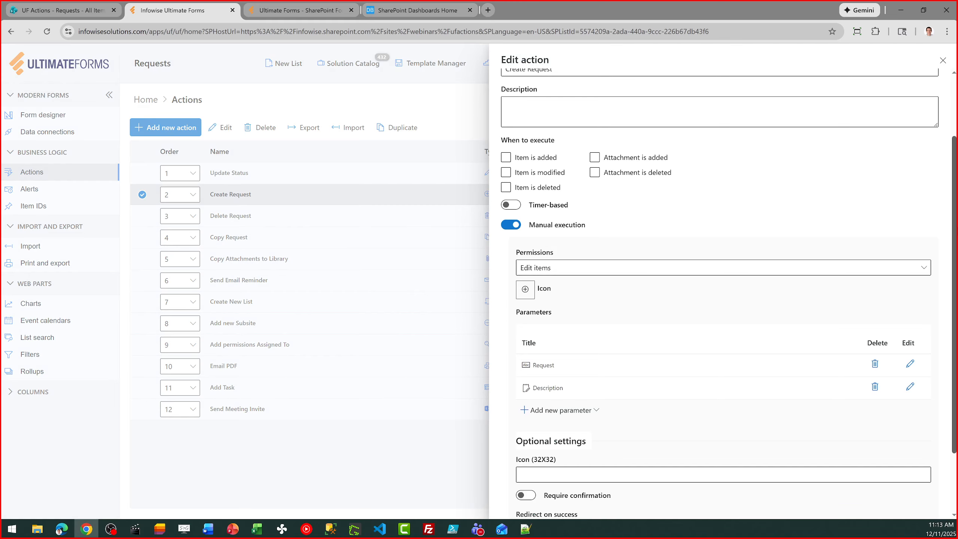
scroll(939, 266, down, 2)
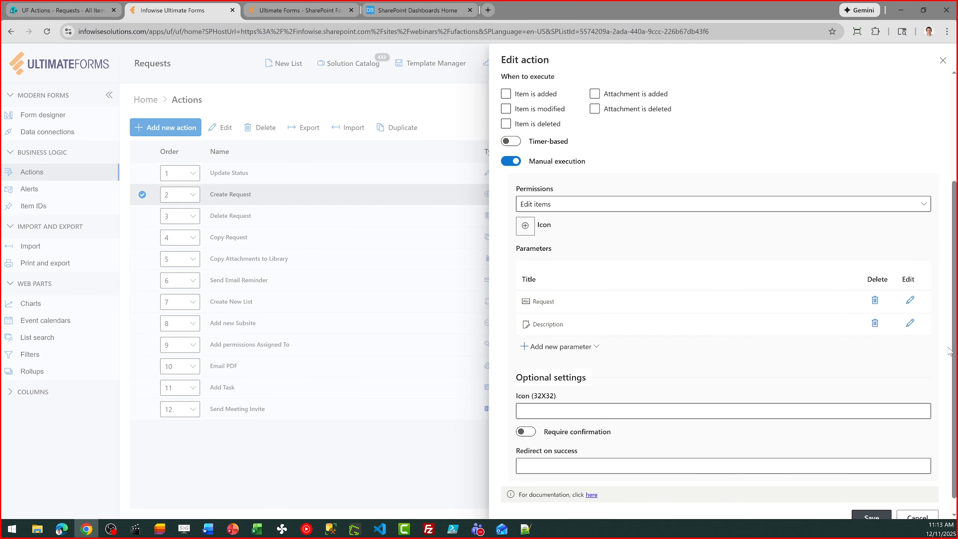
scroll(954, 339, up, 5)
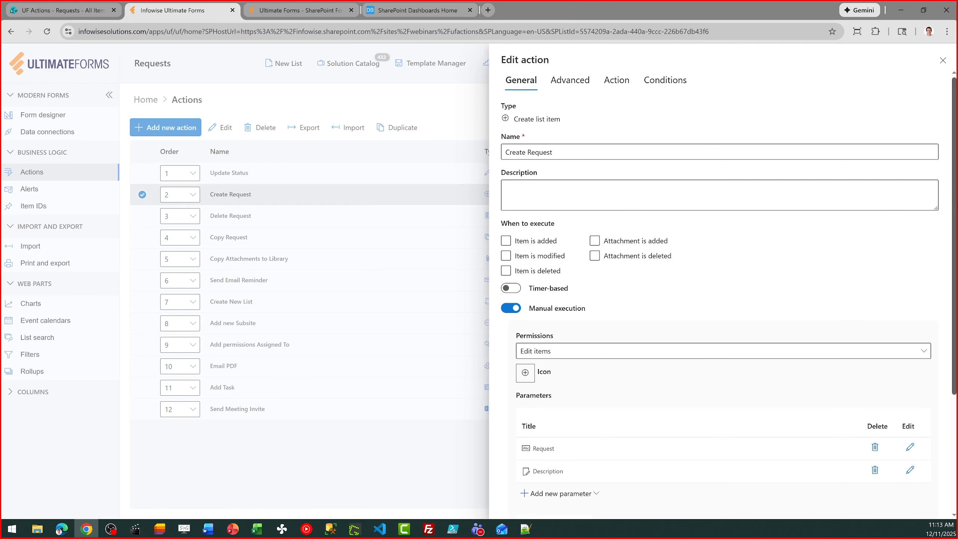
click(605, 74)
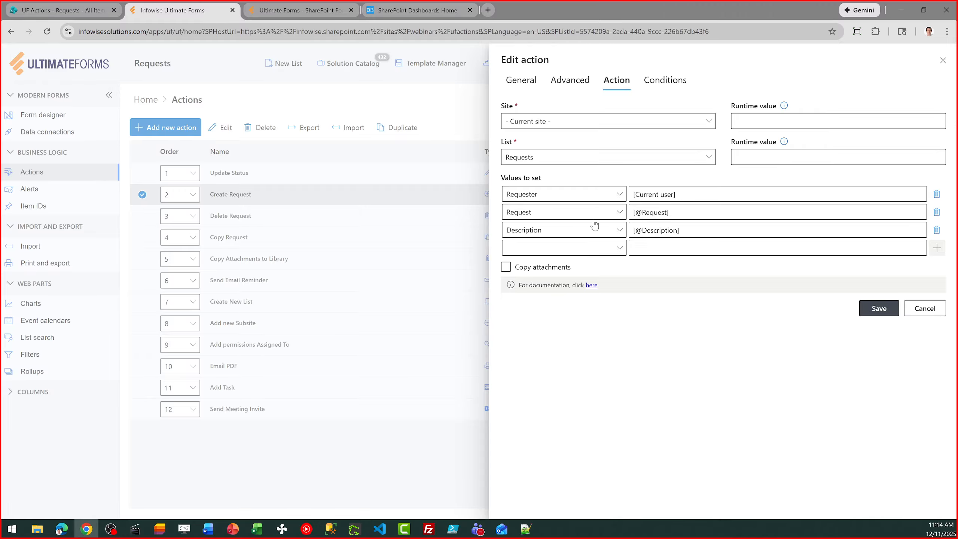
click(922, 310)
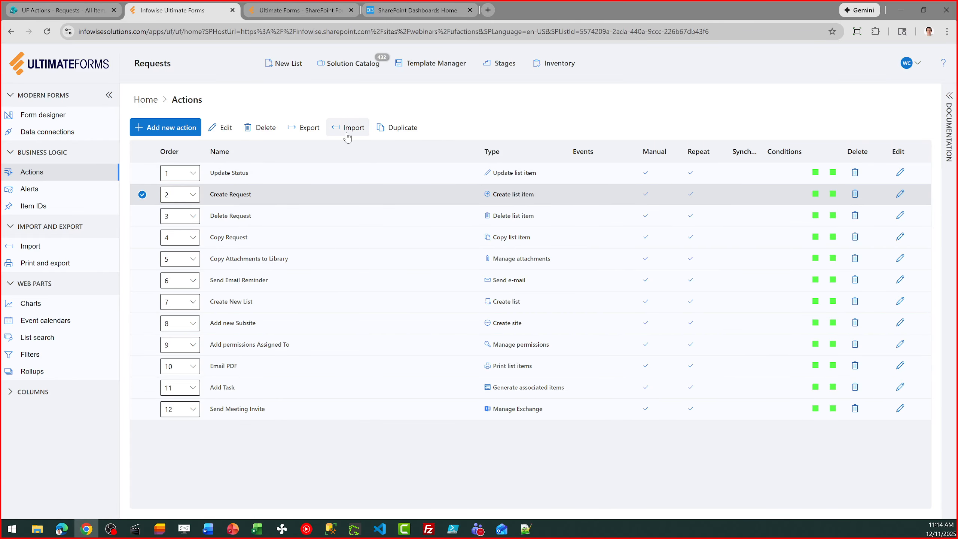
Run Copy Request on 'Check on slow computer speed' and refresh to show the COPY item.
click(63, 11)
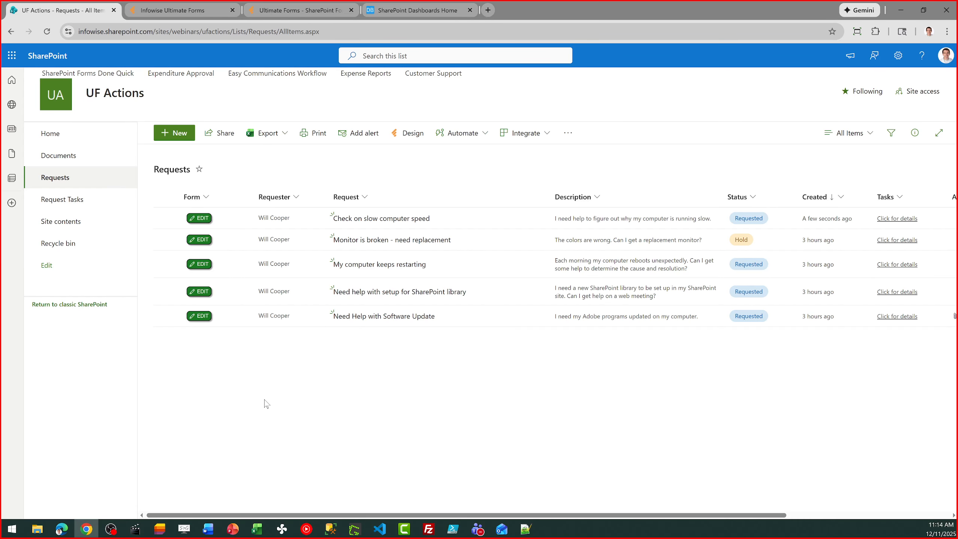
click(166, 218)
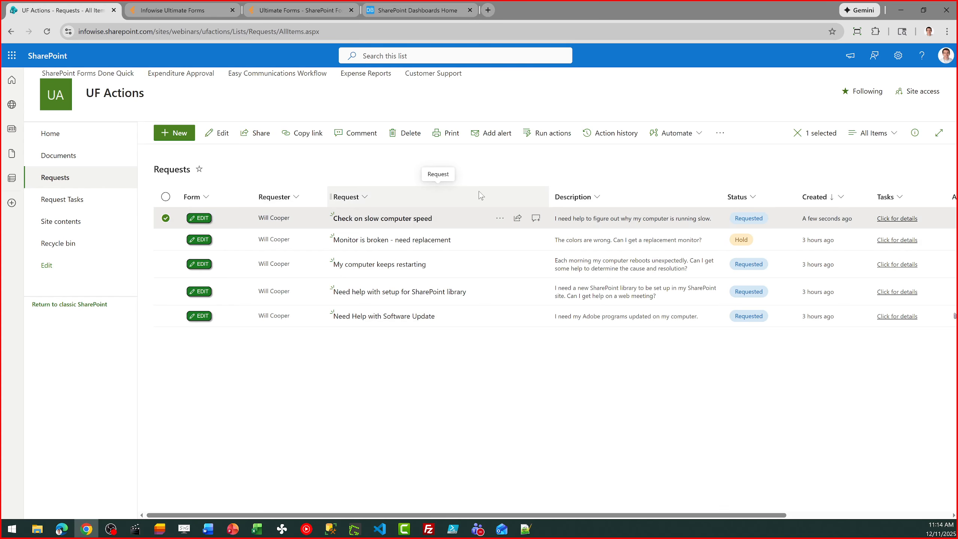
click(553, 133)
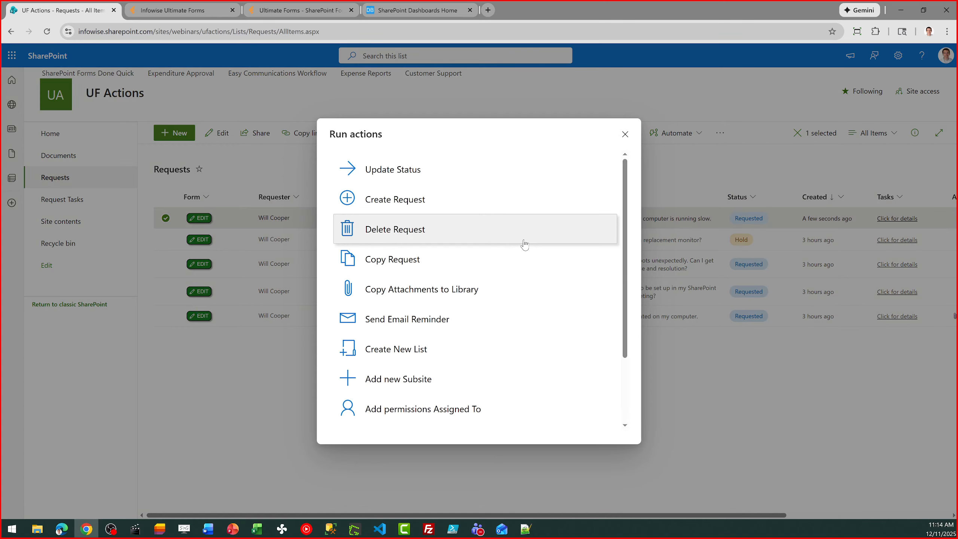
click(426, 270)
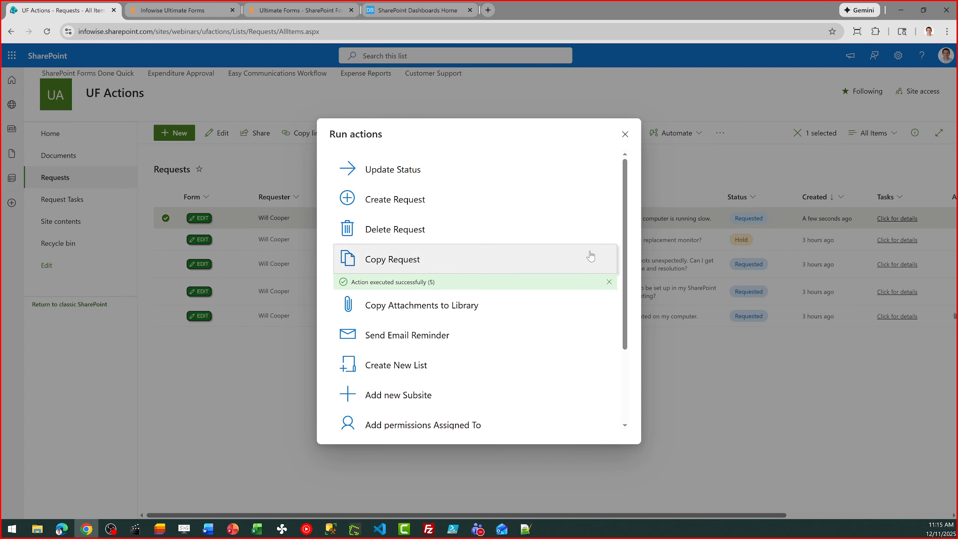
click(625, 135)
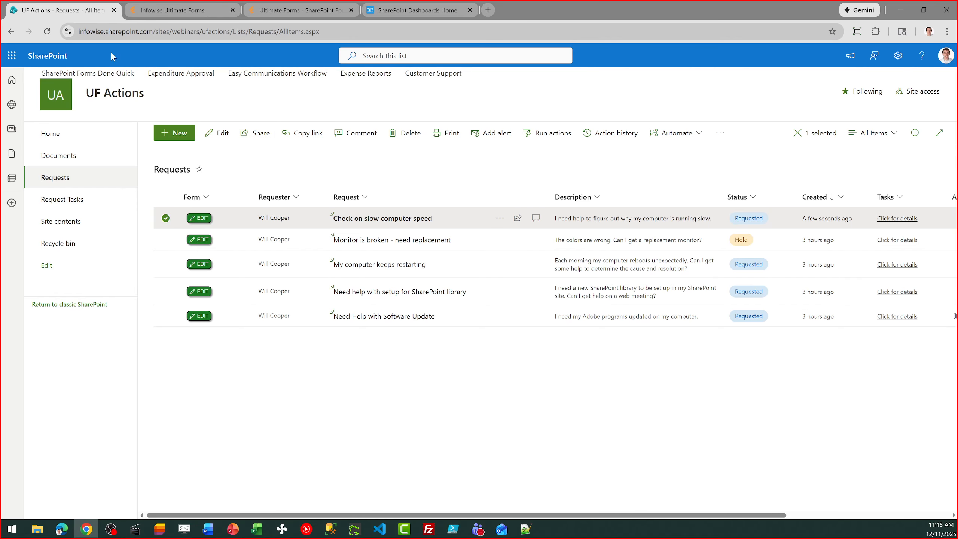
click(47, 31)
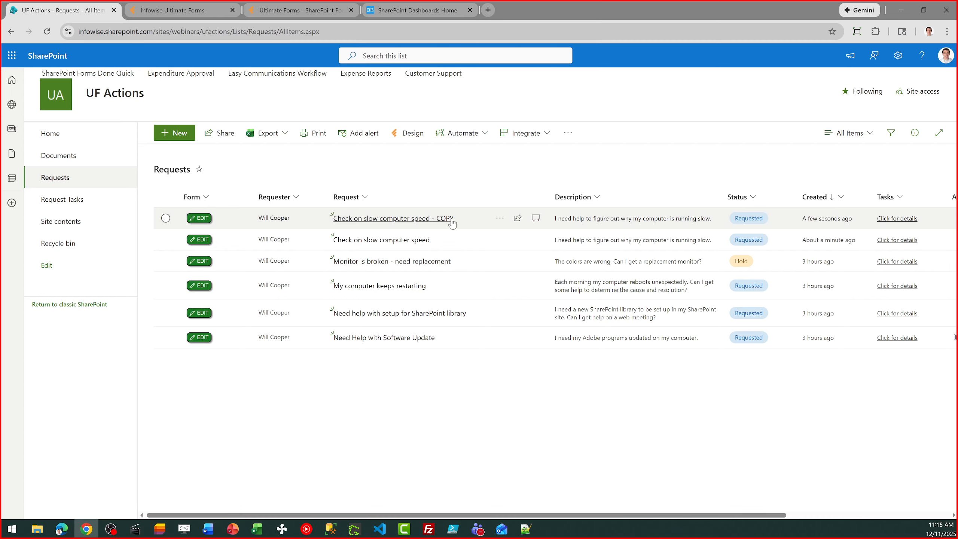
Review Copy Request's Action tab, where Request is set to '[Request] - COPY', then cancel.
click(200, 8)
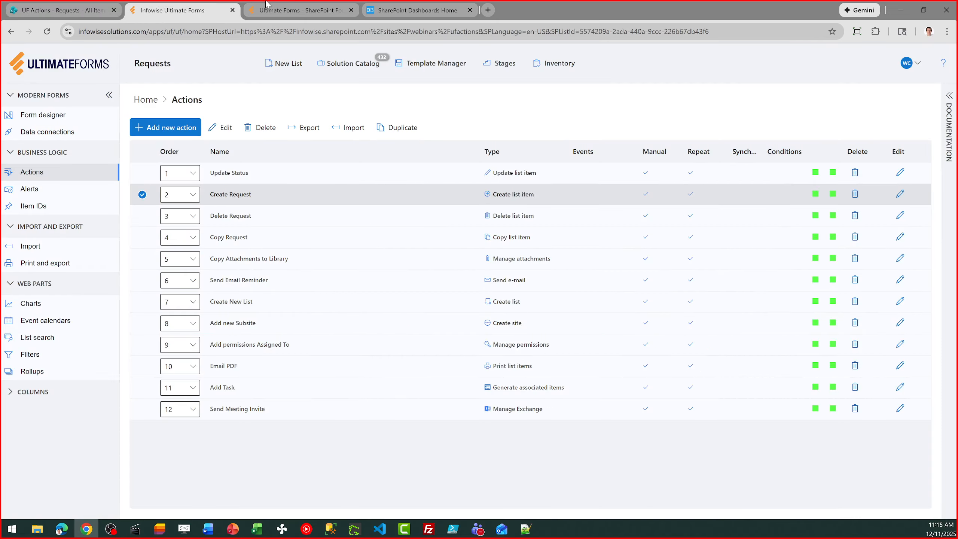
click(142, 194)
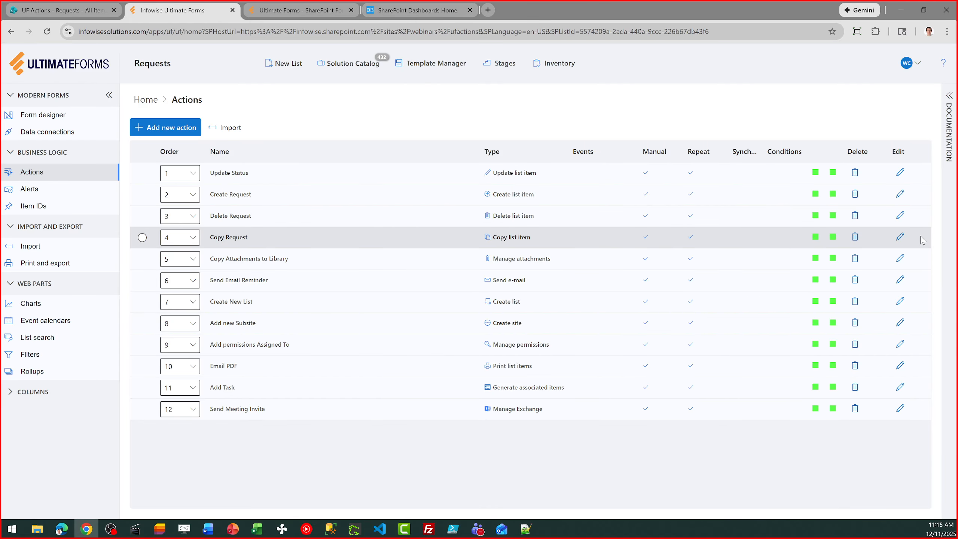
click(901, 239)
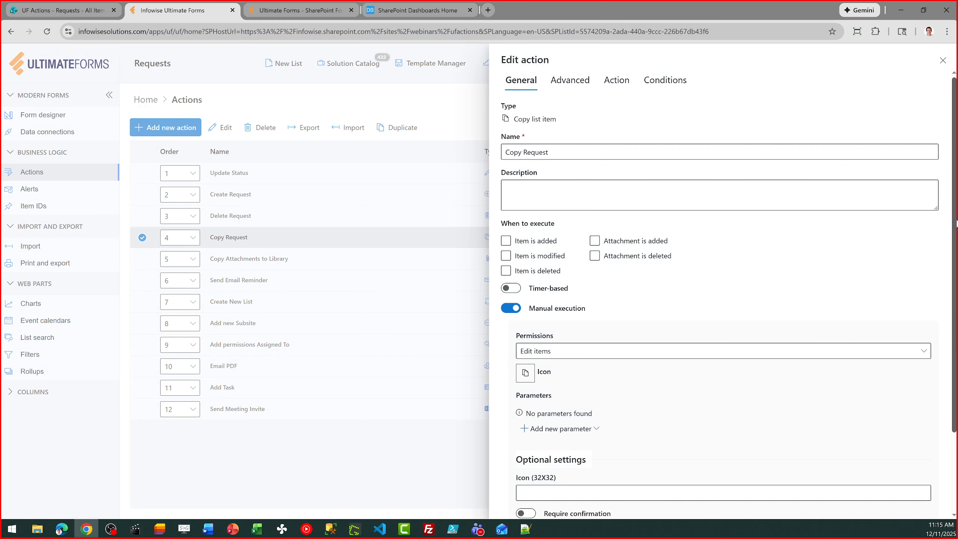
scroll(949, 223, down, 3)
scroll(908, 177, up, 3)
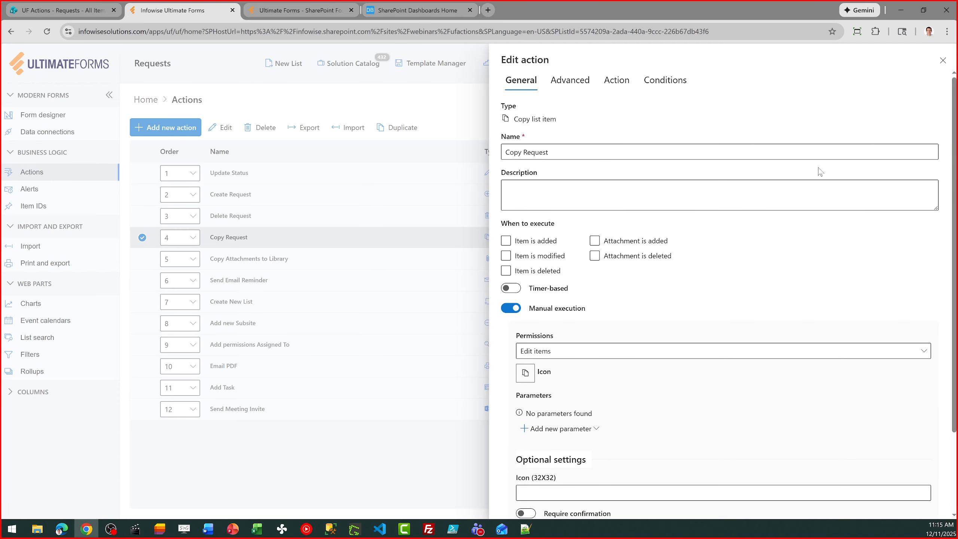
click(618, 80)
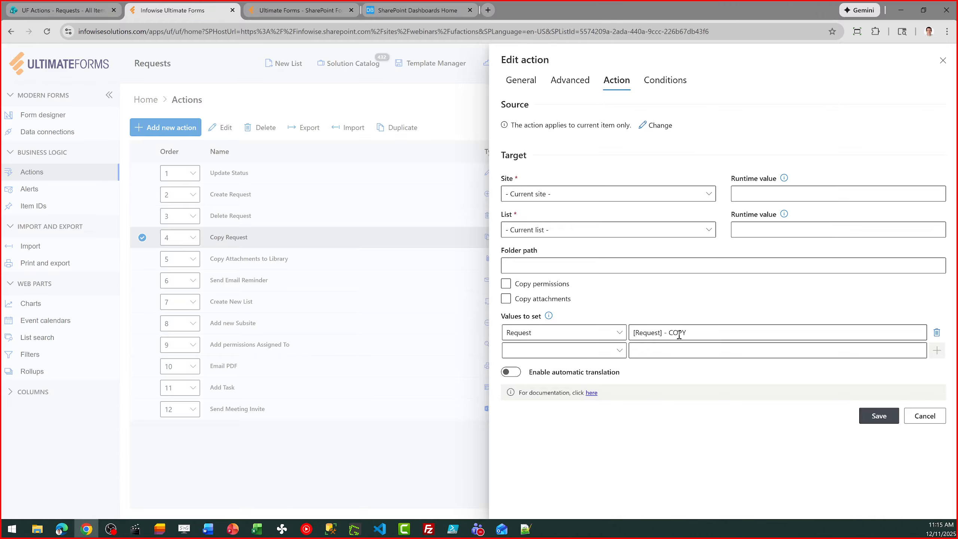
drag(687, 333, 673, 334)
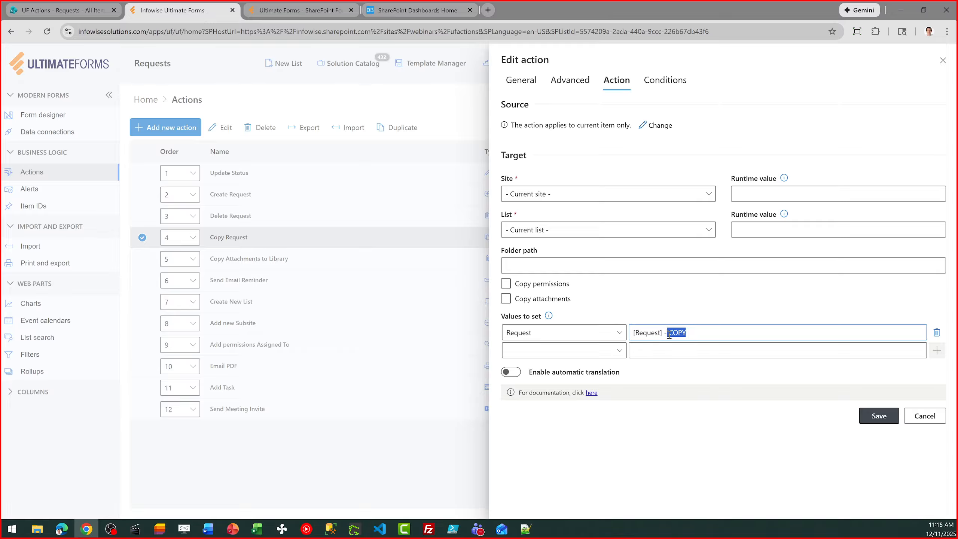
click(660, 334)
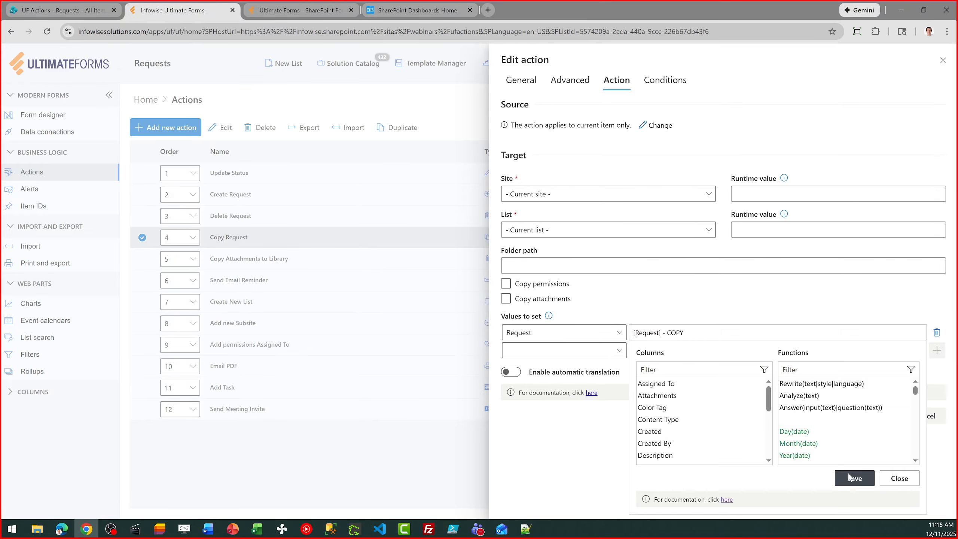
click(894, 476)
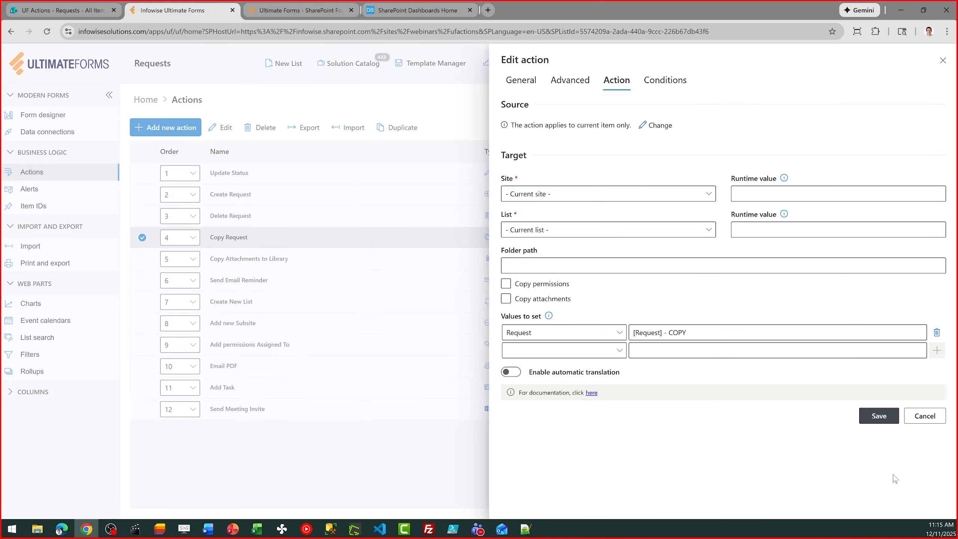
click(909, 421)
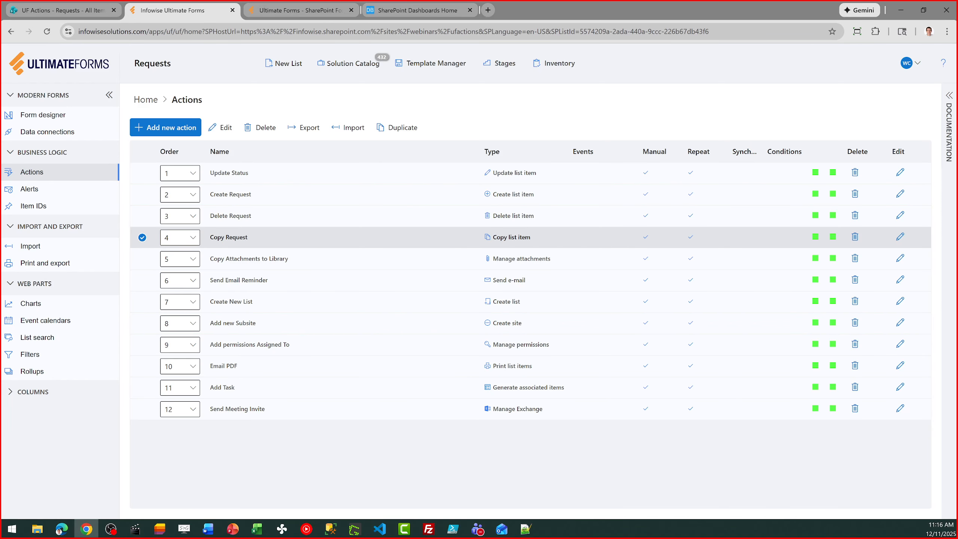
key(alt+Tab)
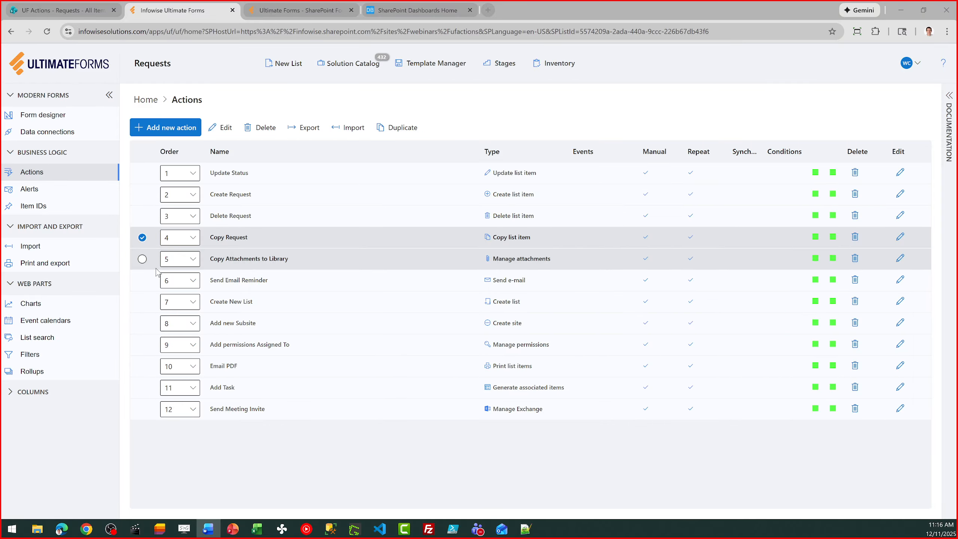
click(230, 129)
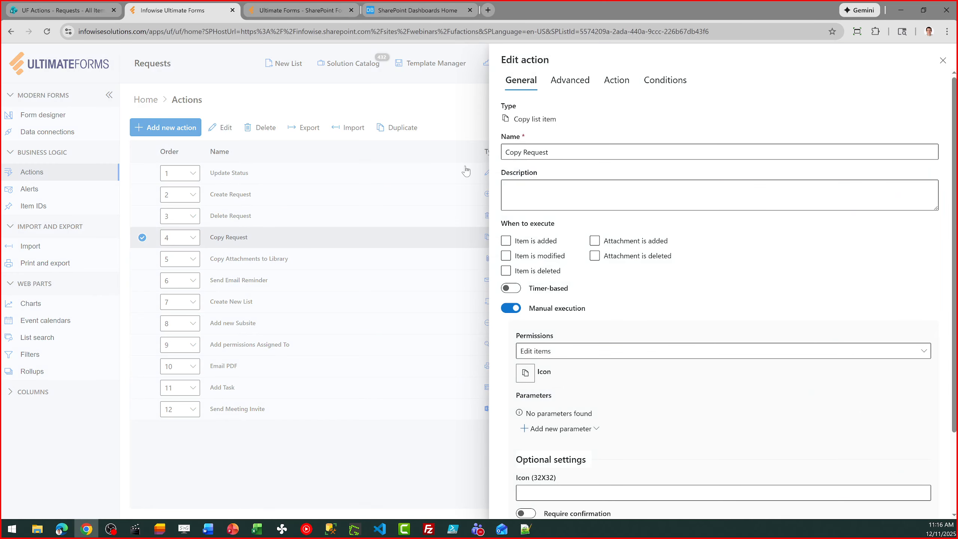
click(567, 83)
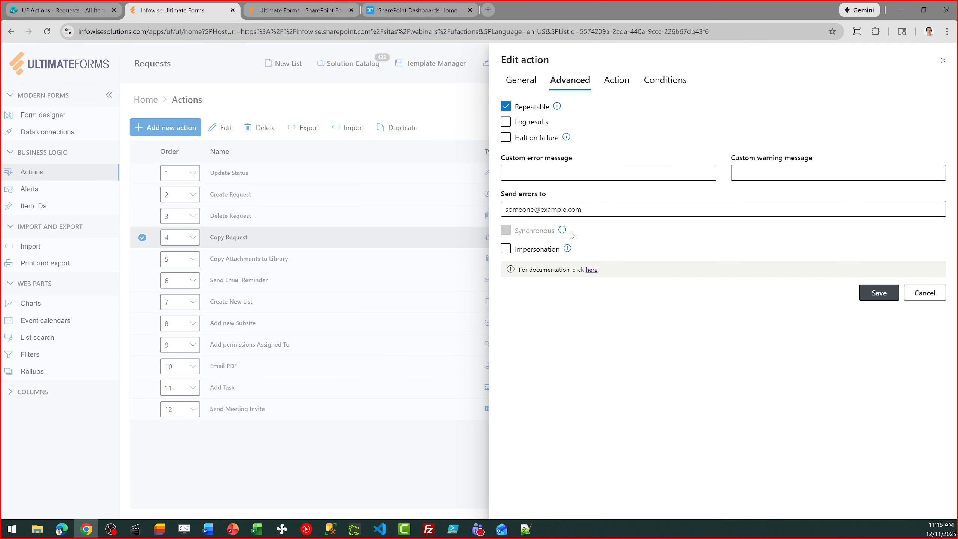
drag(573, 235, 488, 230)
click(938, 293)
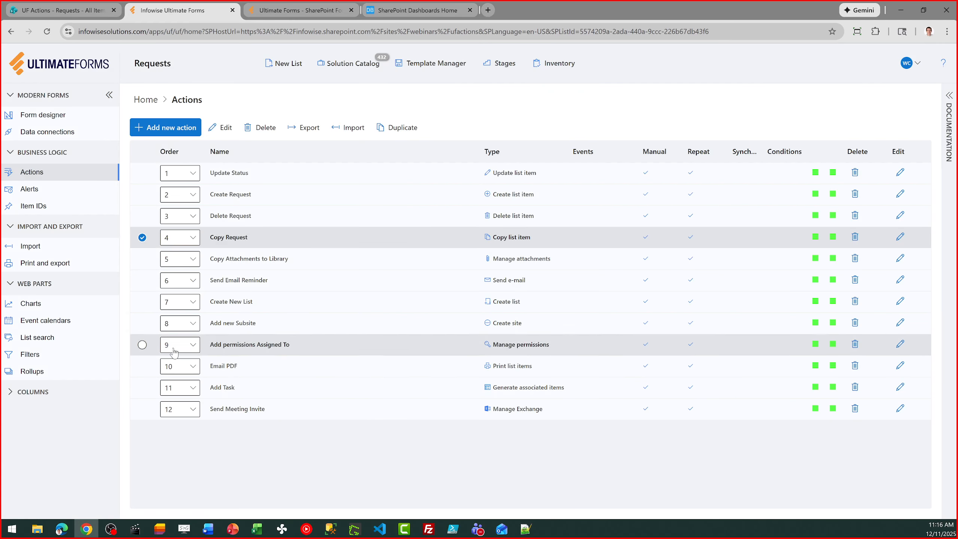
click(142, 237)
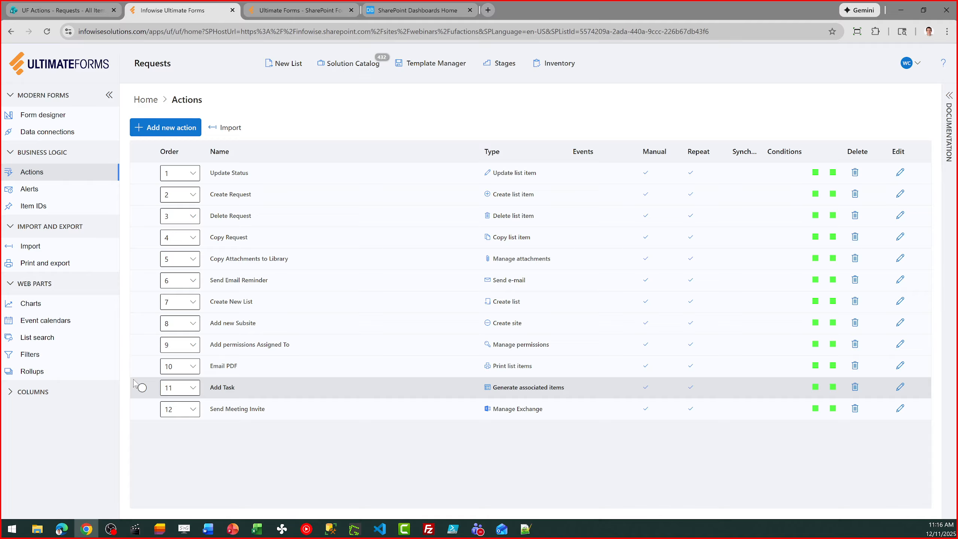
key(alt+Tab)
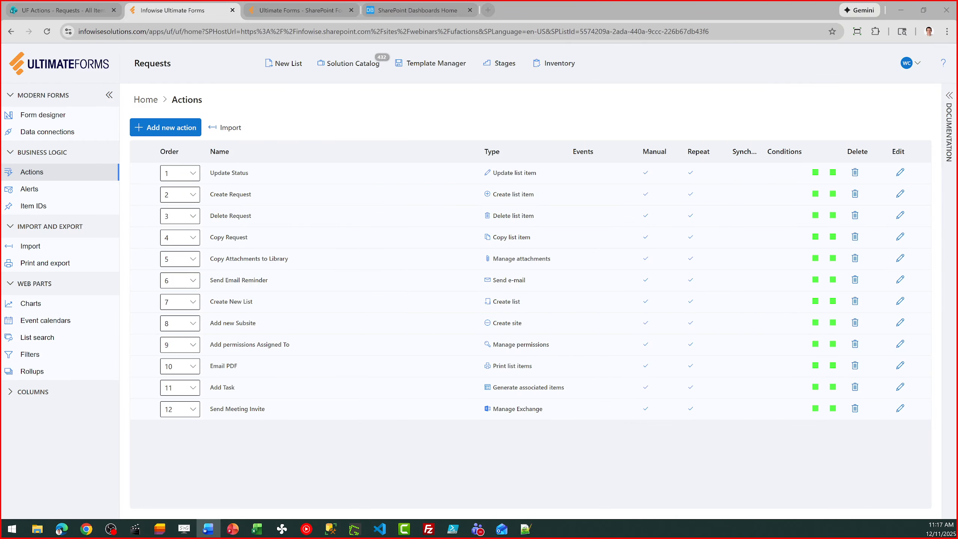
key(alt+Tab)
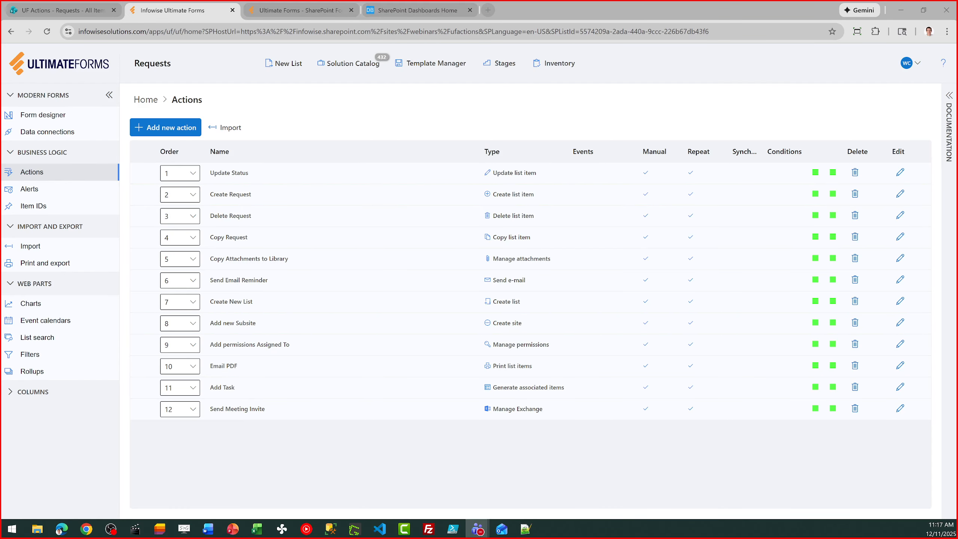
key(alt+Tab)
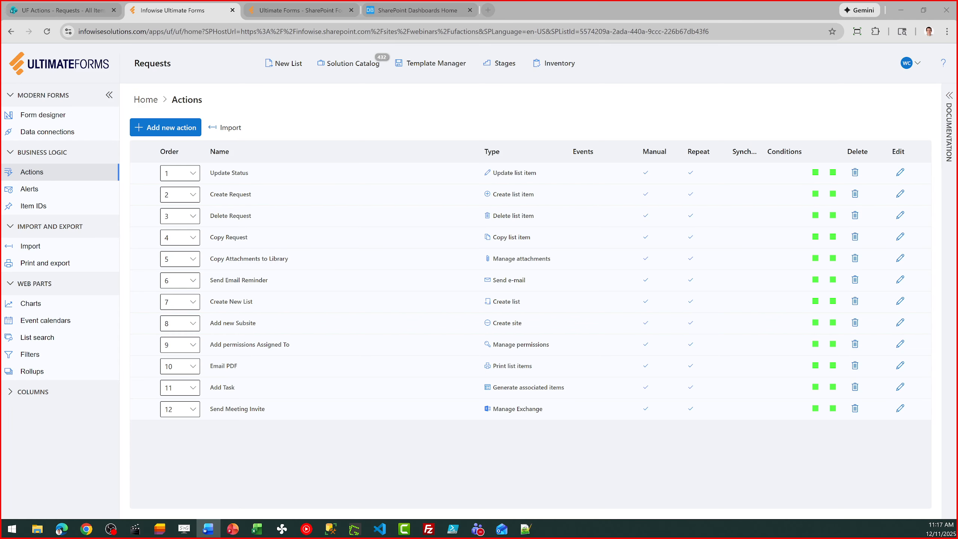
key(alt+Tab)
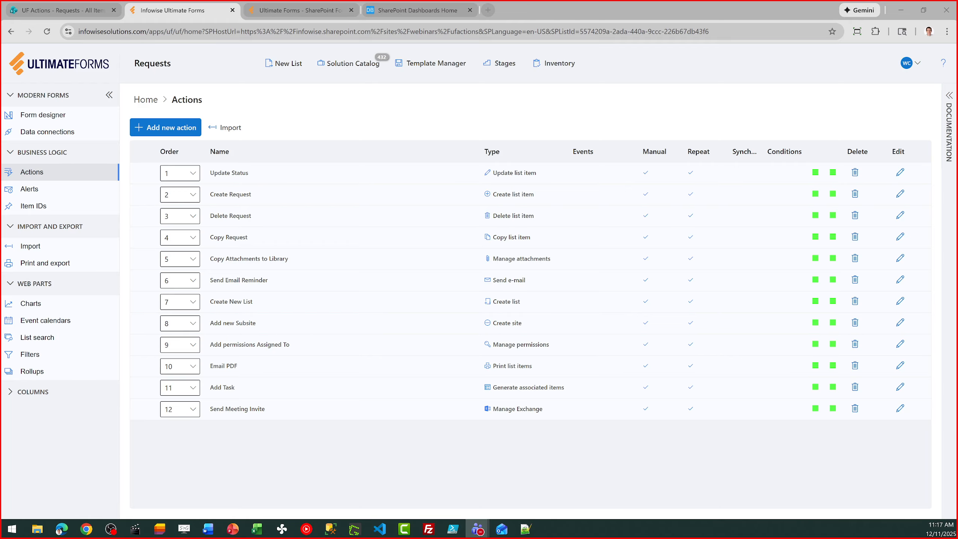
key(alt+Tab)
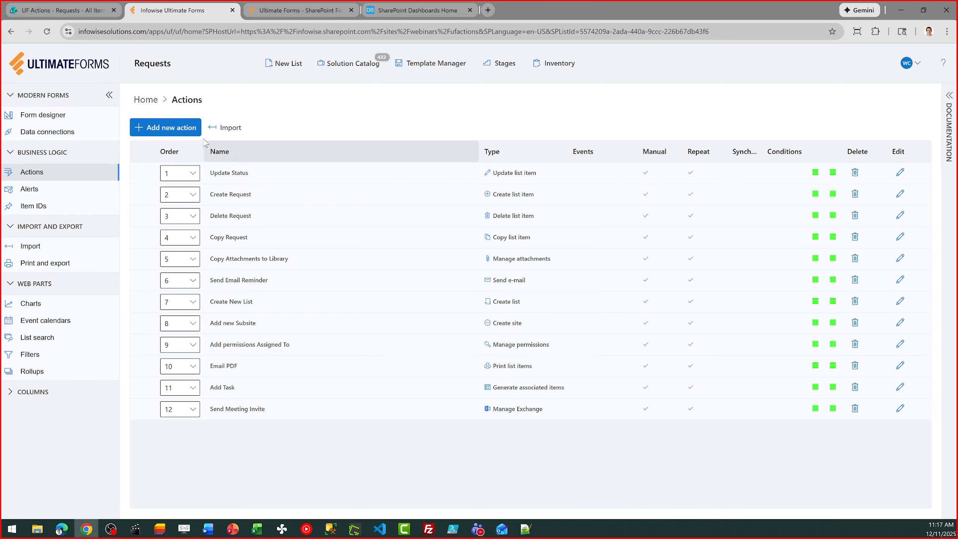
Select 'Check on slow computer speed', view its runnable actions, then close the window and deselect it.
click(77, 4)
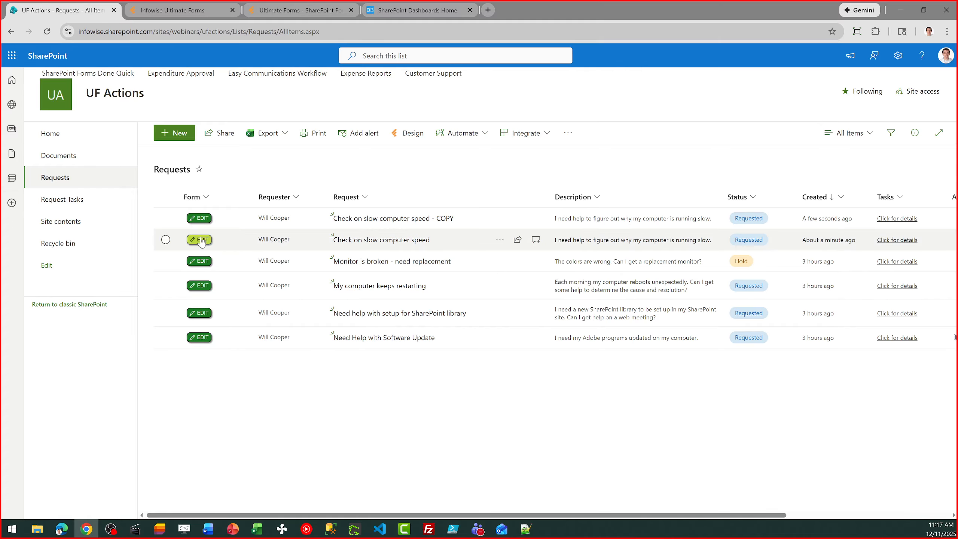
click(165, 239)
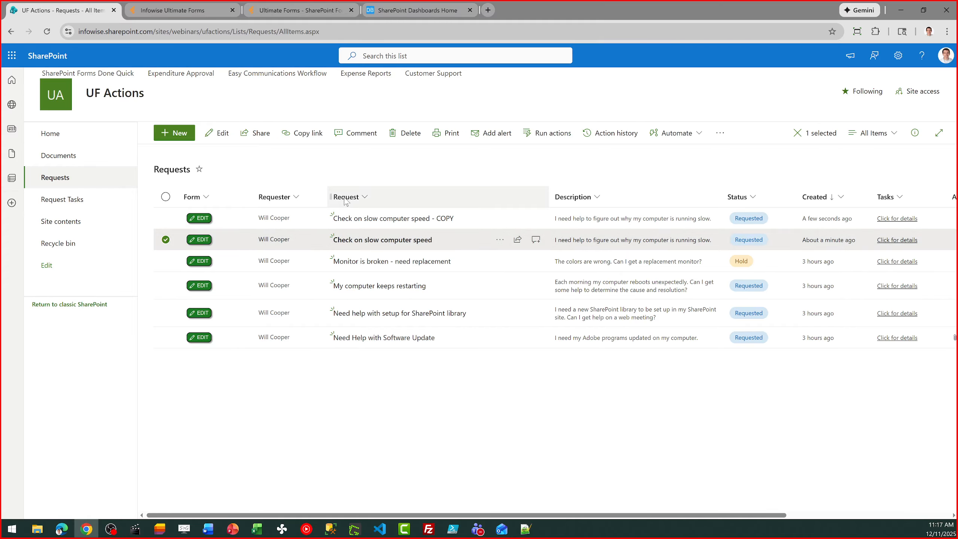
click(547, 136)
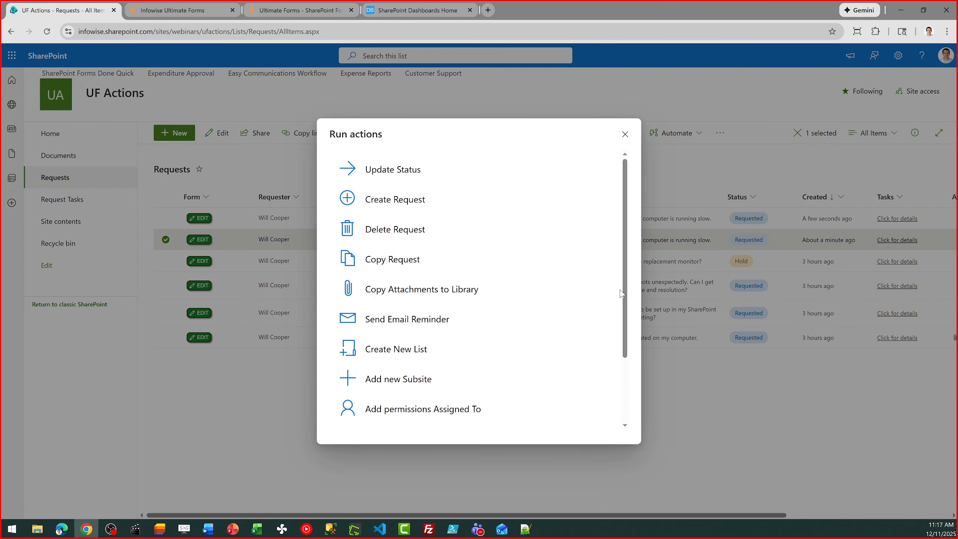
drag(625, 287, 624, 299)
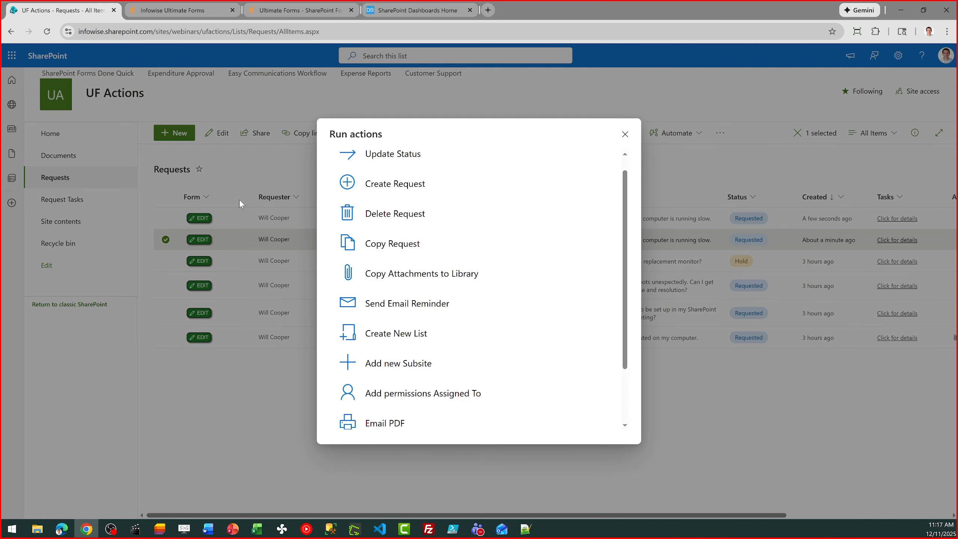
click(625, 134)
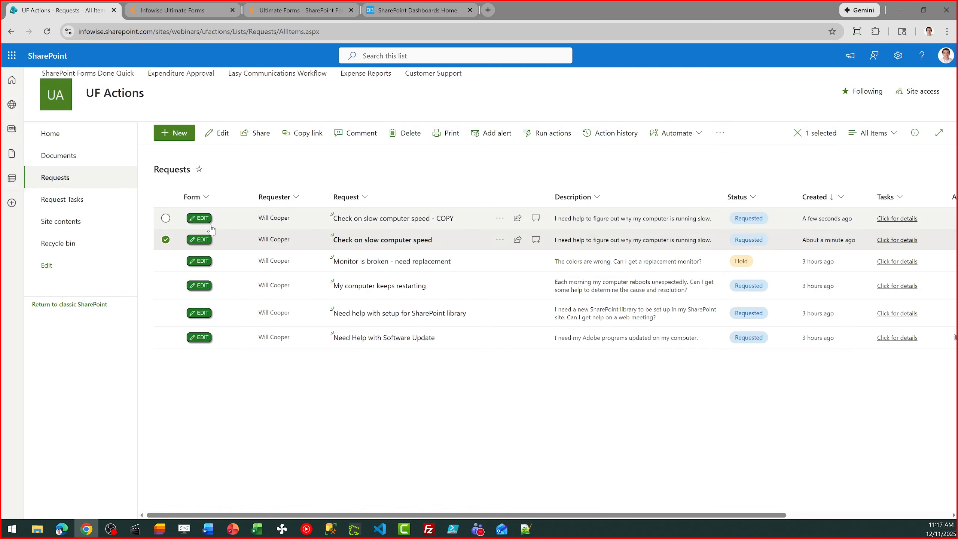
click(165, 241)
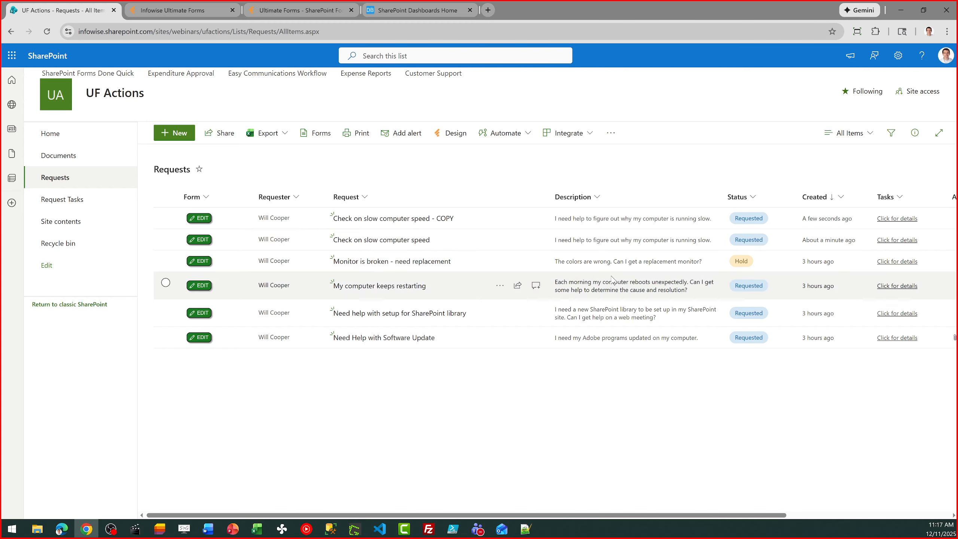
click(876, 221)
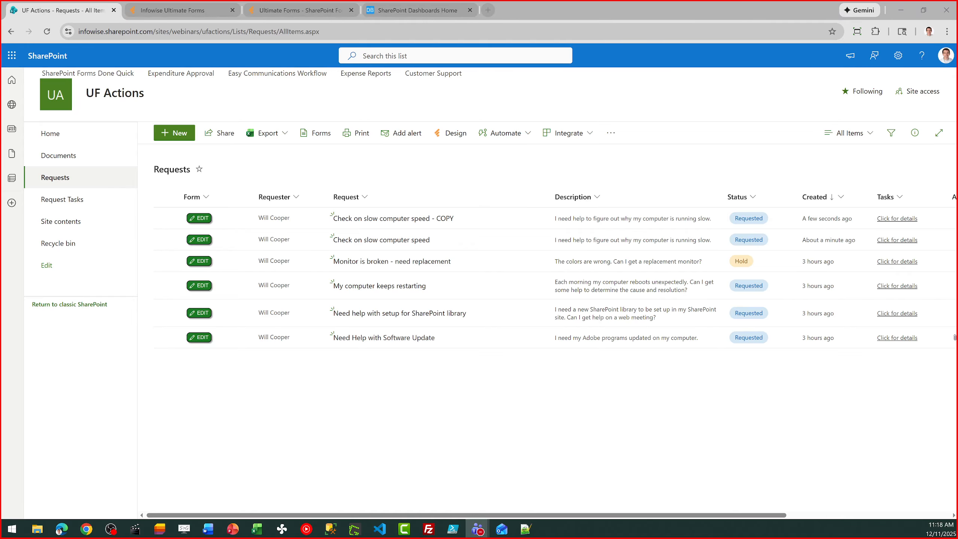
drag(652, 517, 624, 517)
click(210, 337)
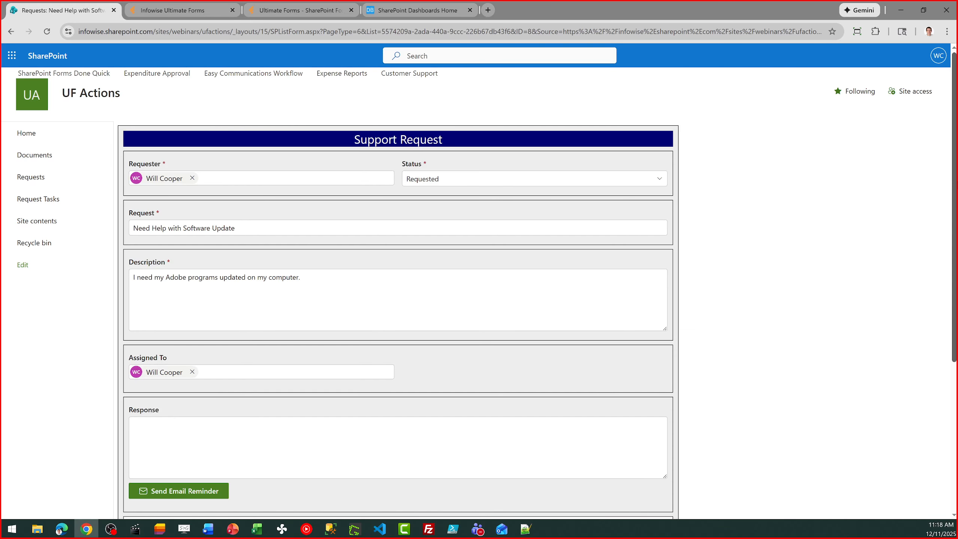
scroll(290, 424, down, 5)
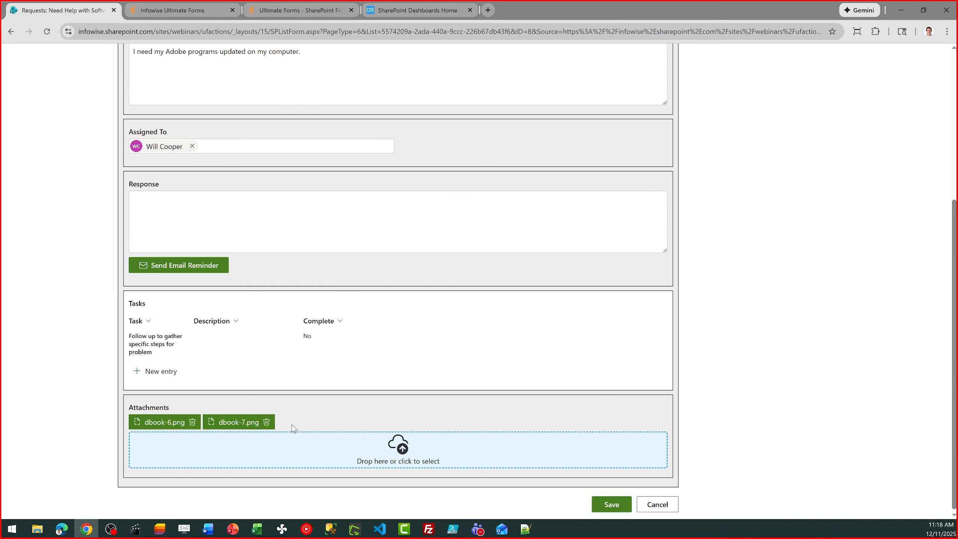
click(666, 504)
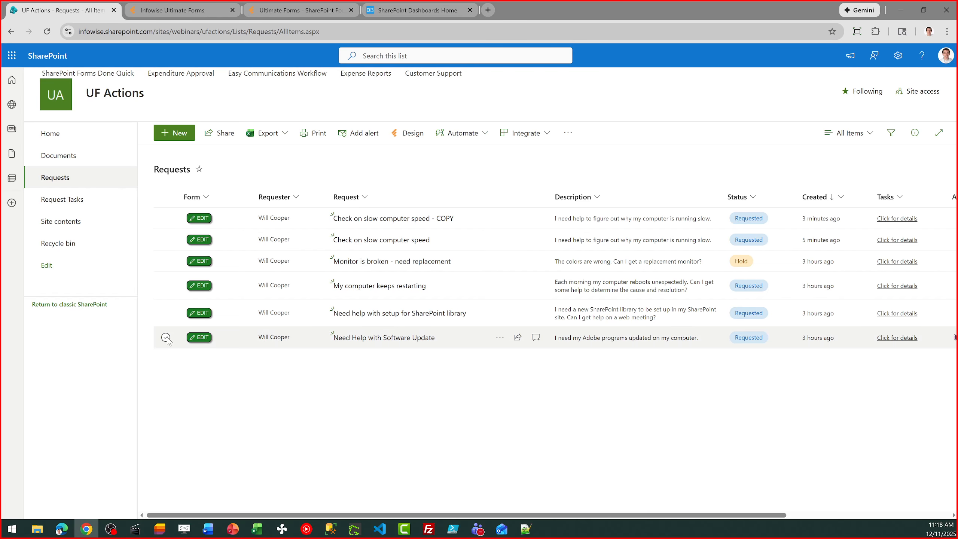
Run Copy Attachments to Library on the Need Help with Software Update request, then go to Documents.
click(165, 338)
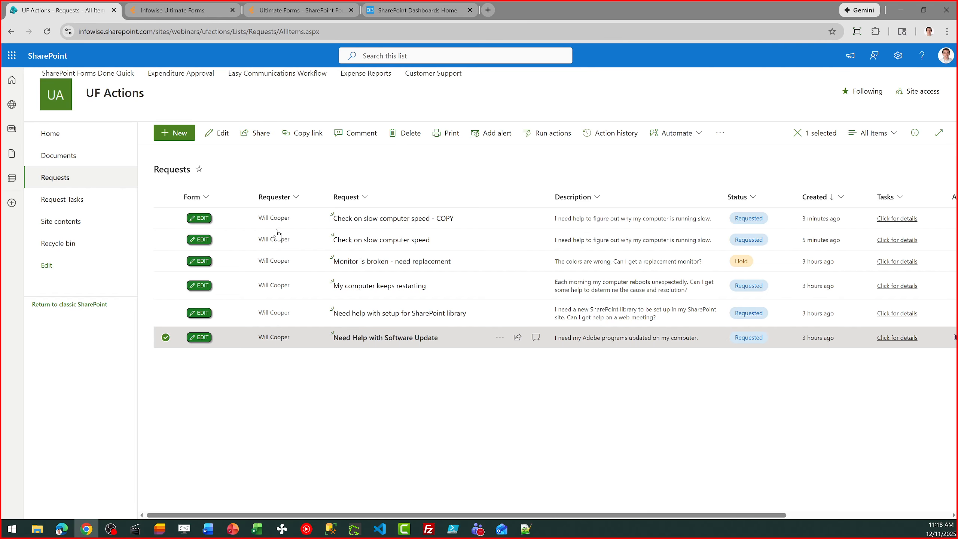
click(524, 133)
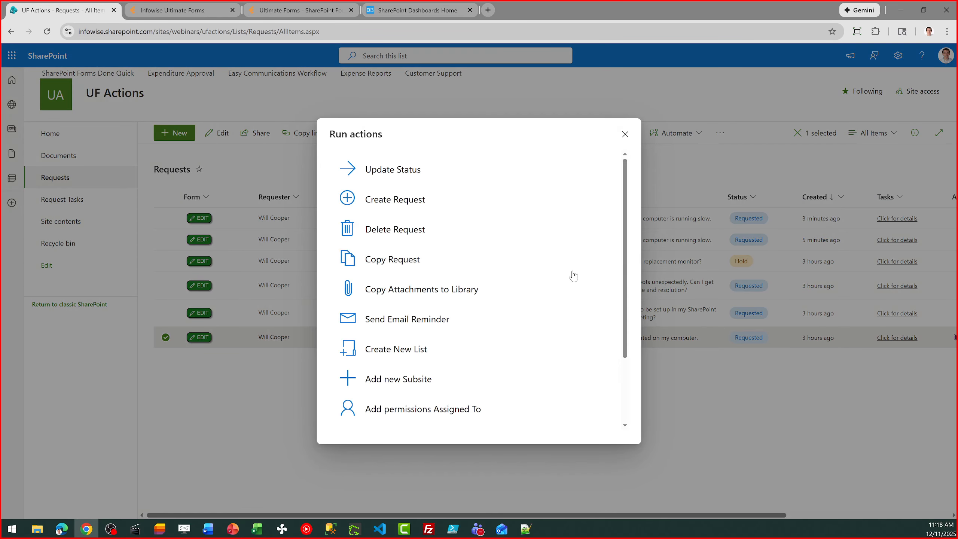
click(470, 287)
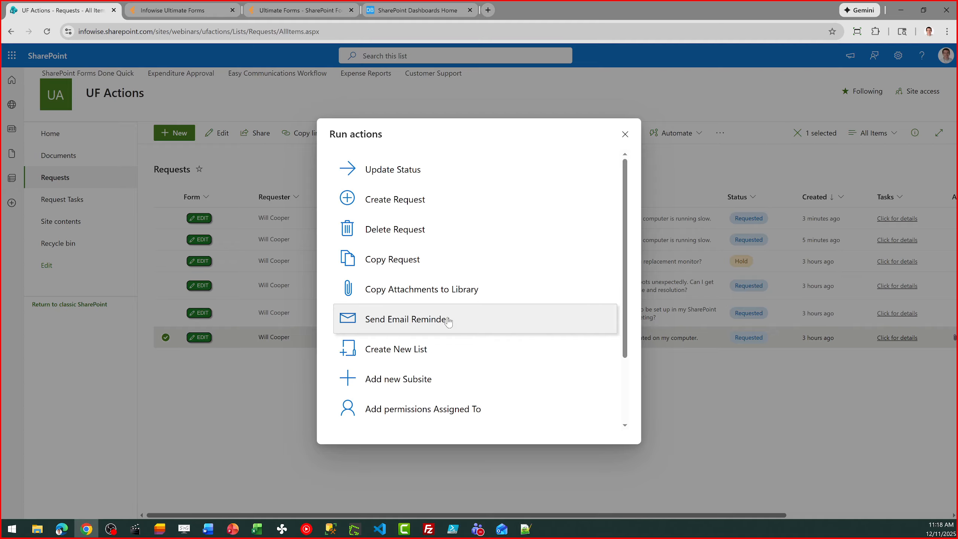
click(624, 136)
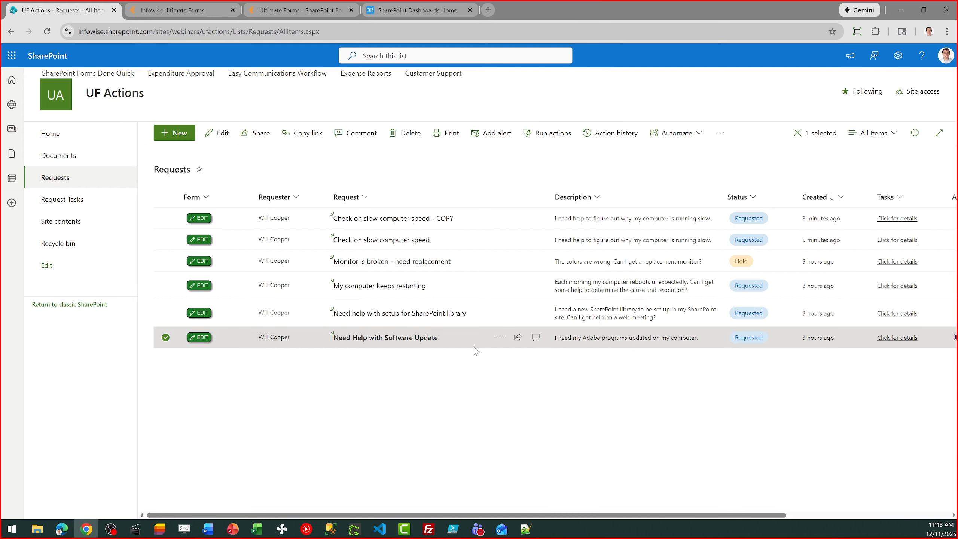
click(58, 162)
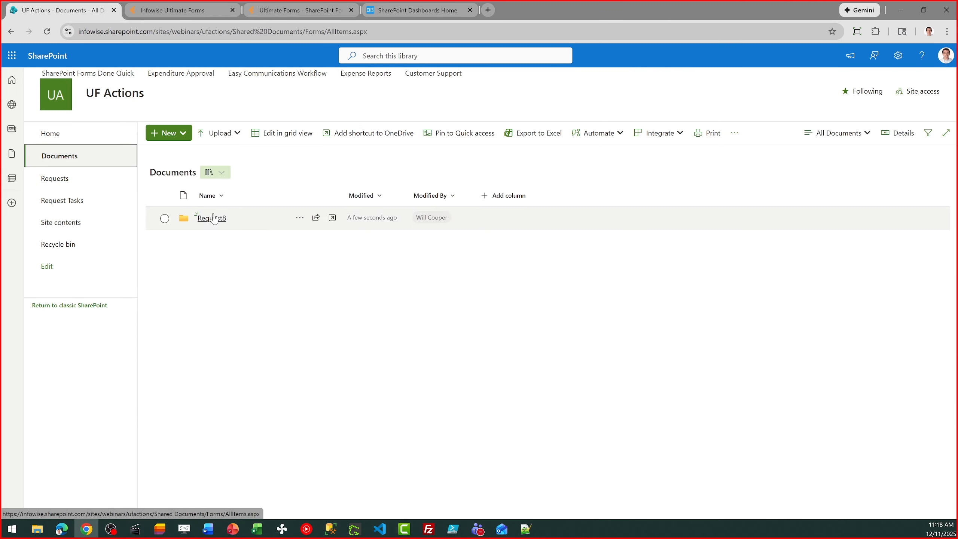
Check the Request8 folder for the copied dbook-6.png and dbook-7.png, then return to Requests.
click(216, 220)
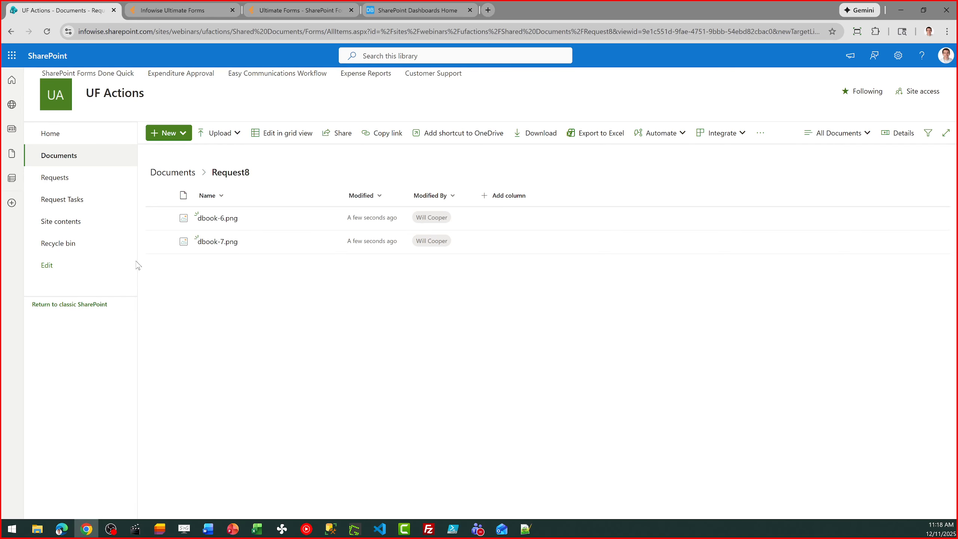
click(61, 178)
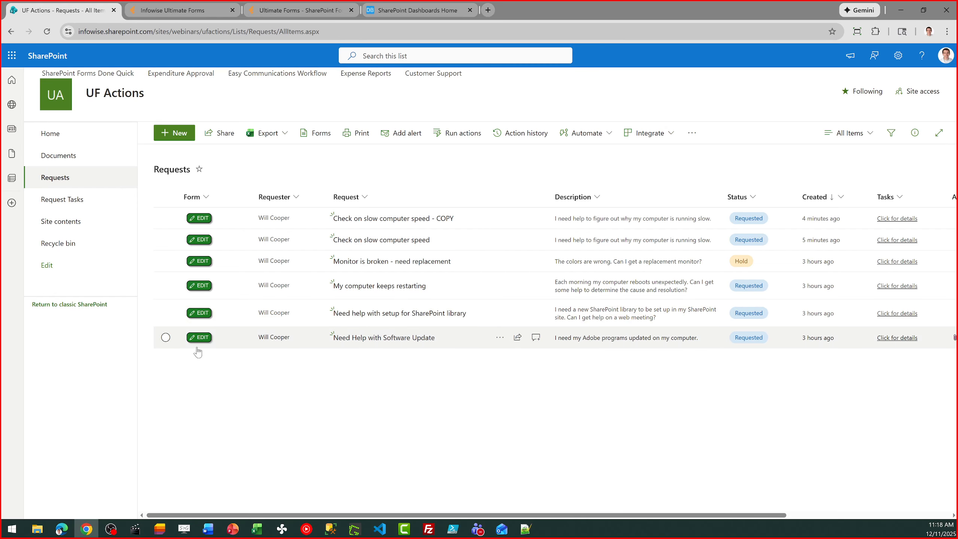
Run Send Email Reminder on the Need Help with Software Update request.
click(166, 337)
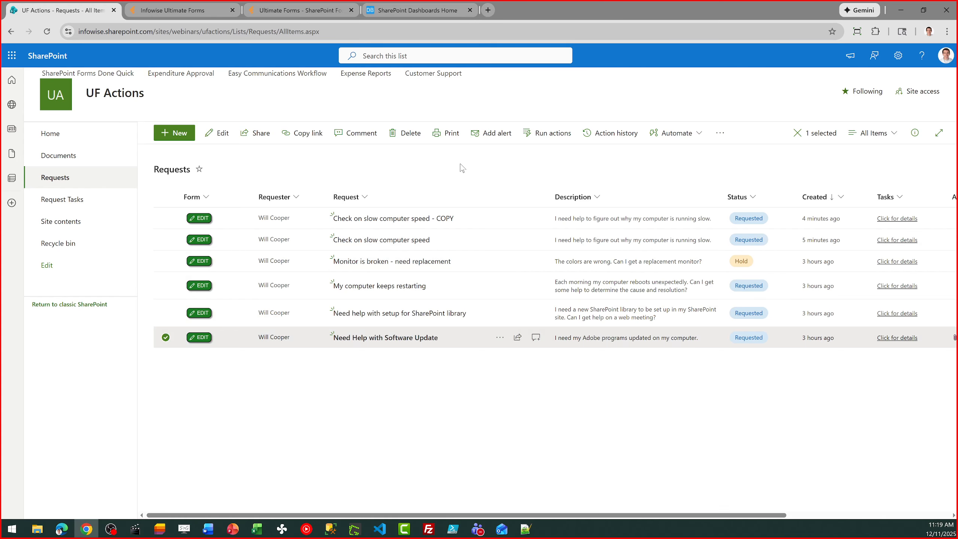
click(553, 138)
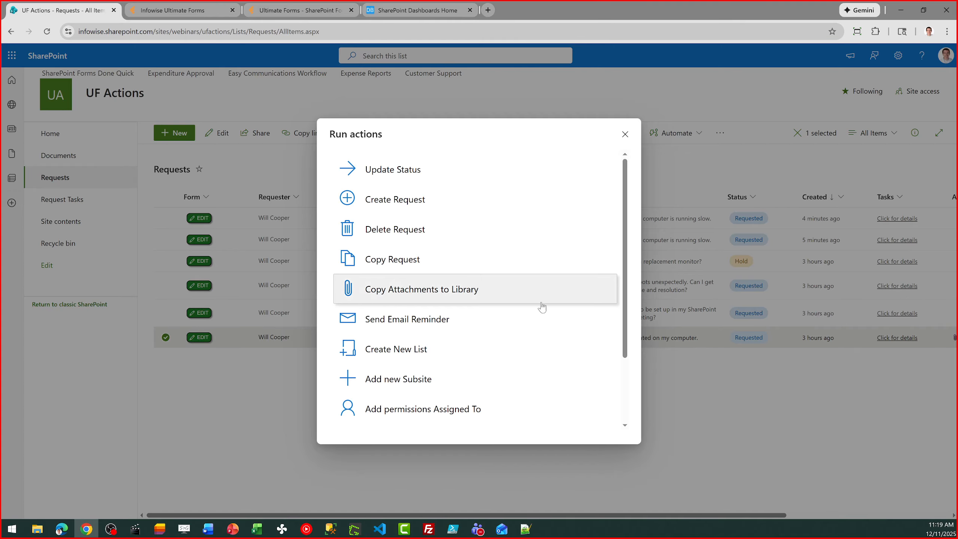
click(477, 321)
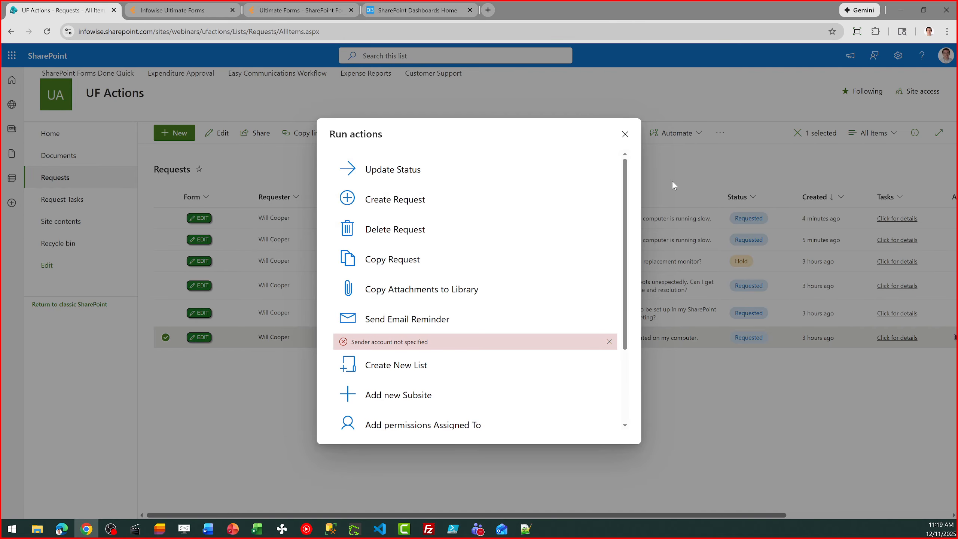
click(625, 134)
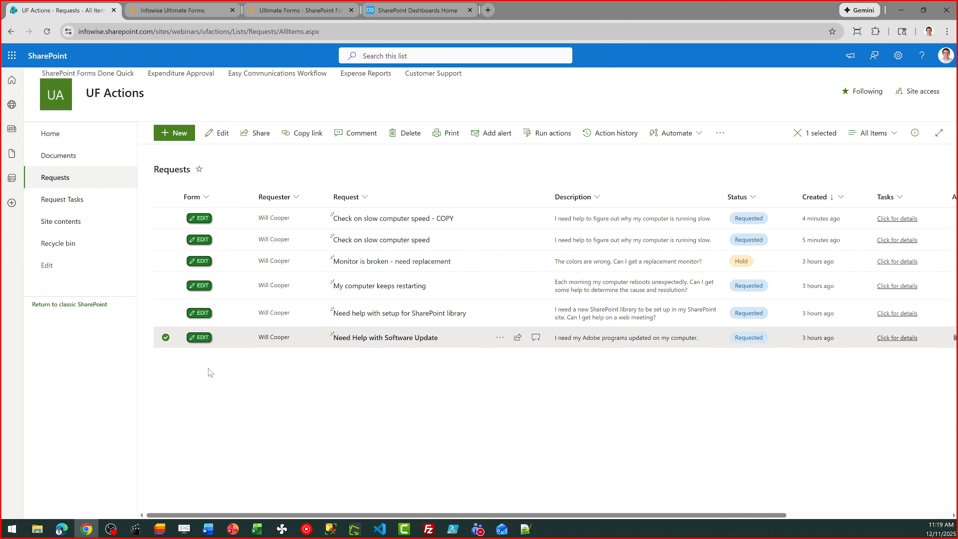
click(165, 337)
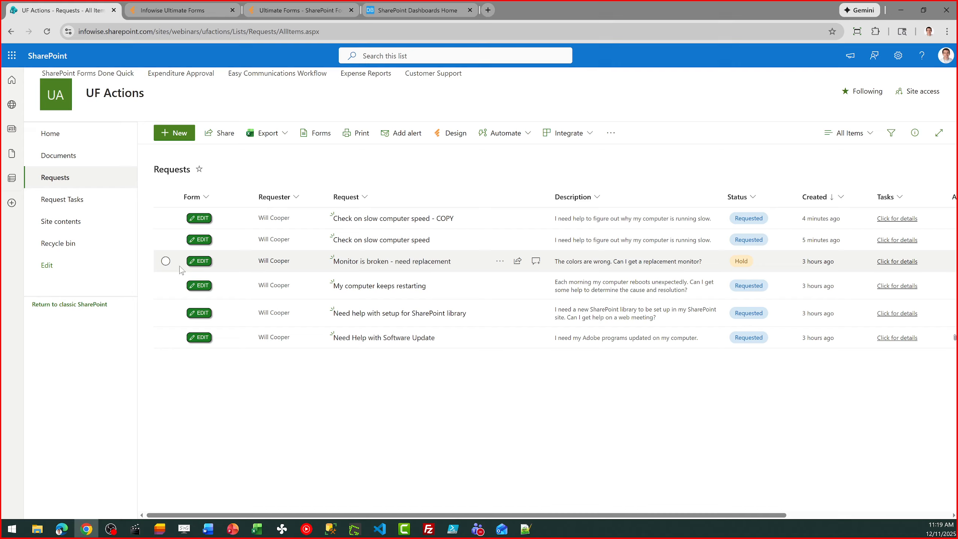
Run Send Email Reminder on the Monitor is broken request.
click(165, 262)
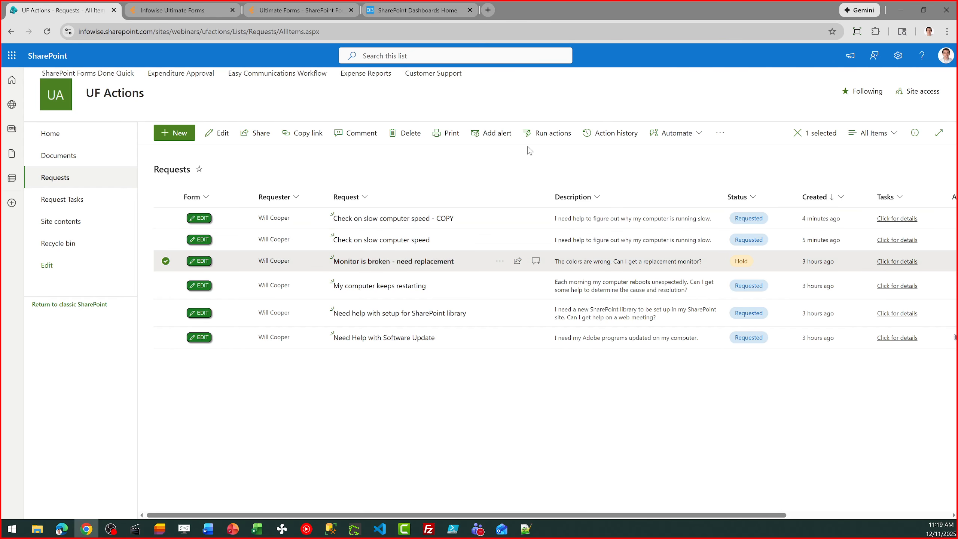
click(549, 133)
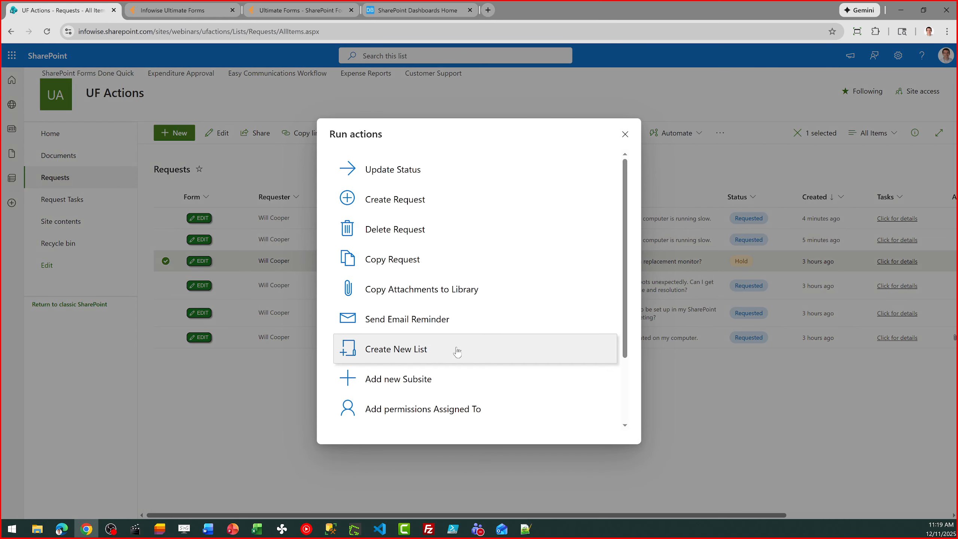
click(420, 324)
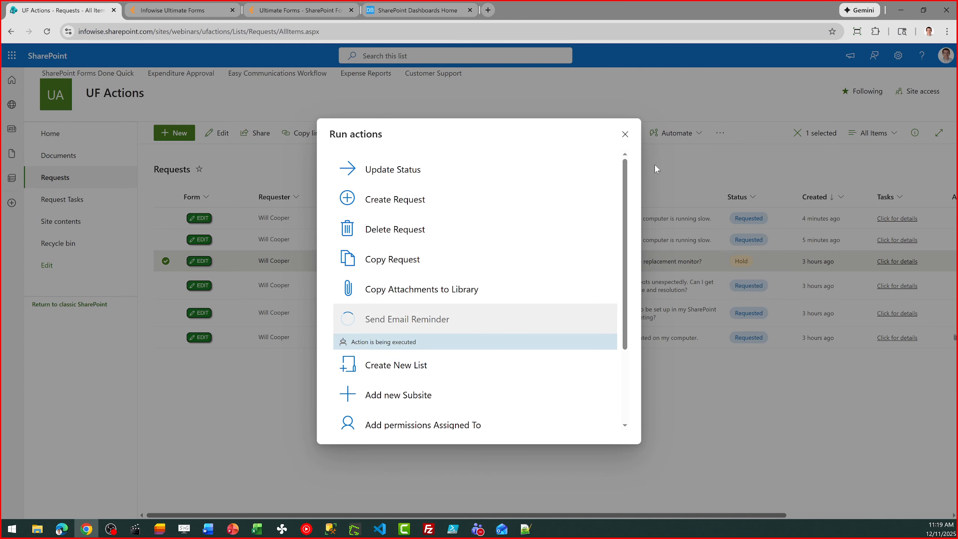
click(625, 135)
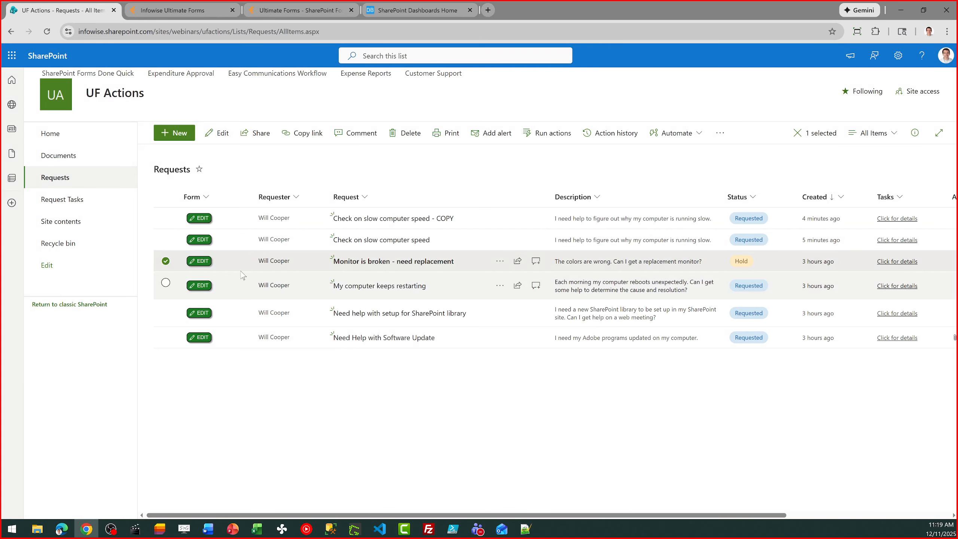
click(165, 261)
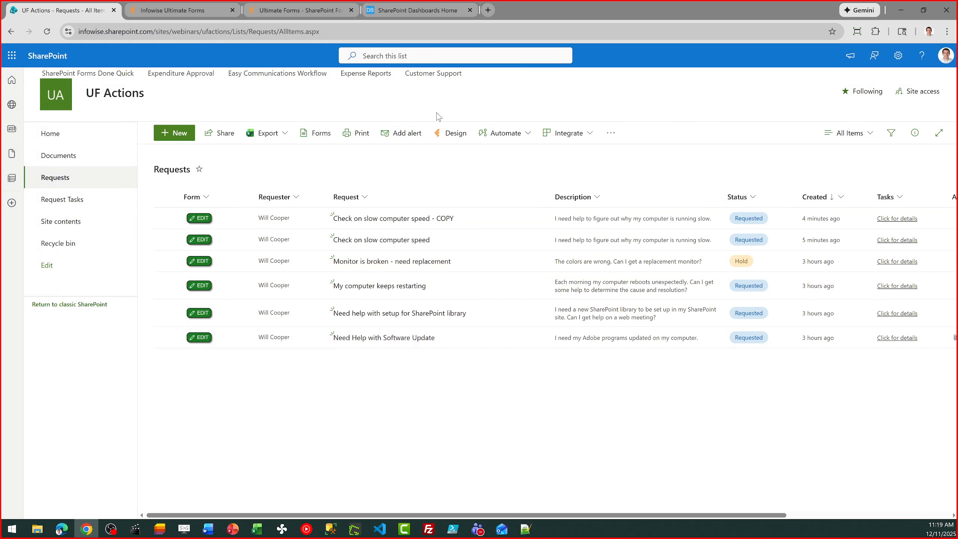
Enter a sender e-mail address in the Send Email Reminder action's From field and save.
click(180, 9)
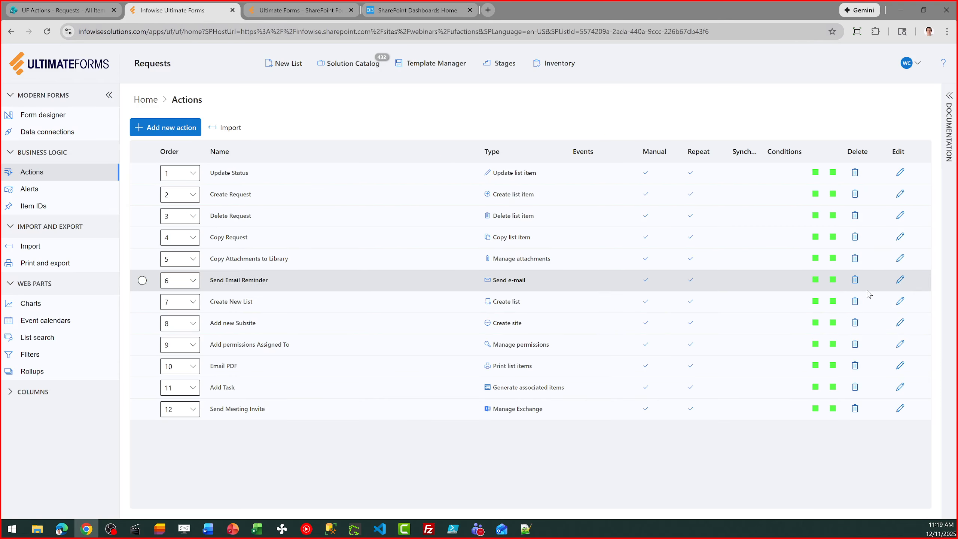
click(899, 282)
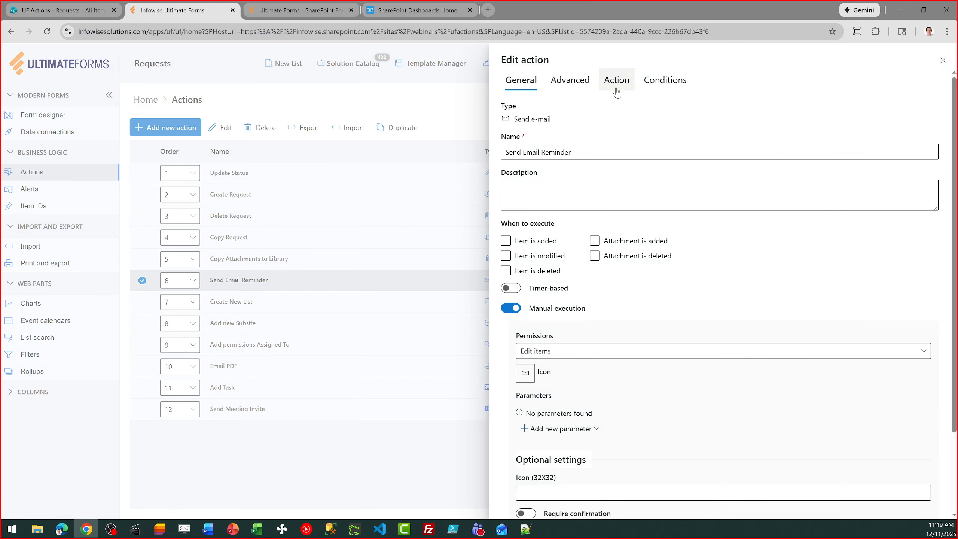
click(616, 91)
drag(635, 302, 504, 302)
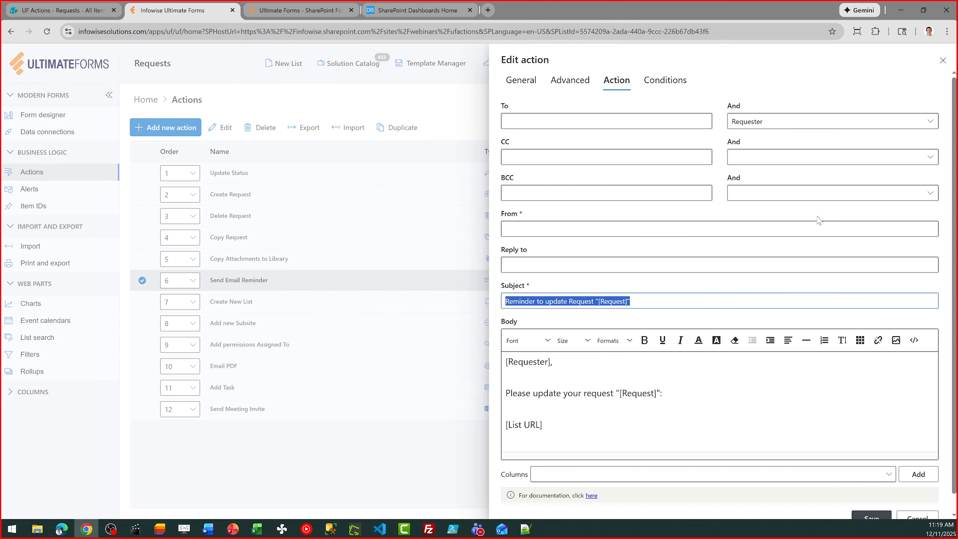
click(722, 228)
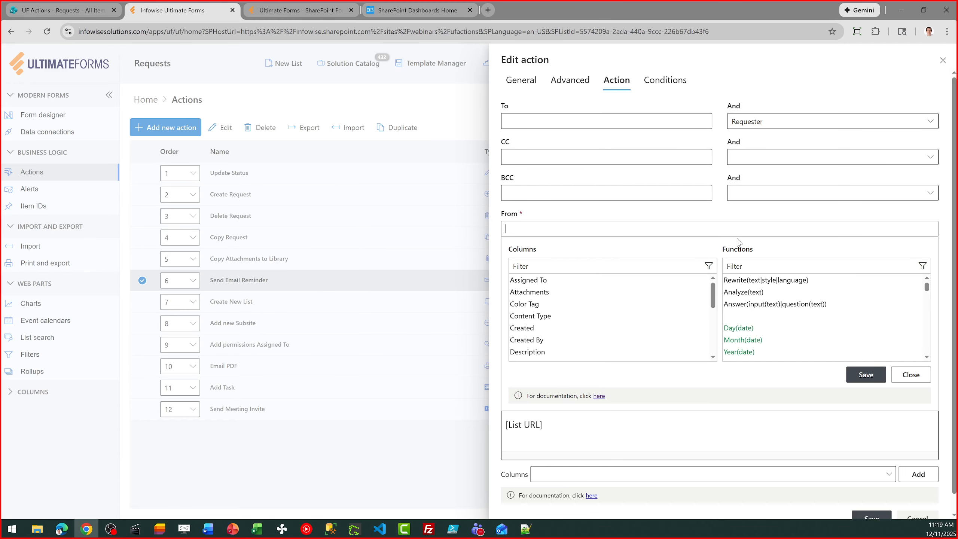
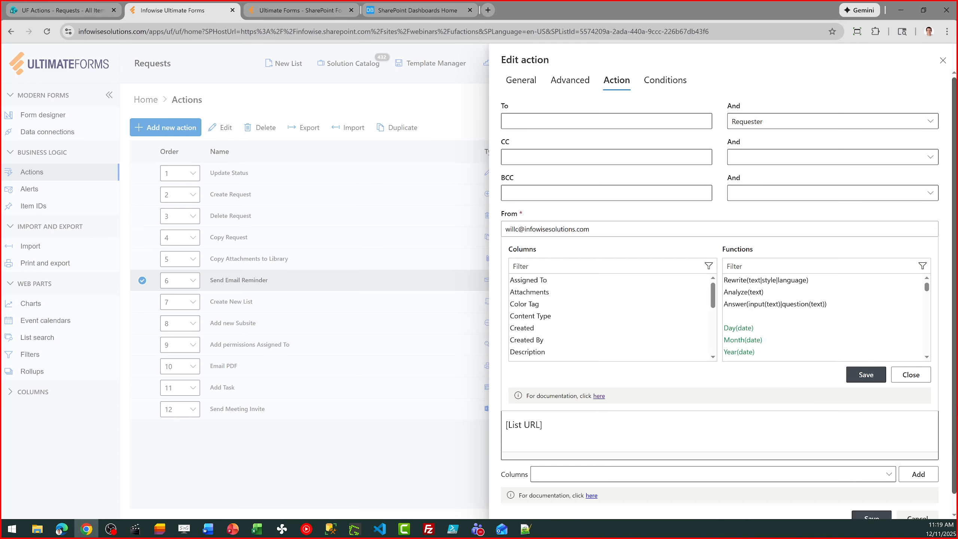
click(866, 374)
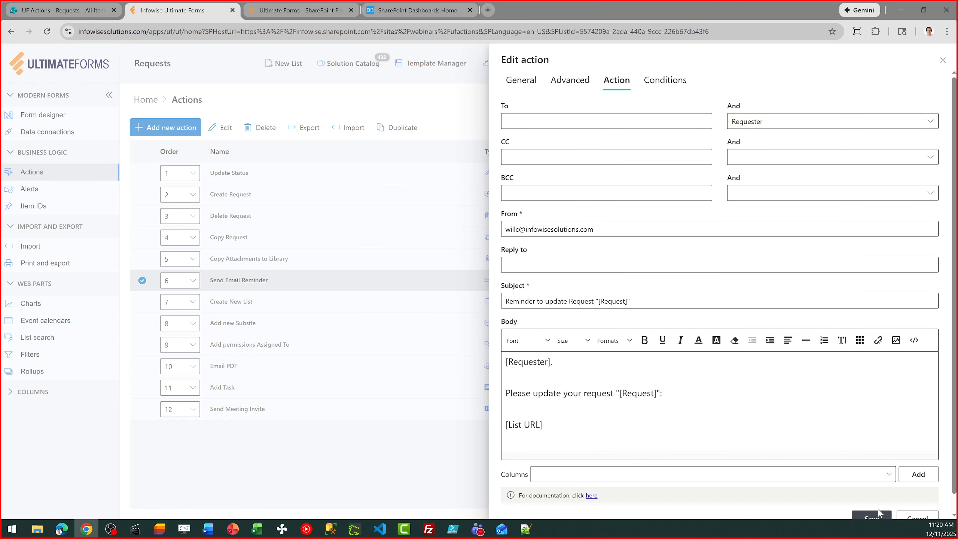
click(873, 517)
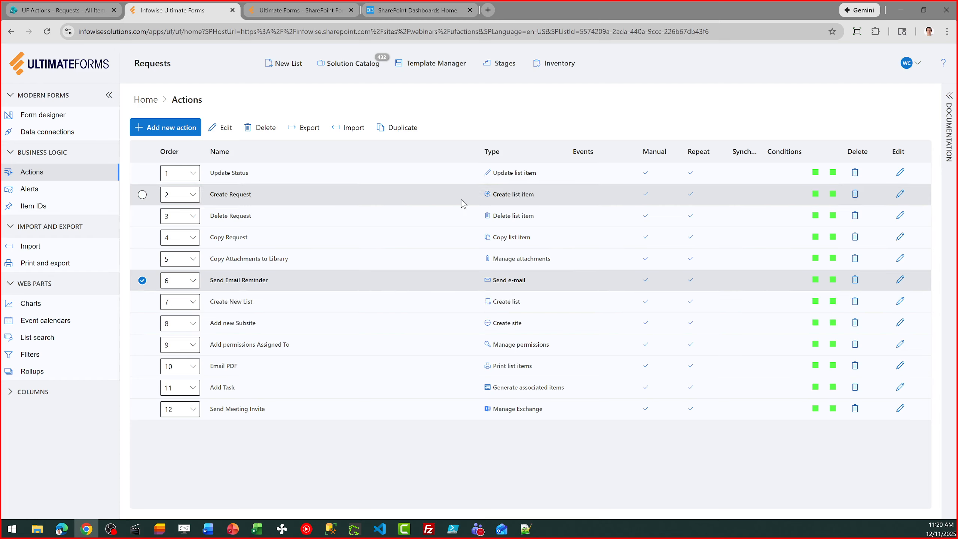
Start a new alert and review its General, What to send, Recipients and Email content settings.
click(137, 101)
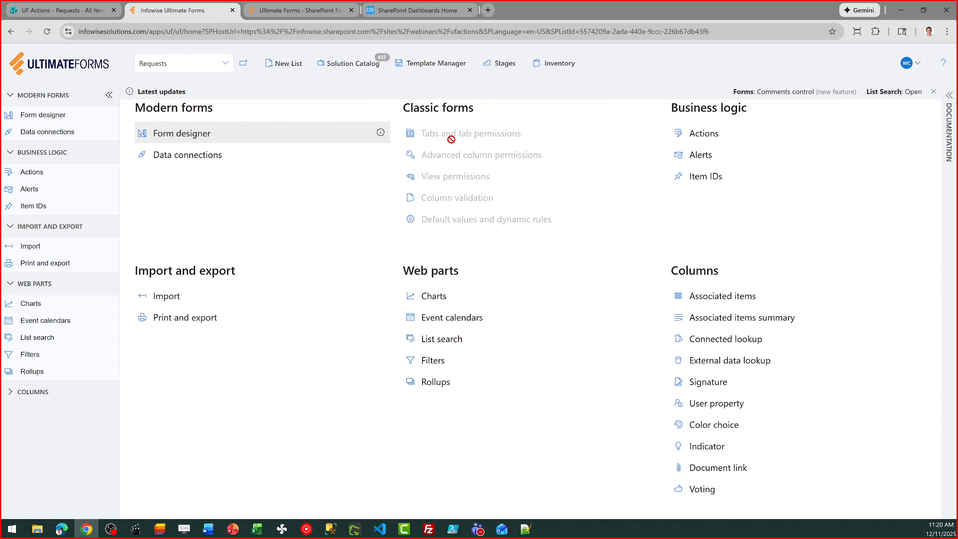
click(701, 155)
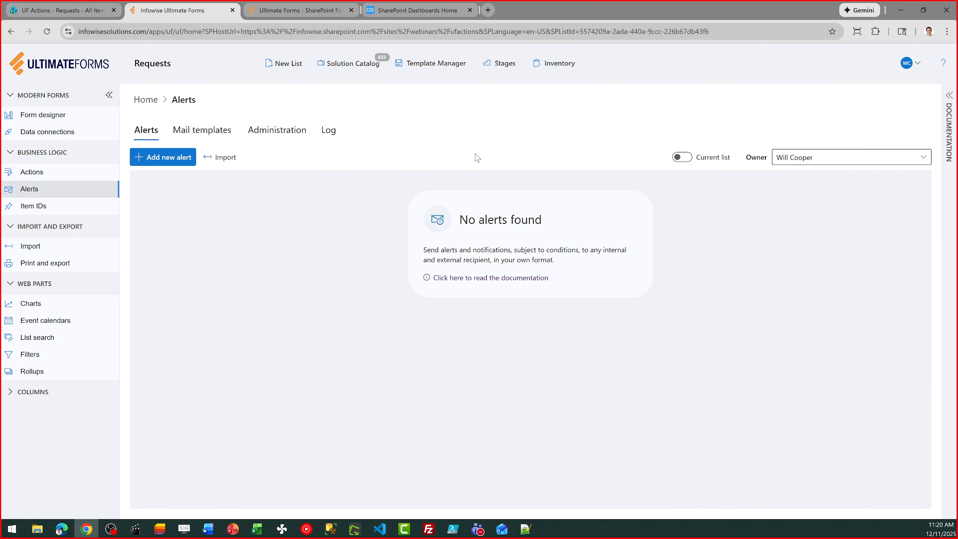
click(177, 158)
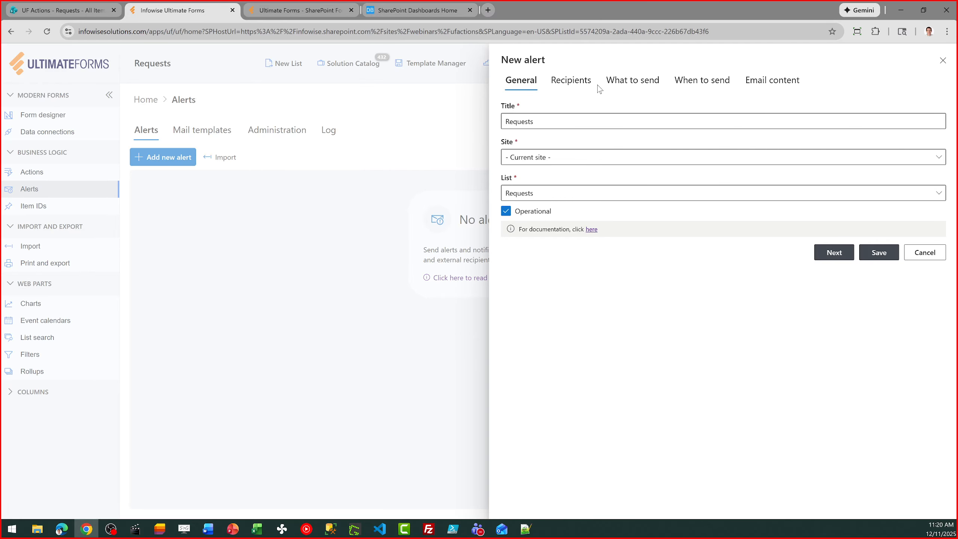
click(628, 81)
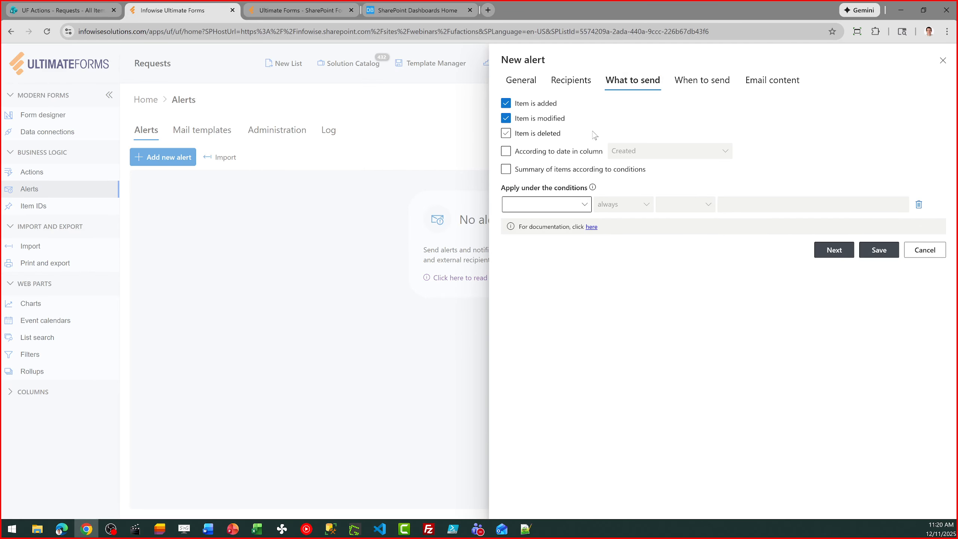
click(566, 81)
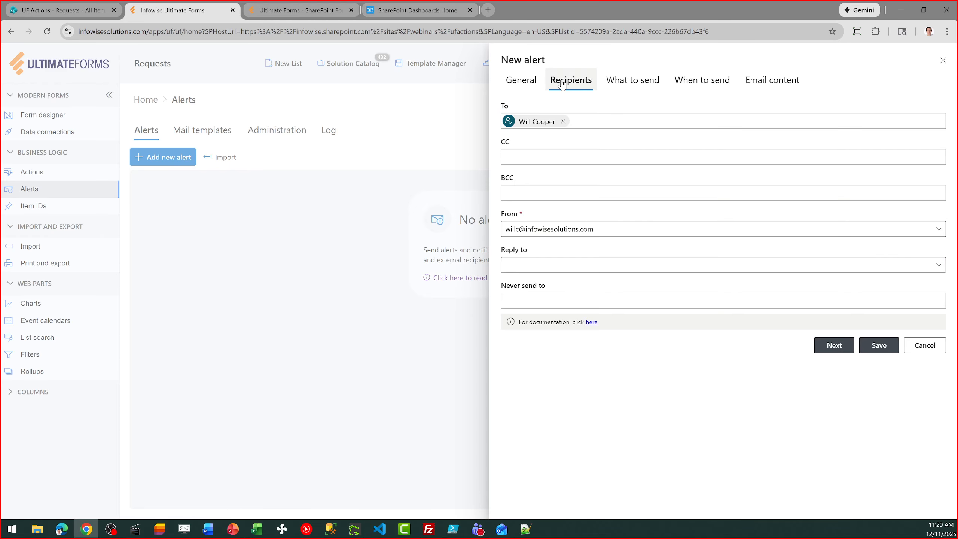
click(535, 78)
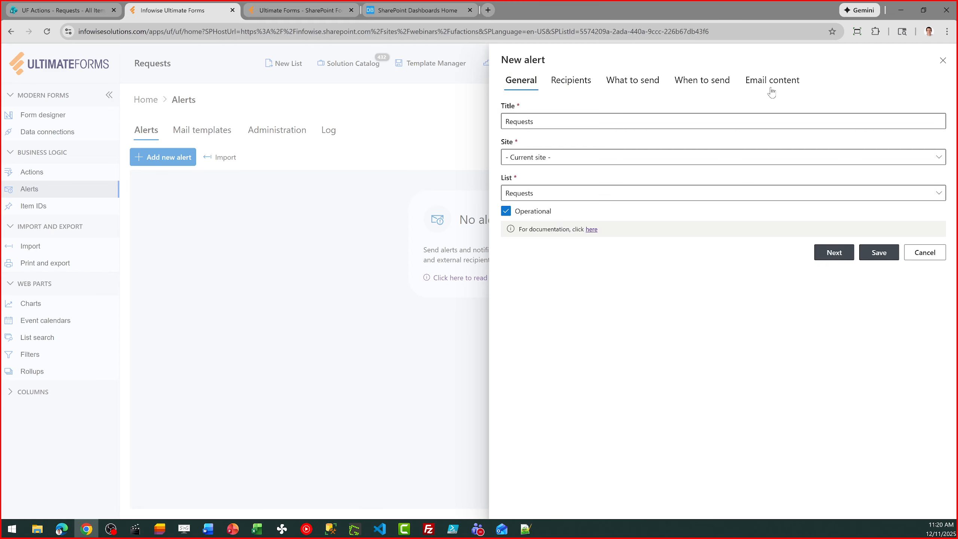
click(778, 92)
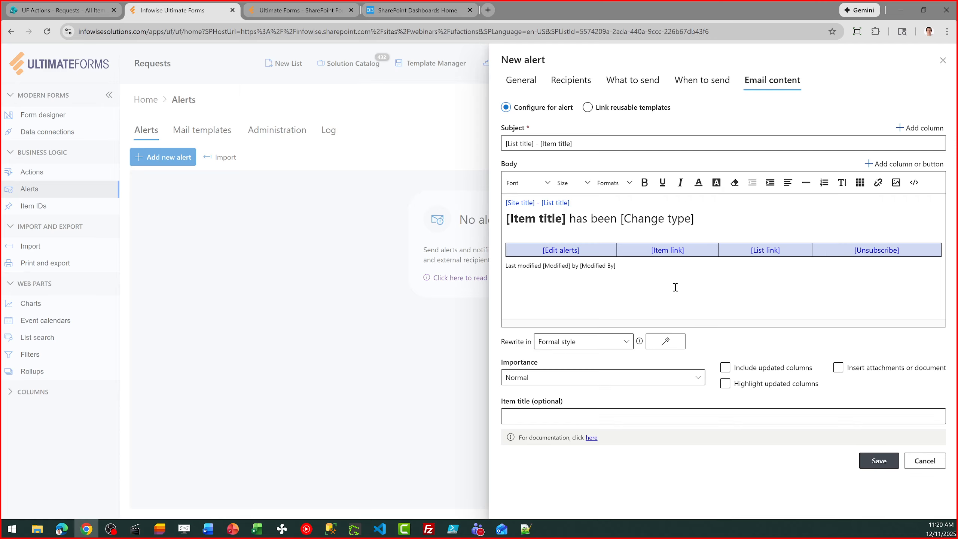
Toggle Highlight updated columns on and off, then cancel the alert without saving.
click(786, 385)
click(786, 388)
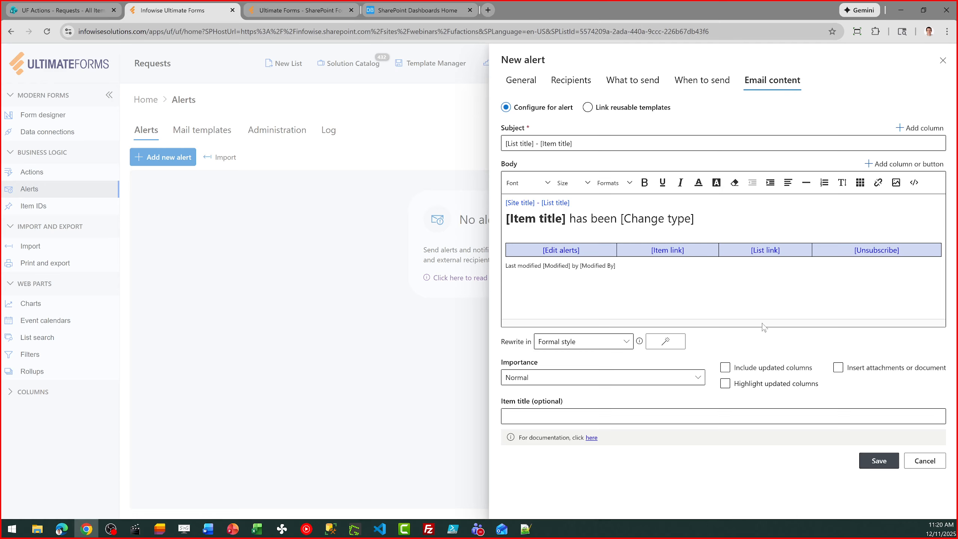
click(924, 460)
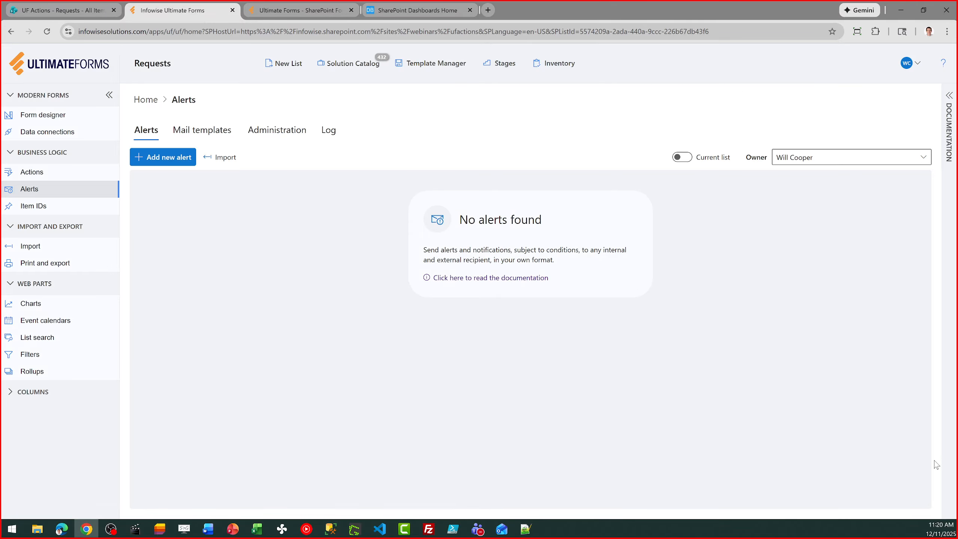
Bring up the runnable actions for the Check on slow computer speed request in SharePoint Requests.
click(145, 99)
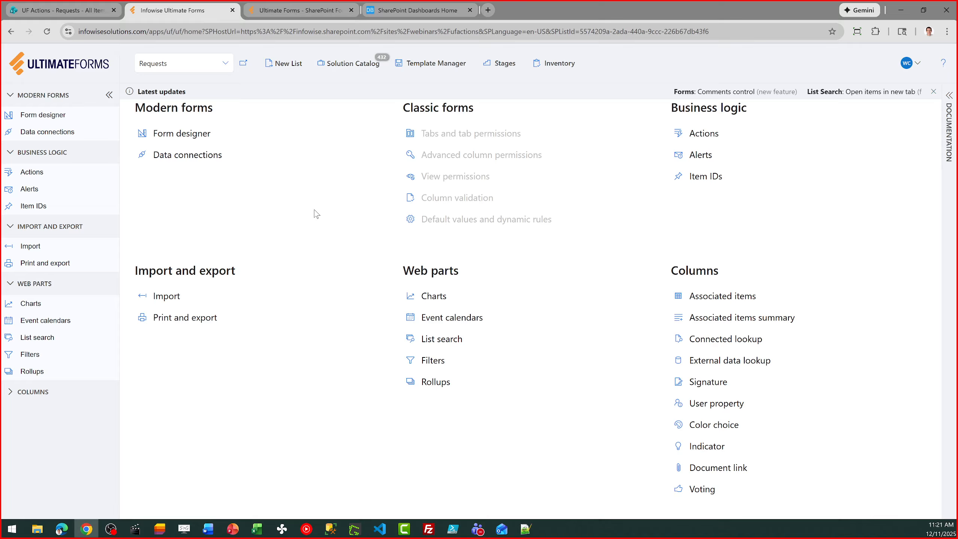
click(64, 6)
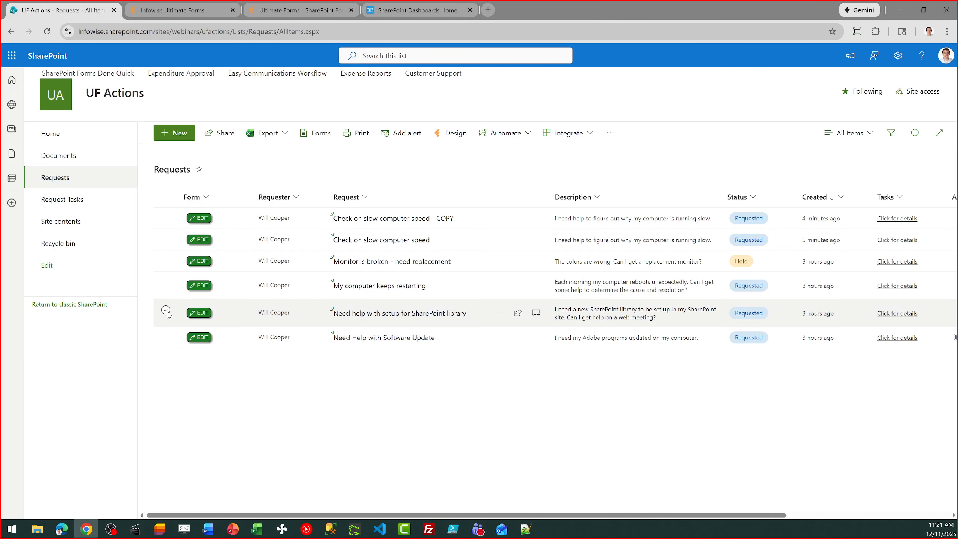
click(166, 239)
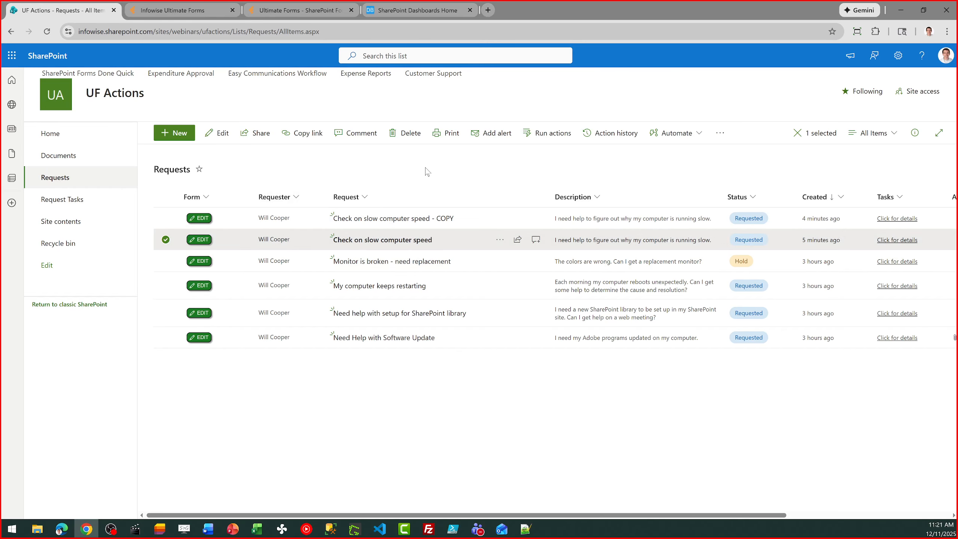
click(545, 134)
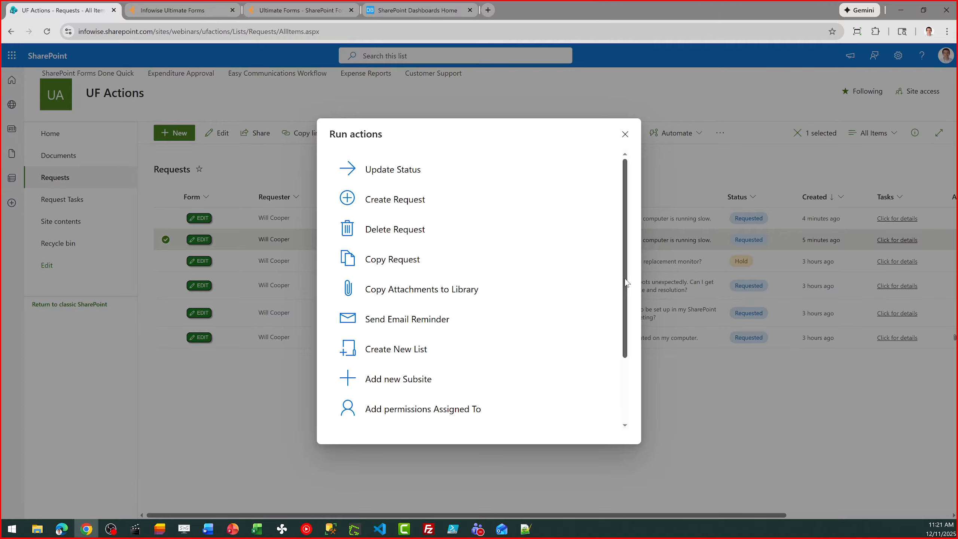
drag(623, 278, 638, 343)
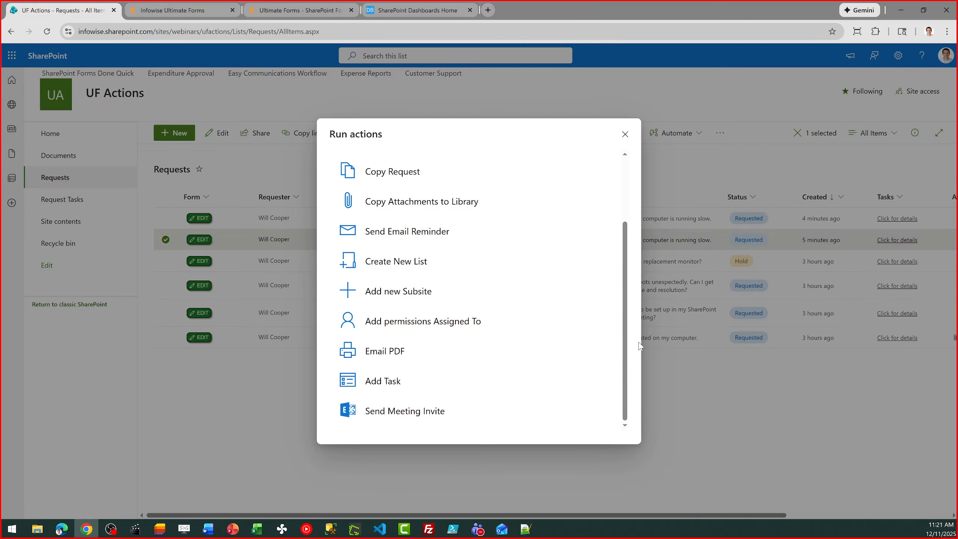
Run Create New List with the list name 'Bananas'.
click(428, 268)
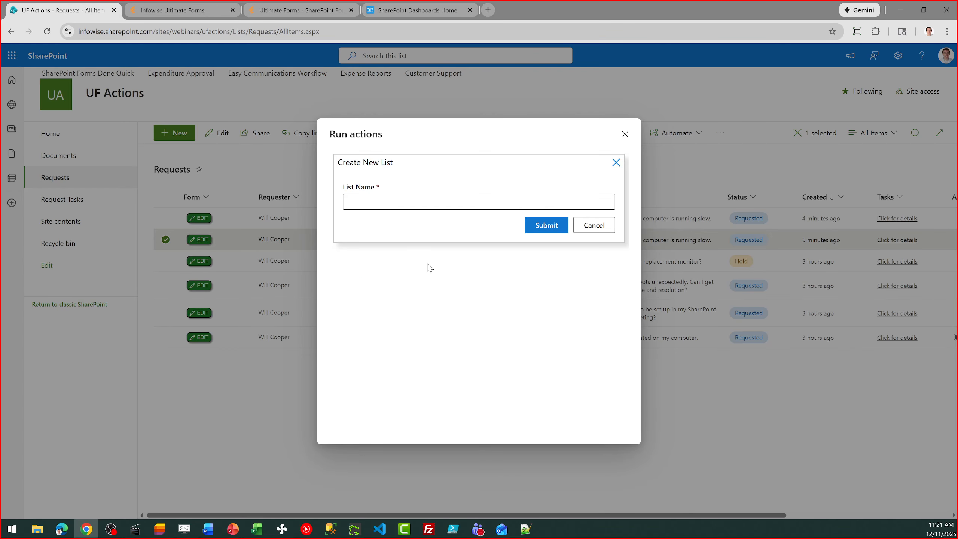
click(378, 203)
text(Bananas)
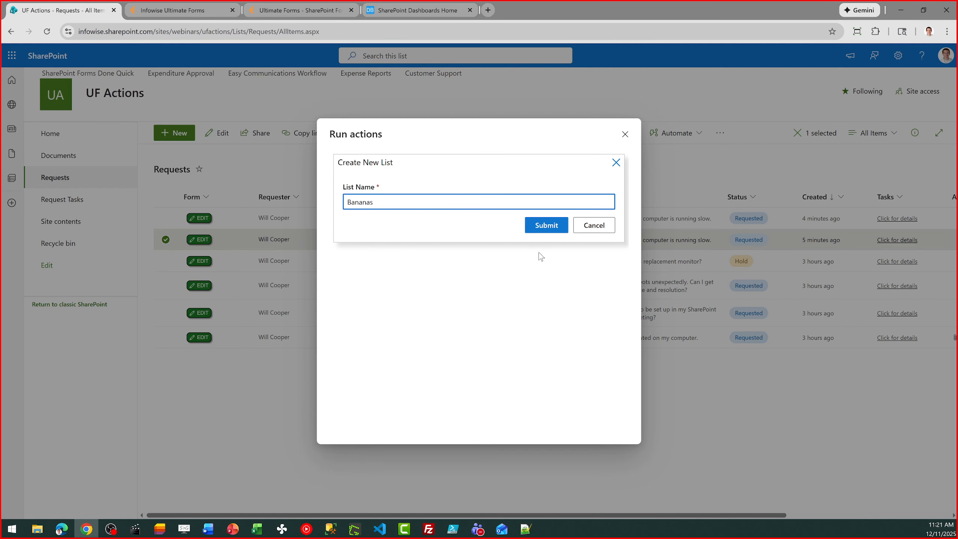
click(548, 224)
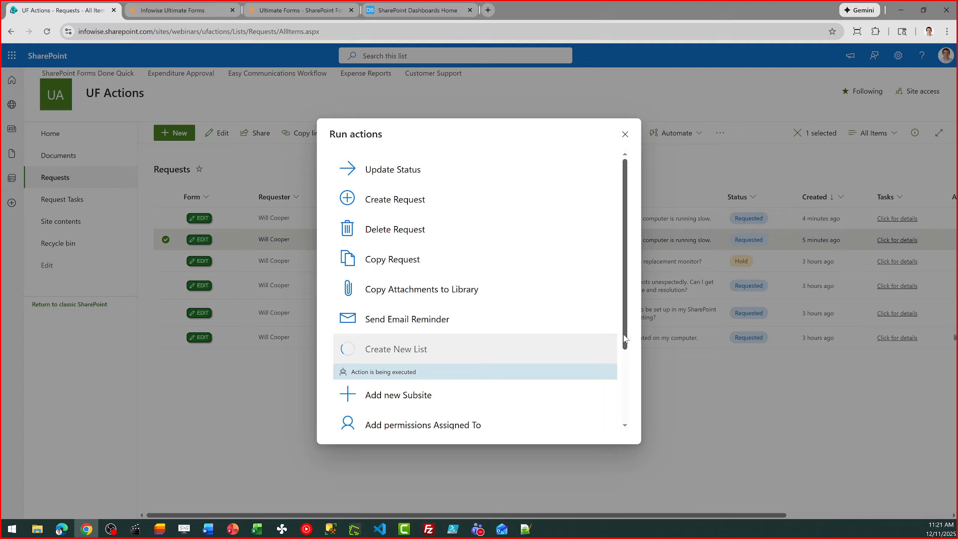
drag(623, 335, 623, 377)
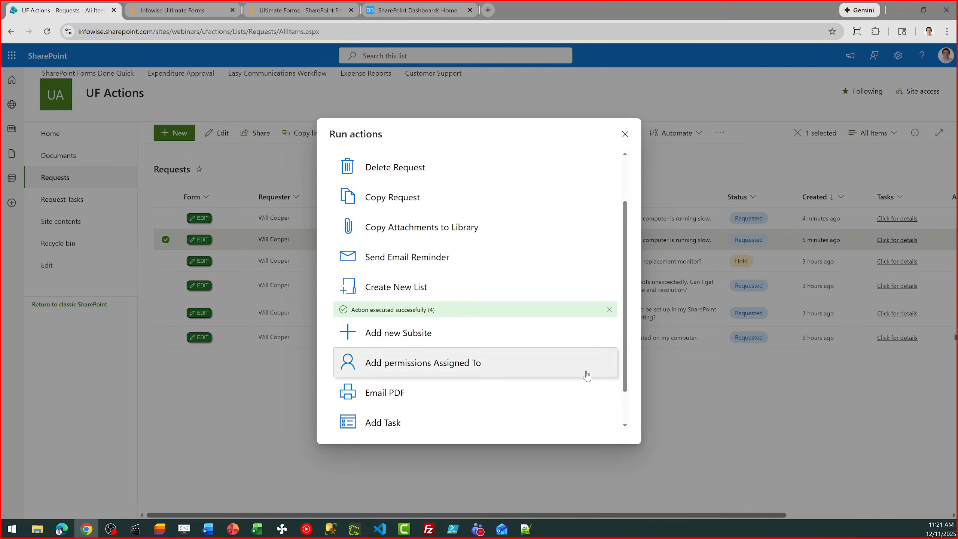
Run Add new Subsite with the site name 'Cherries', then close the actions dialog.
click(415, 340)
click(391, 203)
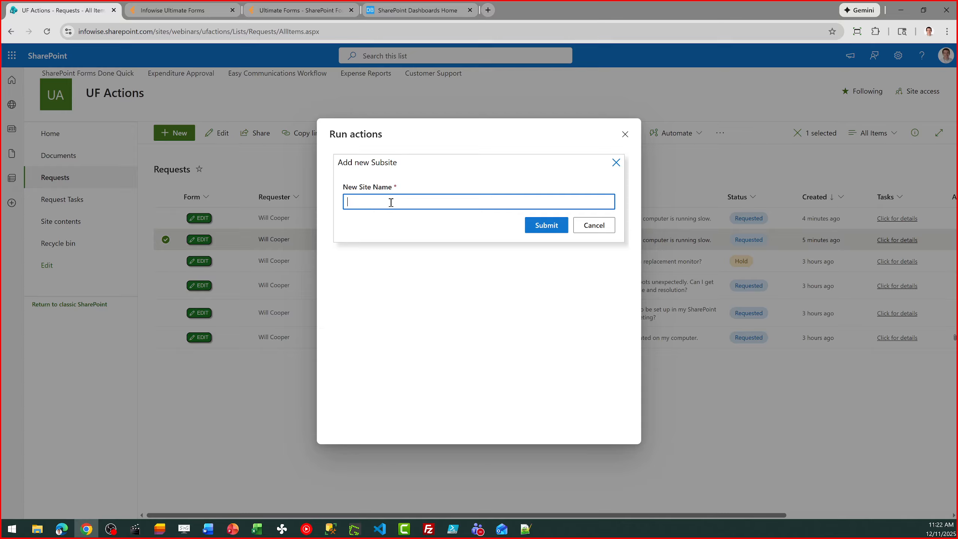
text(Cherries)
click(542, 227)
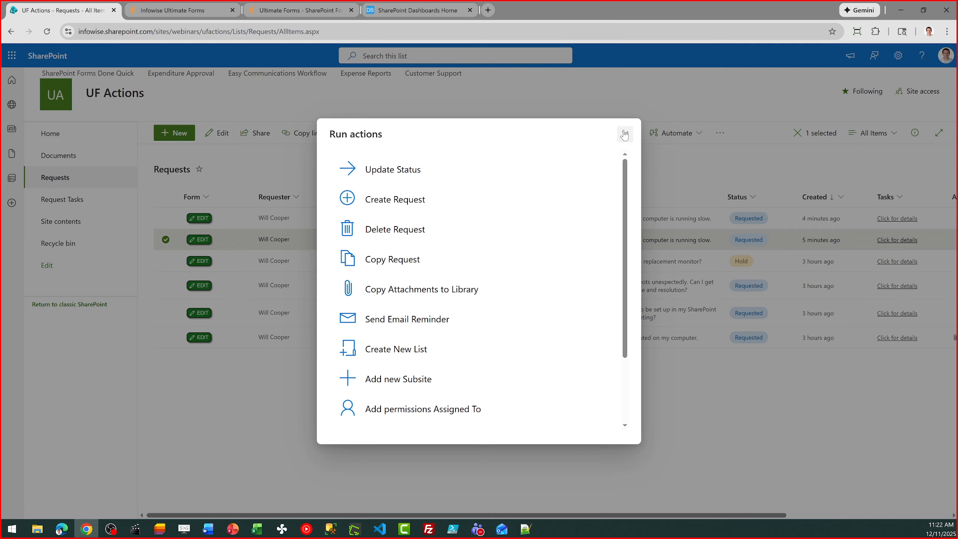
click(624, 134)
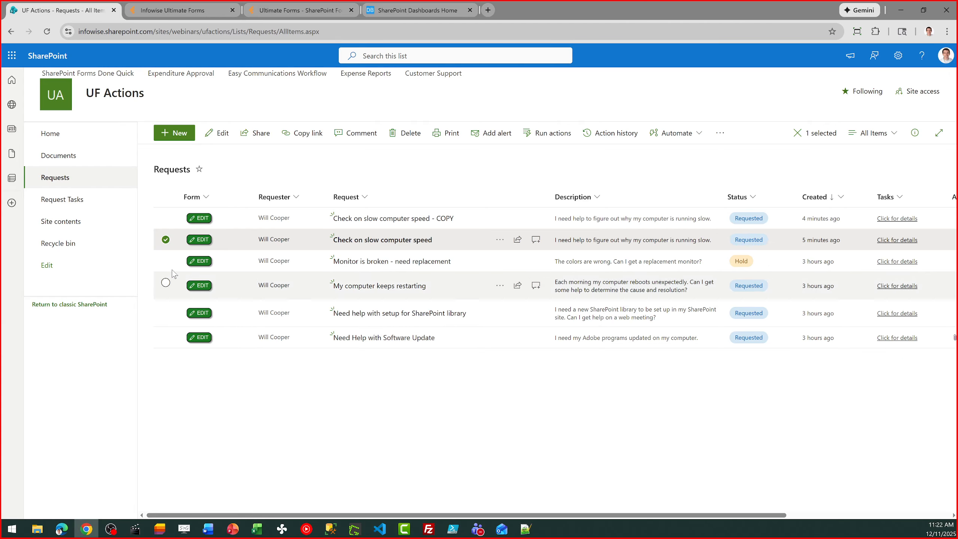
click(52, 224)
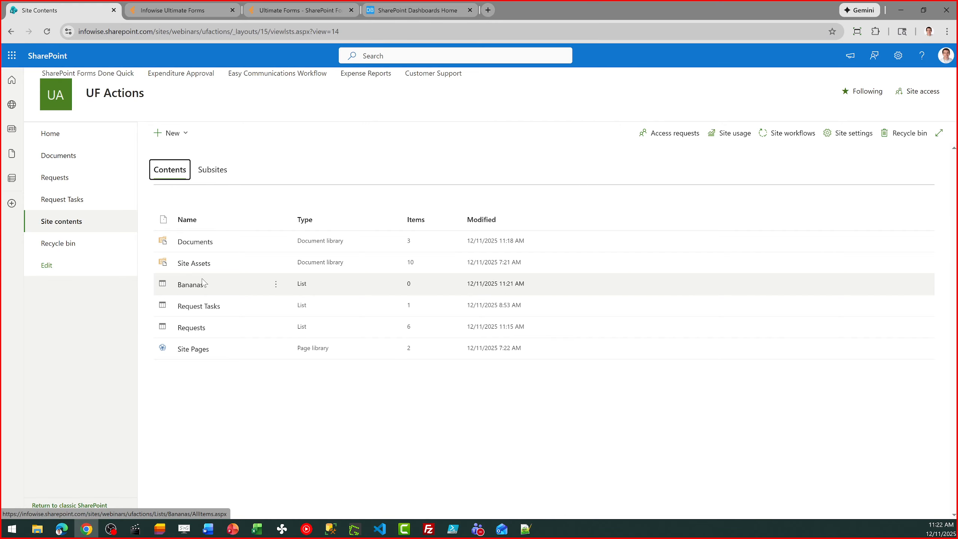
click(204, 175)
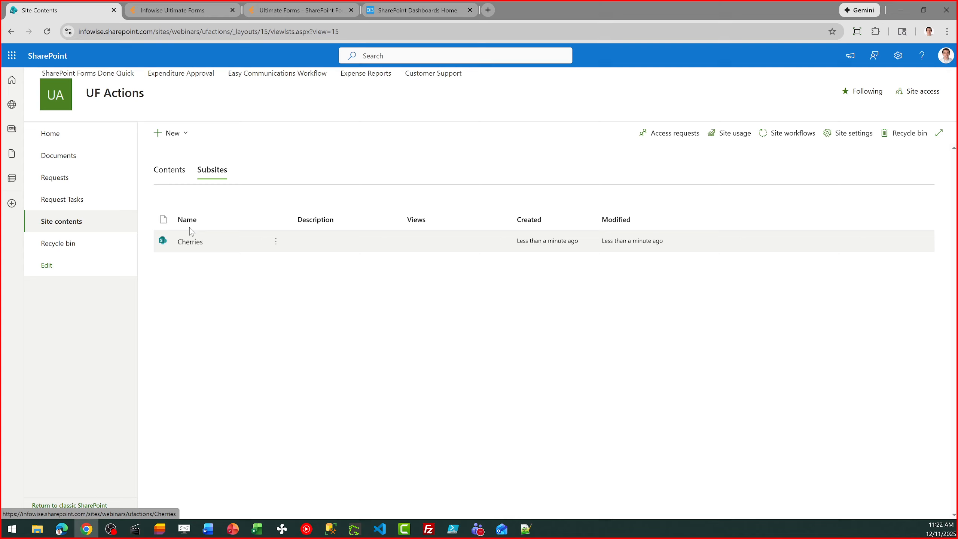
click(170, 174)
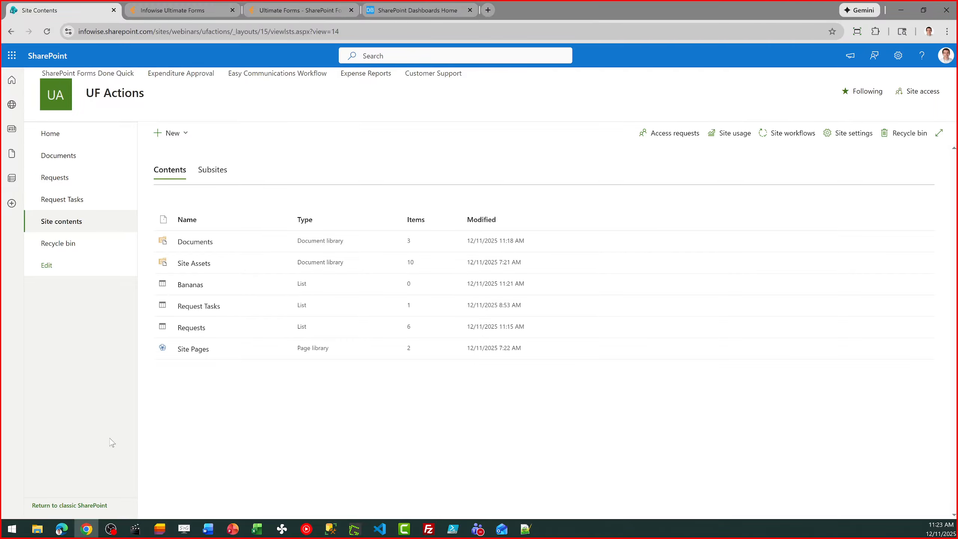
click(58, 176)
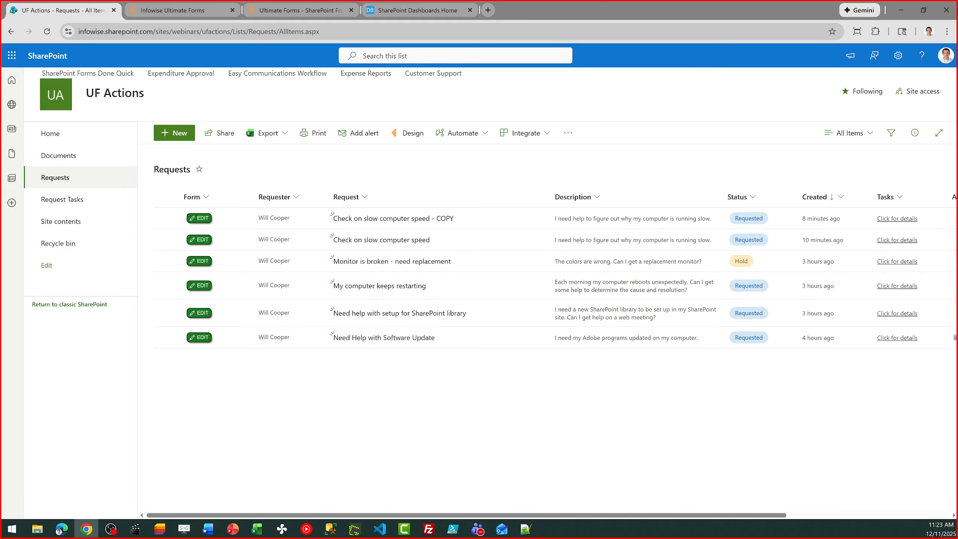
key(alt+Tab)
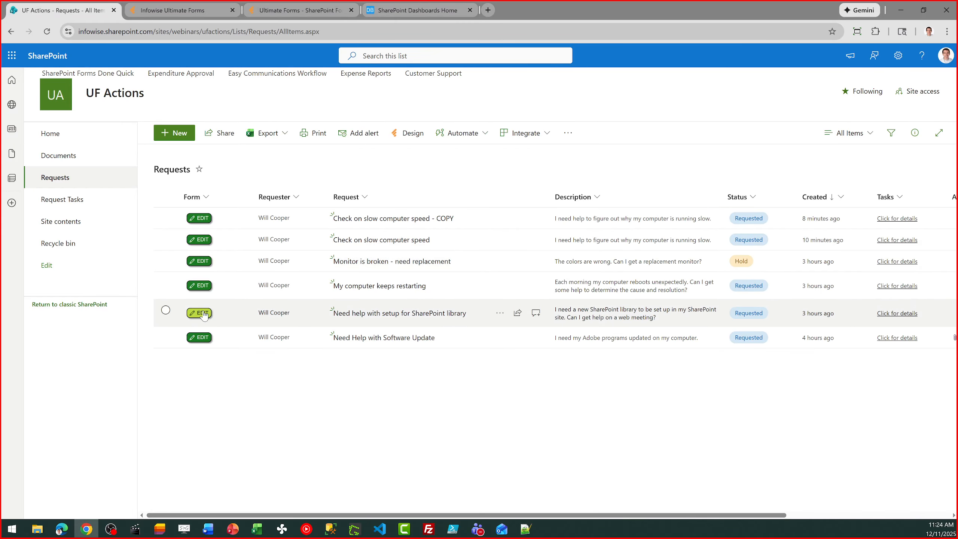
Run Add permissions Assigned To on the Check on slow computer speed request.
click(165, 240)
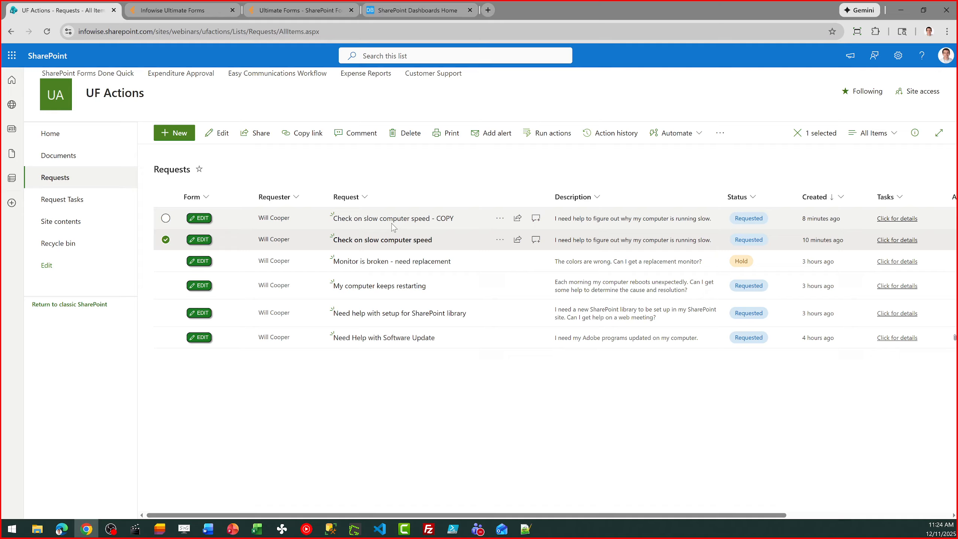
click(547, 133)
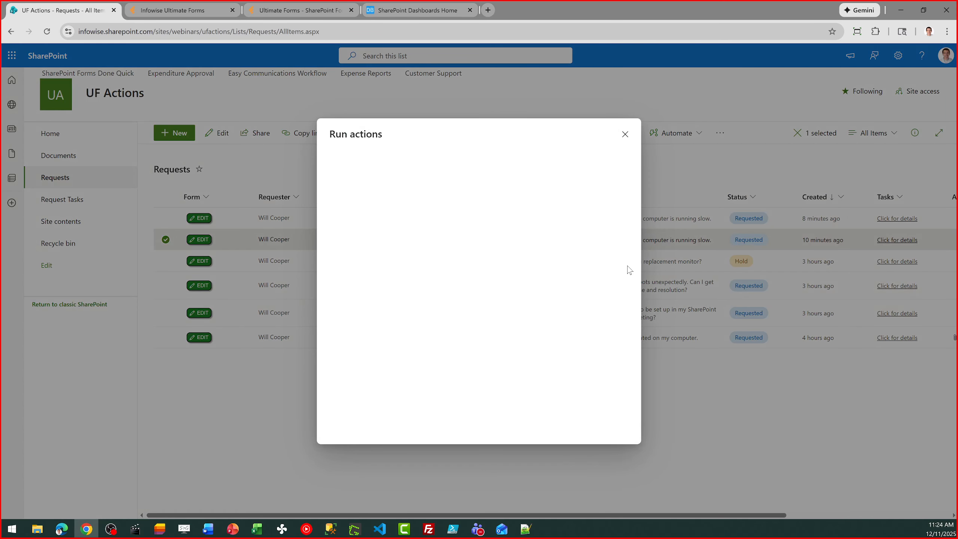
scroll(636, 322, down, 3)
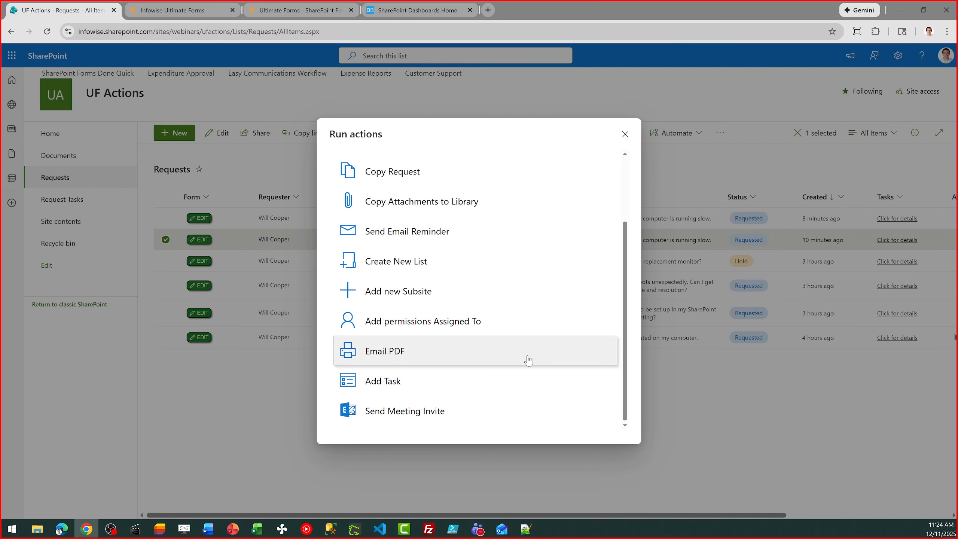
click(479, 327)
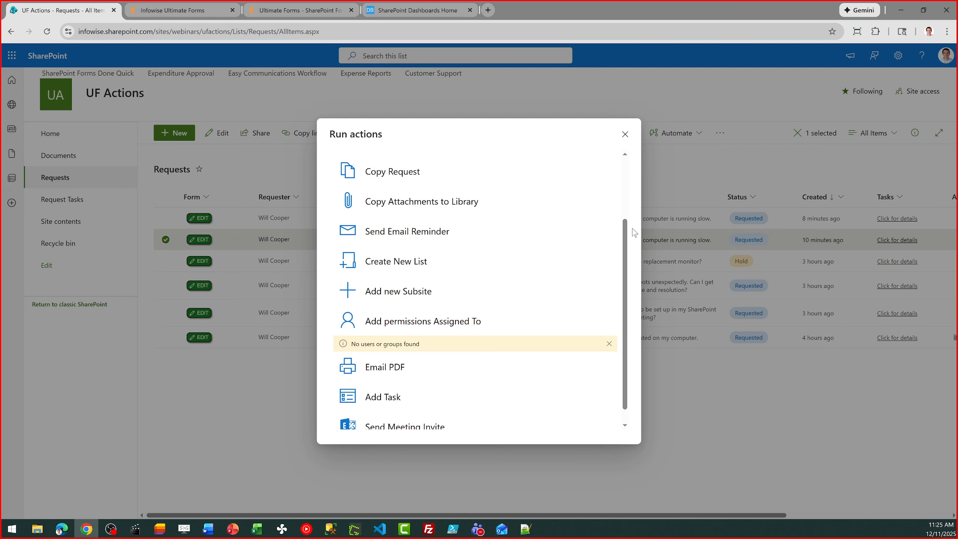
scroll(628, 264, down, 1)
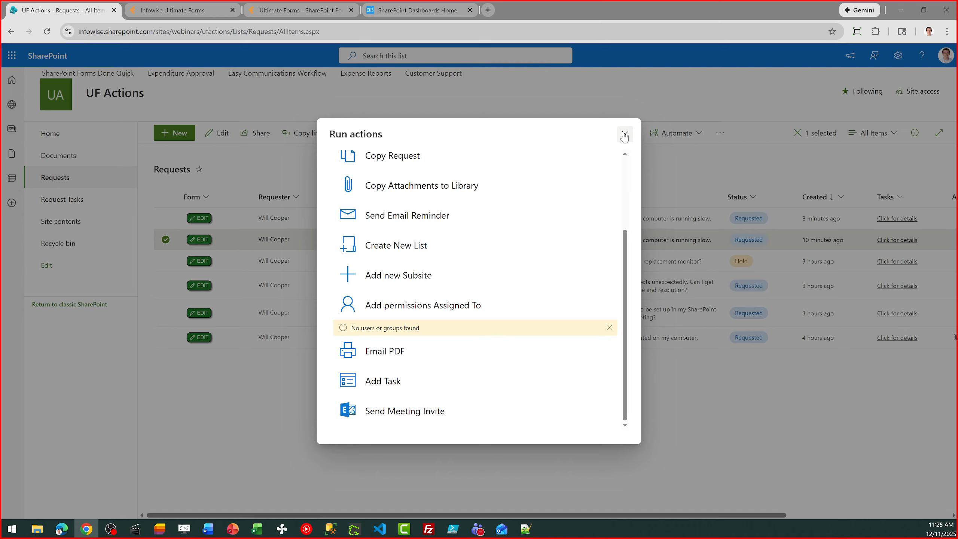
Run Email PDF and view the generated Request-Summary-8.pdf, then return to the browser.
click(396, 352)
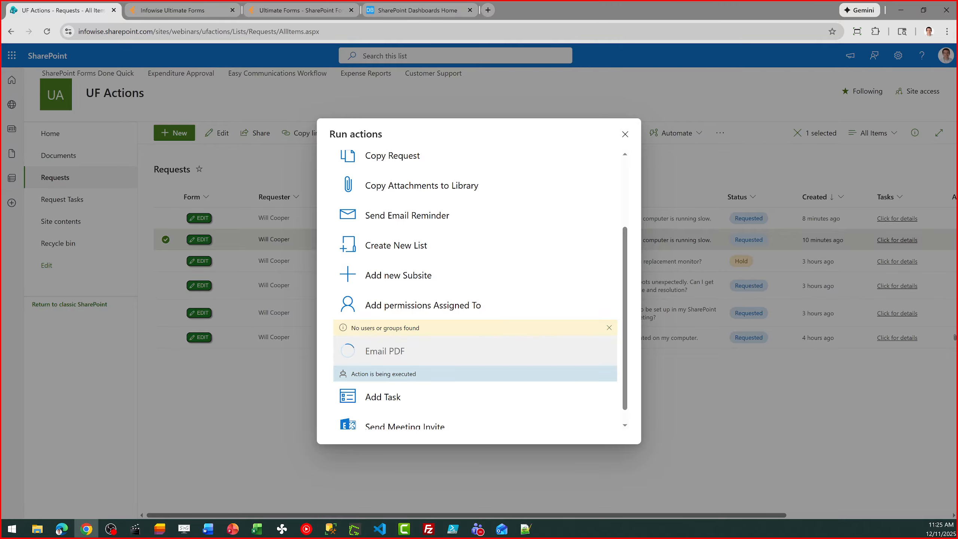
key(super+d)
key(super+d)
key(super+e)
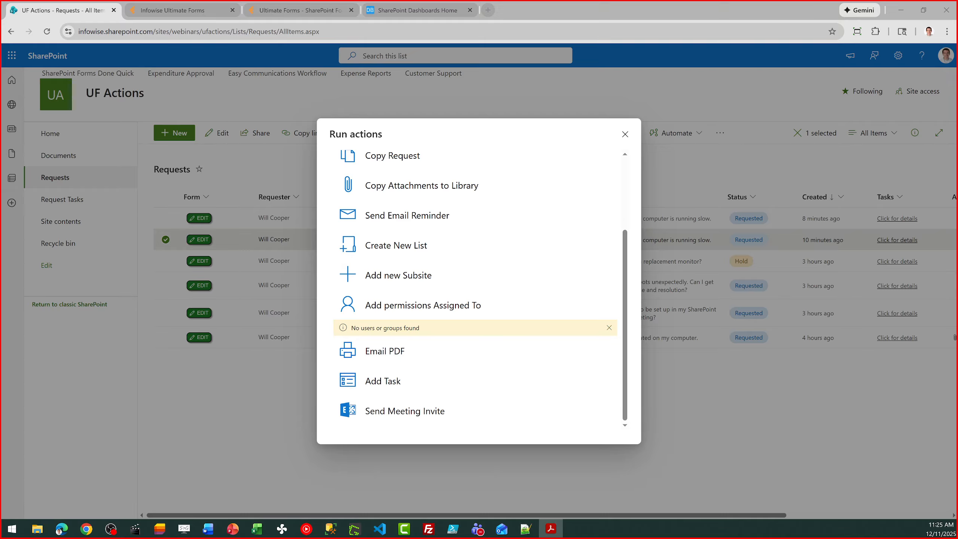
drag(0, 125, 0, 97)
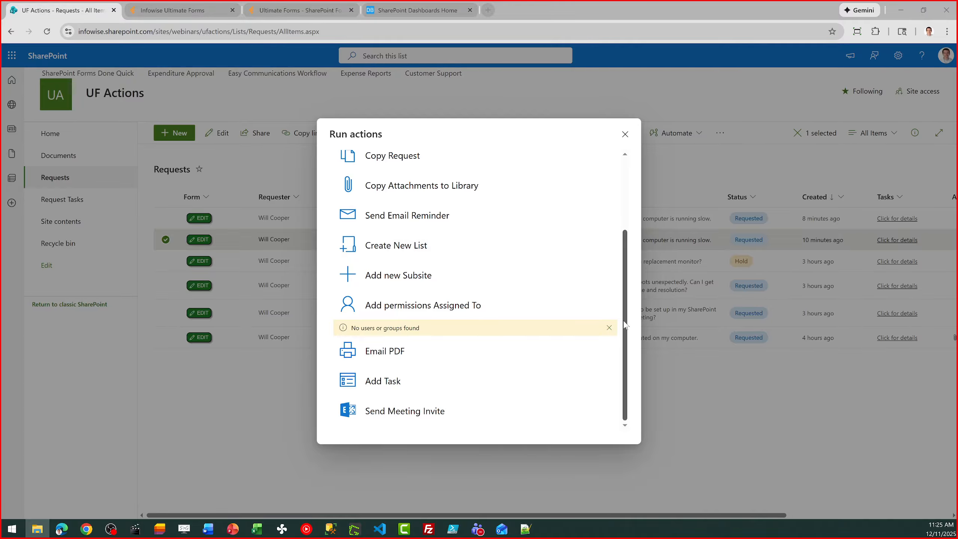
click(628, 371)
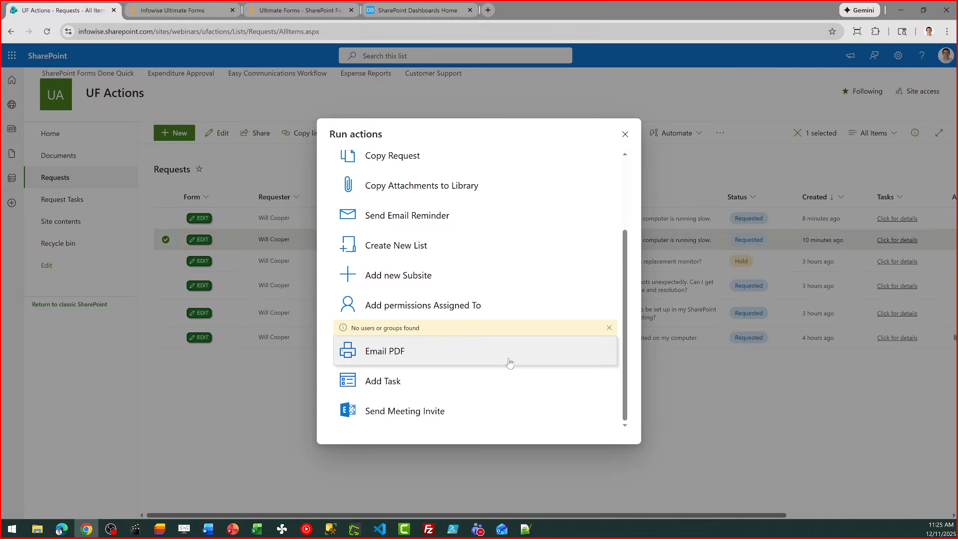
Run Add Task with the task 'Set up review meeting with customer' and watch it execute.
click(406, 385)
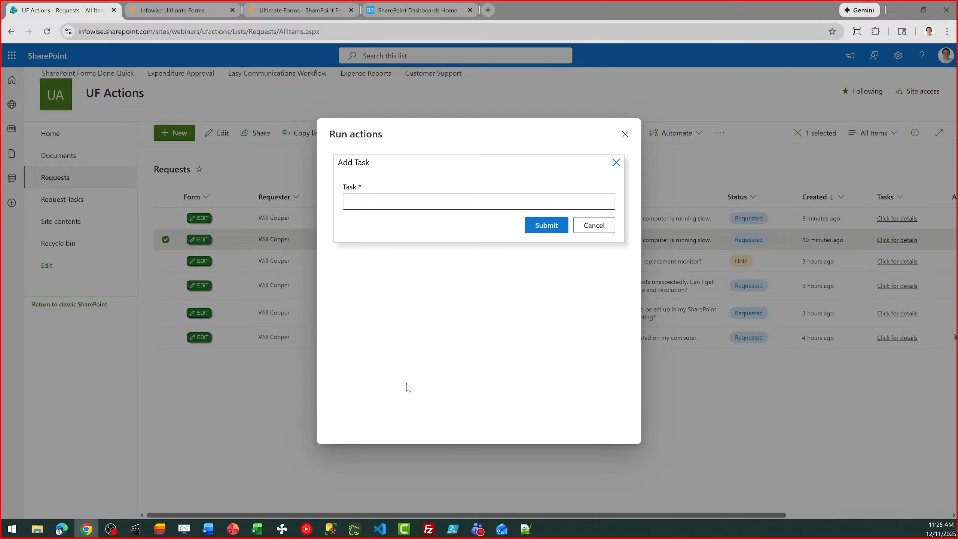
click(492, 203)
text(Set up review meeting with custo)
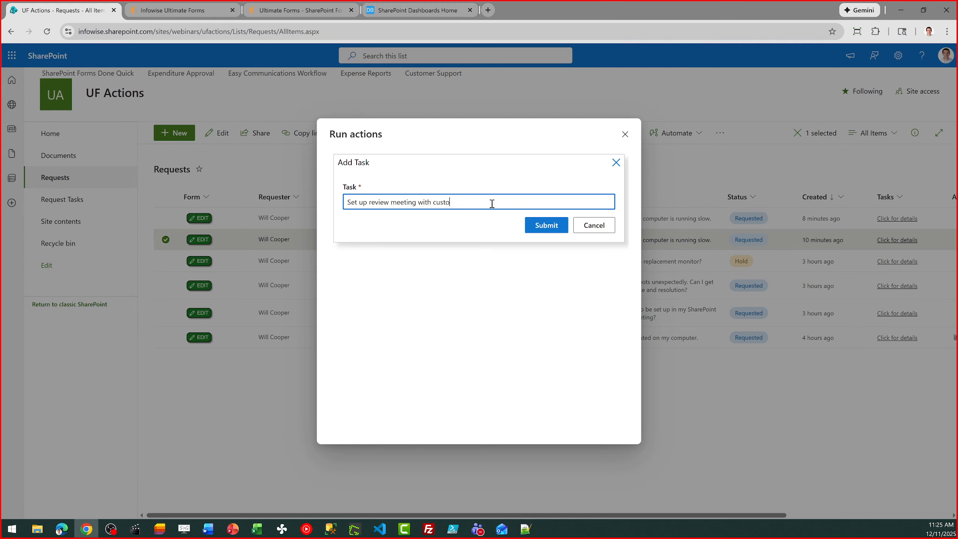
text(mer)
click(533, 225)
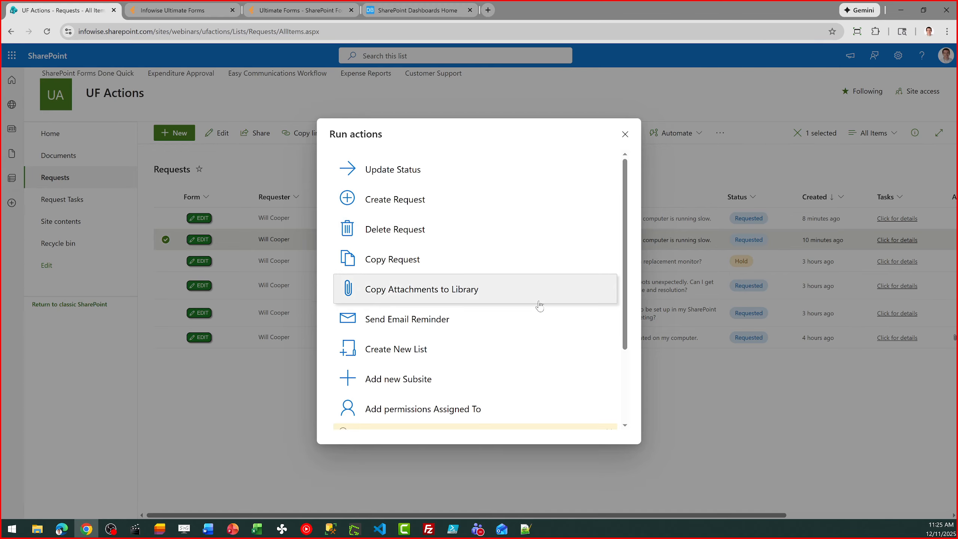
drag(626, 325, 616, 409)
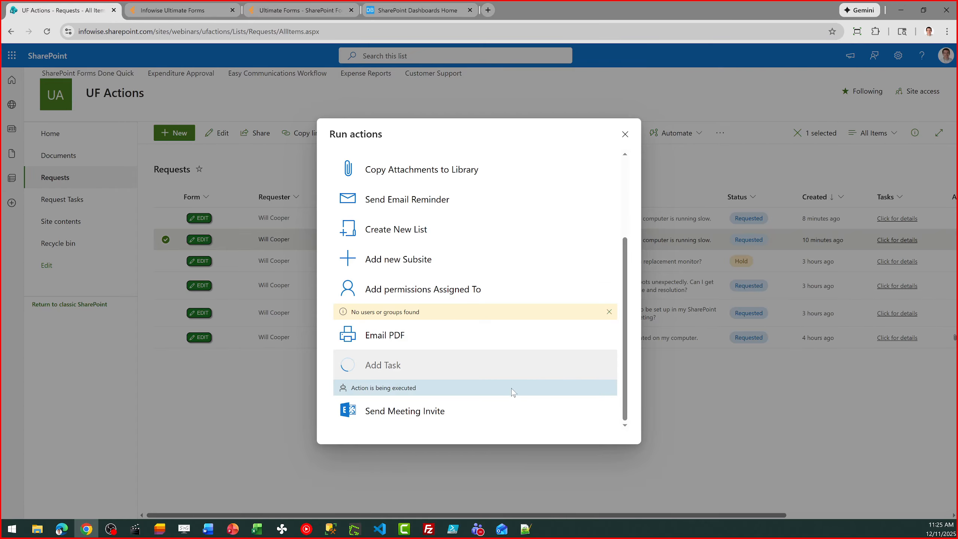
Start Send Meeting Invite with a meeting start of 12/11/2025 at 3:00 PM.
click(459, 416)
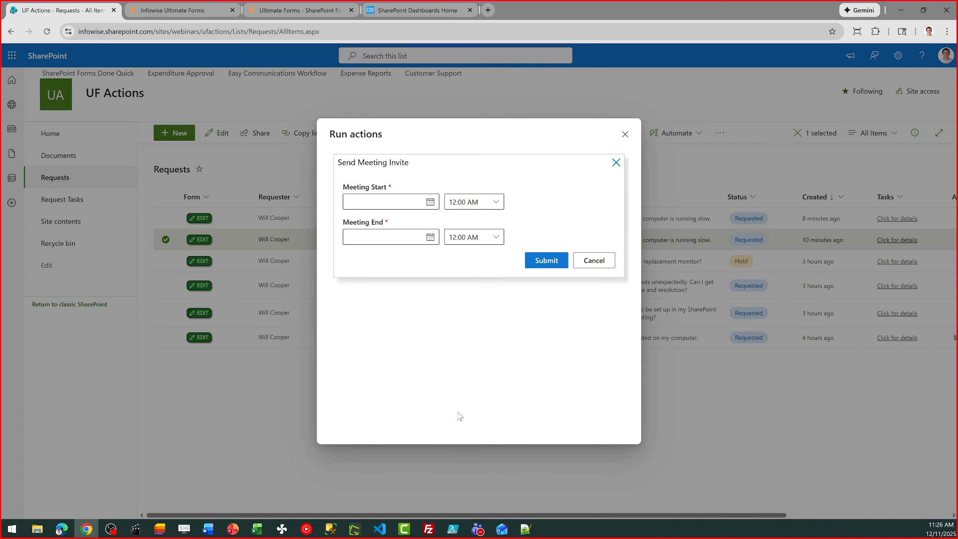
click(430, 201)
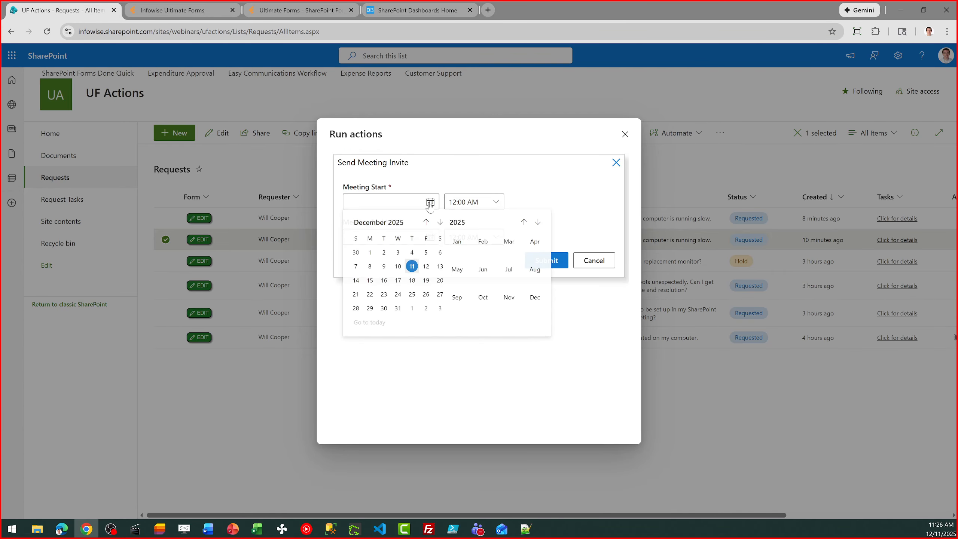
click(412, 266)
click(496, 202)
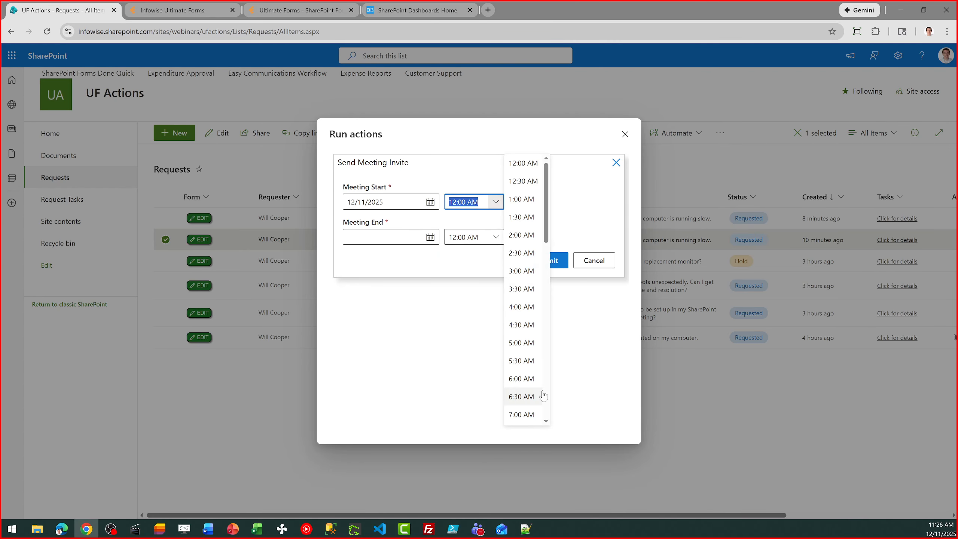
scroll(549, 392, down, 10)
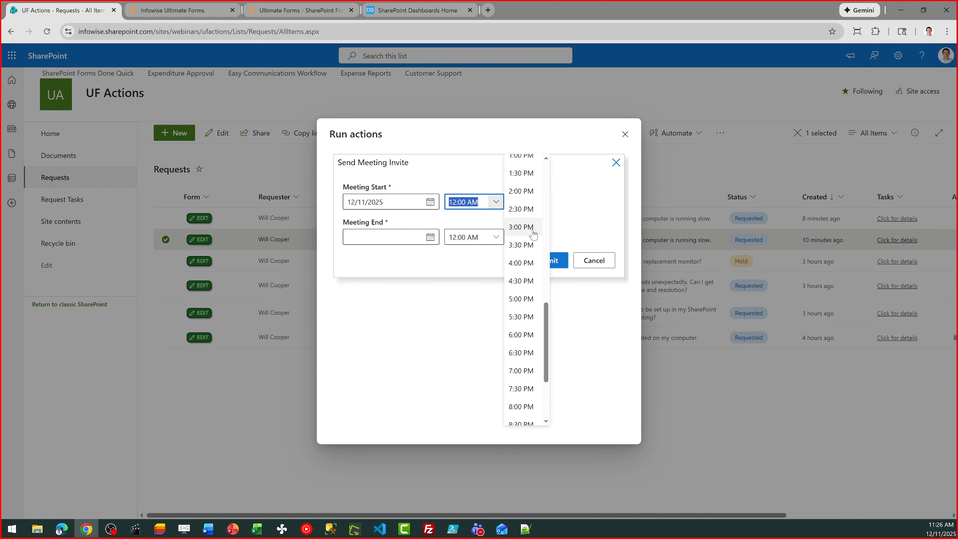
click(520, 226)
Set the meeting end date to 12/11/2025, submit the invite and check the result.
click(495, 241)
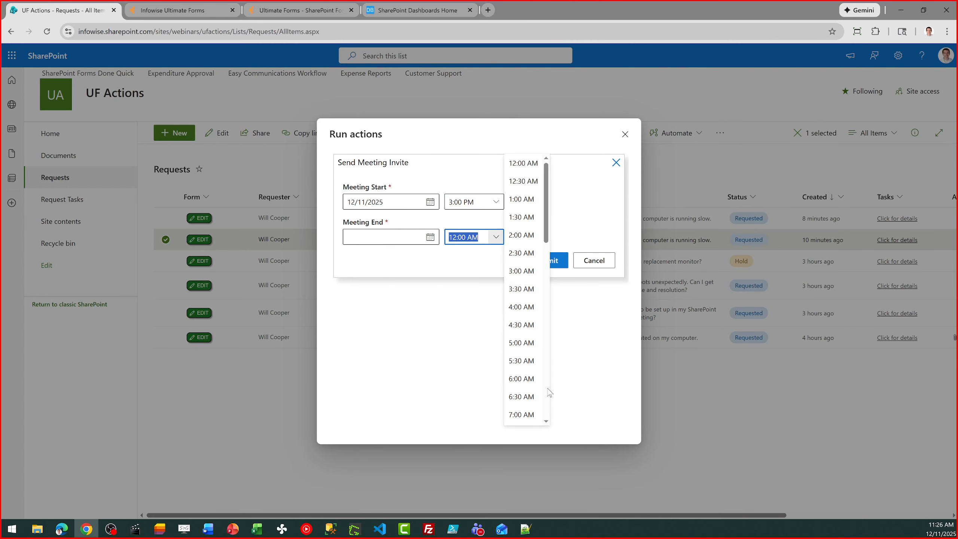
scroll(547, 400, down, 10)
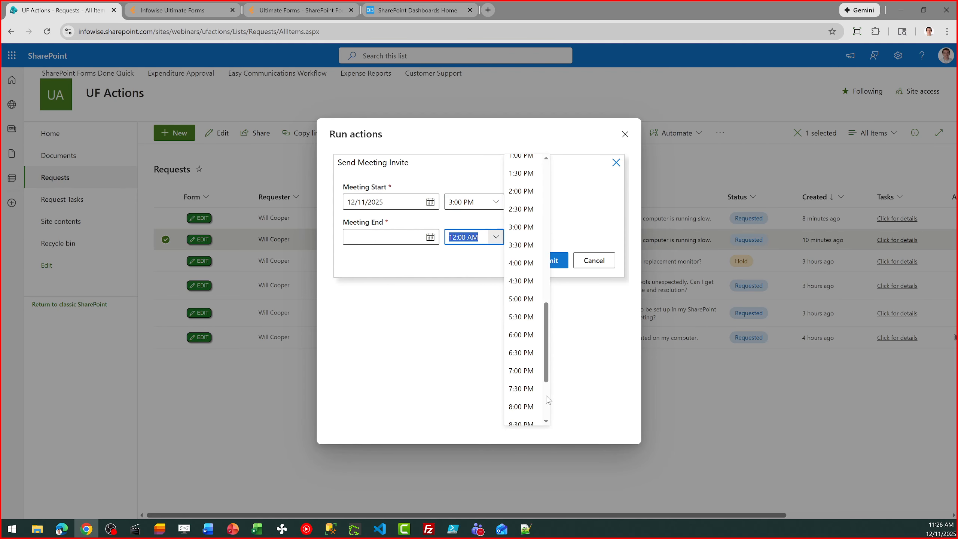
click(431, 237)
click(412, 299)
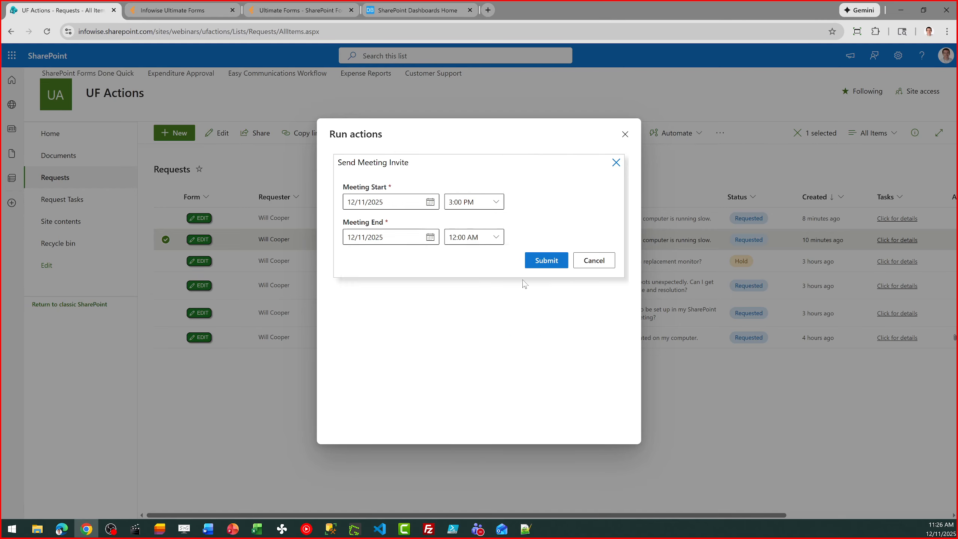
click(554, 263)
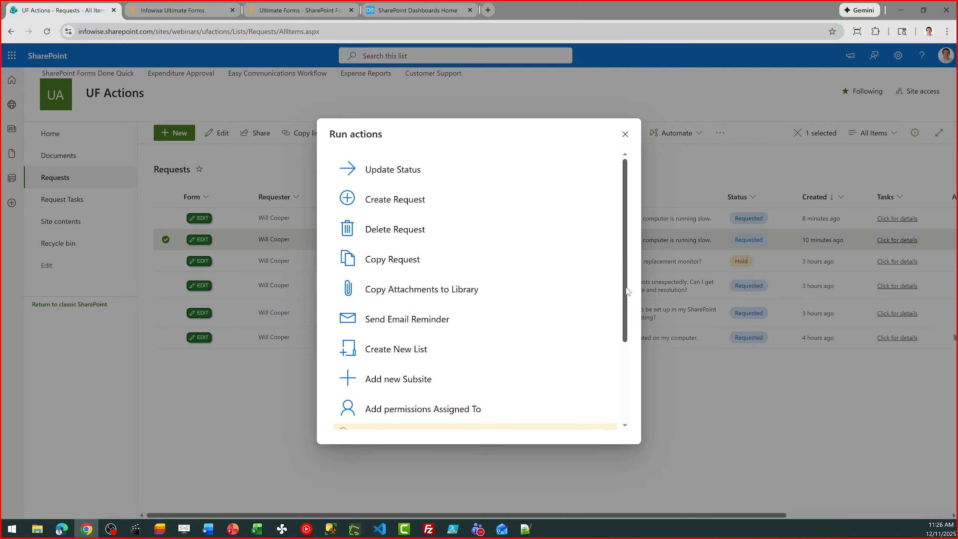
drag(622, 295, 621, 407)
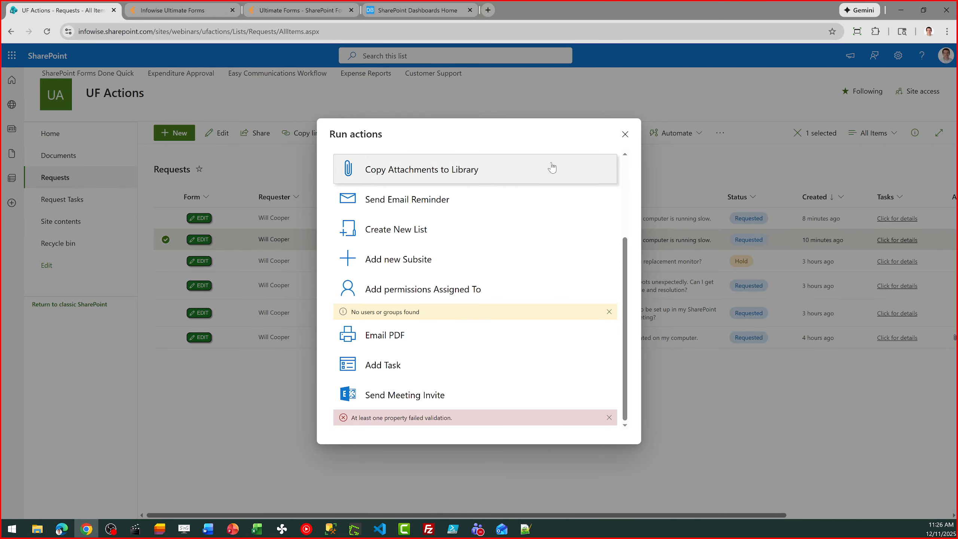
Close Run actions, then start a new Requests action in Ultimate Forms and list all action types.
click(625, 134)
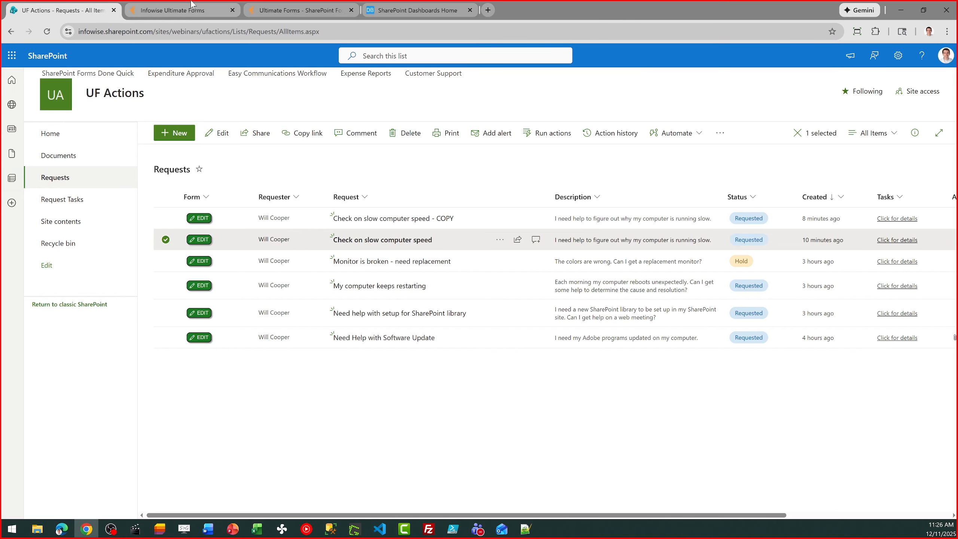
click(173, 10)
click(281, 11)
click(206, 6)
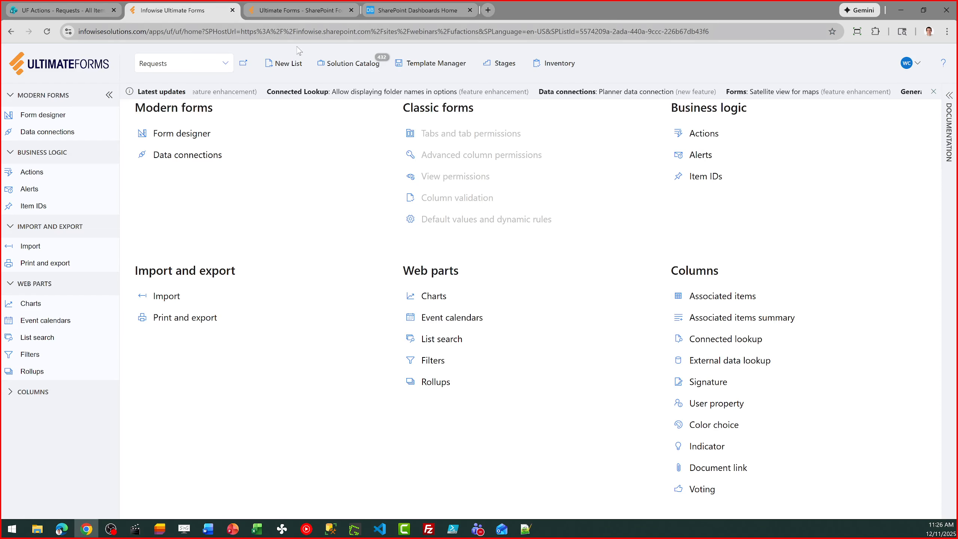
click(698, 136)
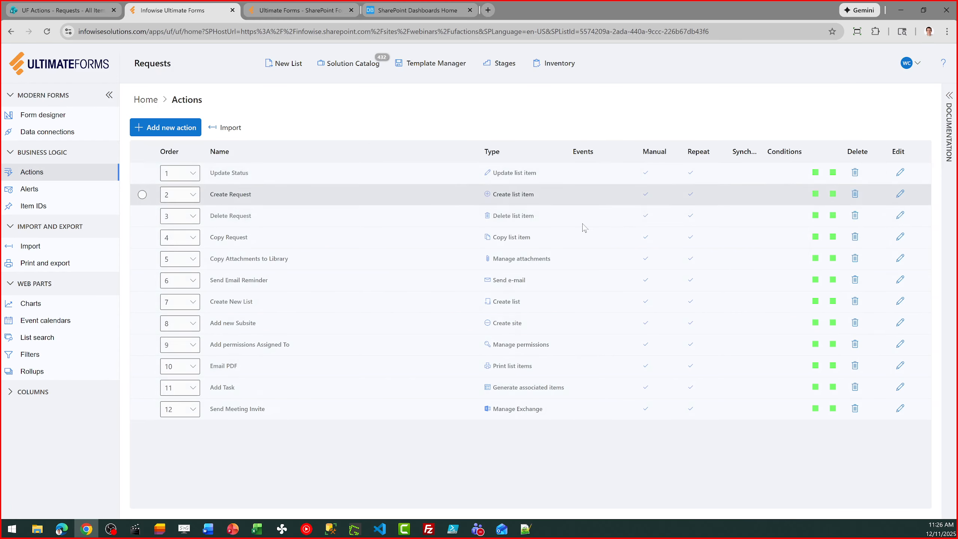
click(164, 127)
click(540, 127)
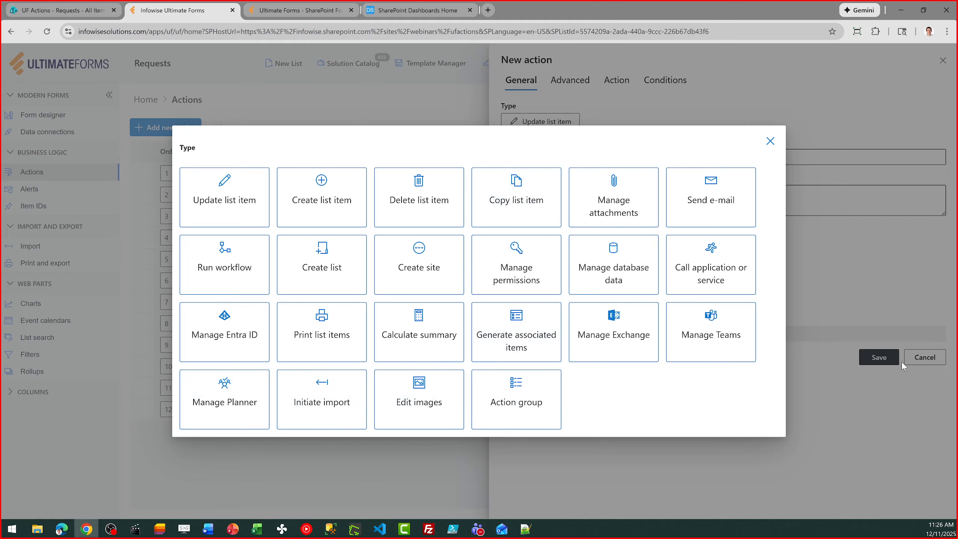
Cancel the new action and edit Add new Subsite with Log results enabled, then view its site settings.
click(770, 141)
click(928, 357)
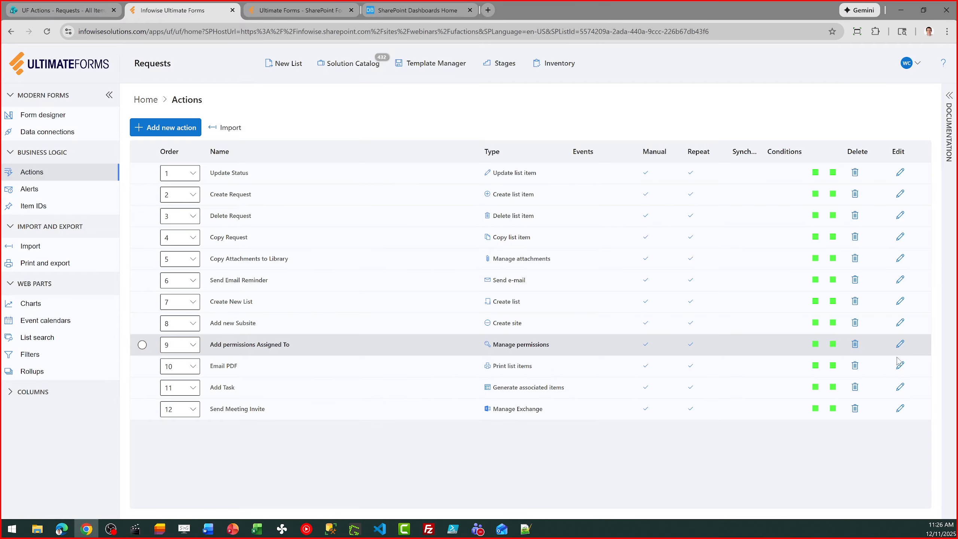
click(900, 326)
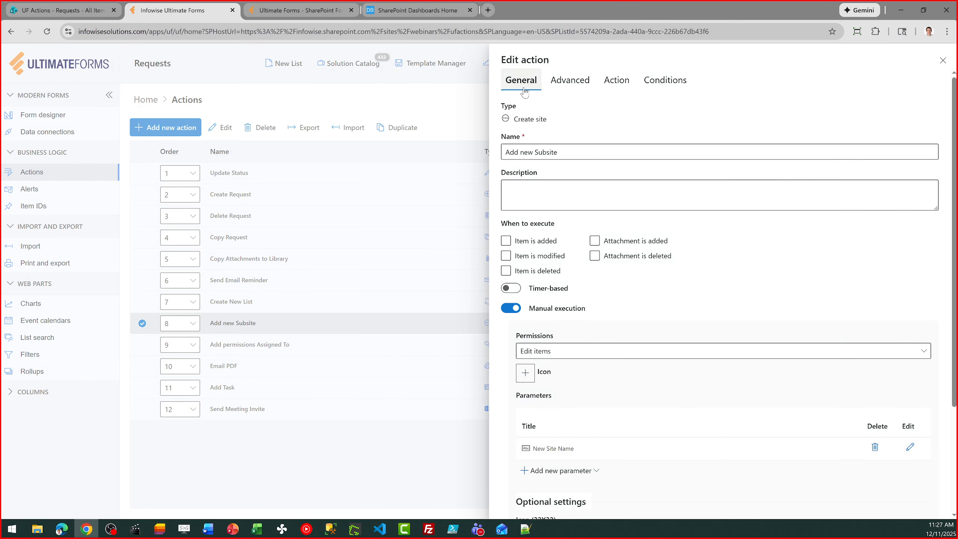
click(558, 85)
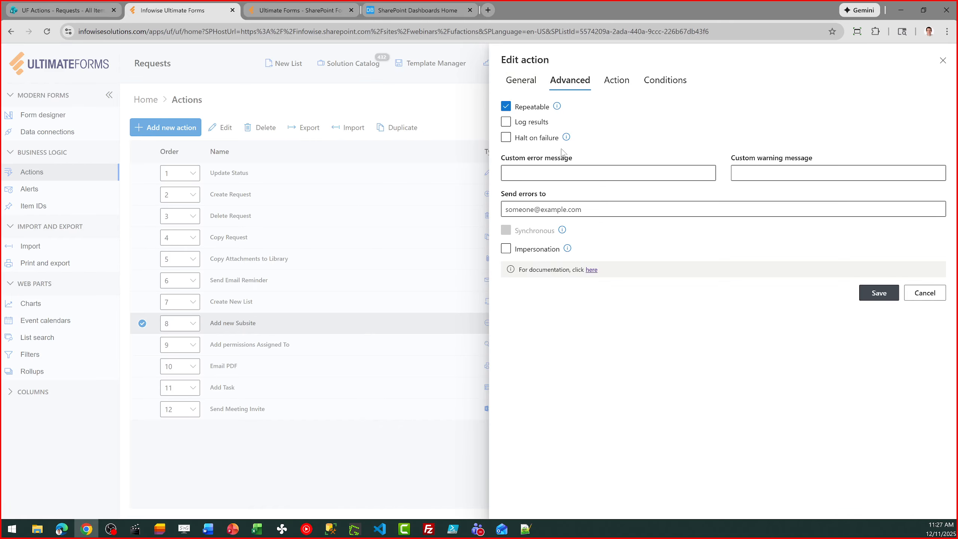
click(506, 123)
click(506, 124)
click(617, 86)
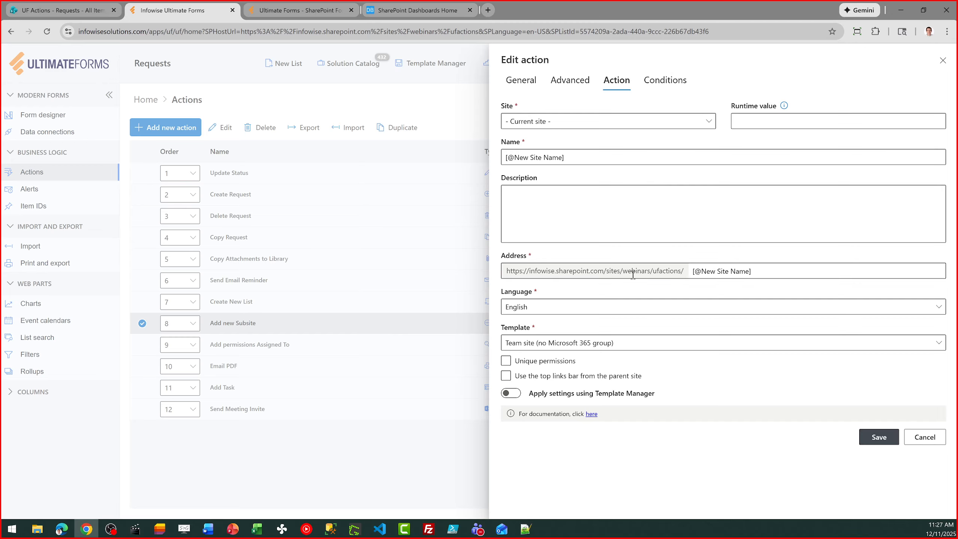
click(638, 343)
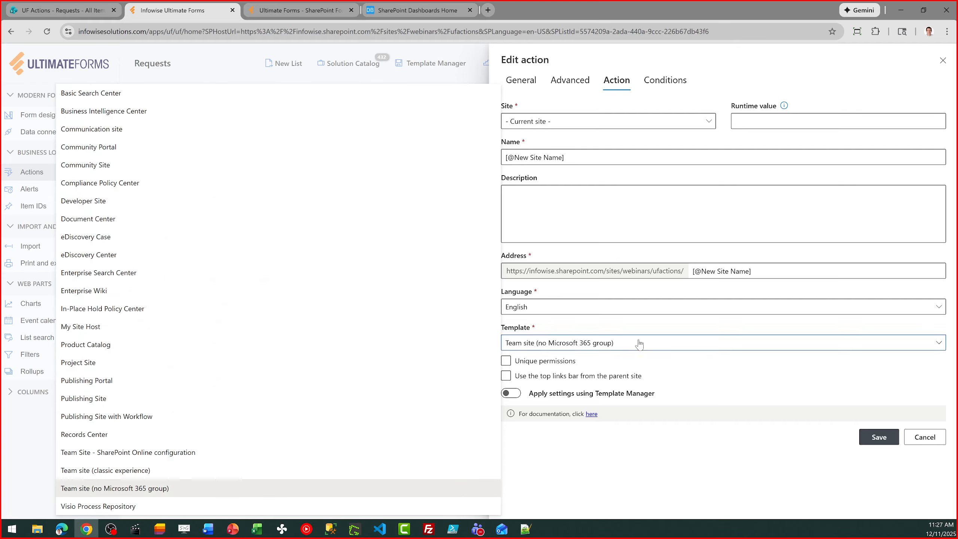
click(638, 343)
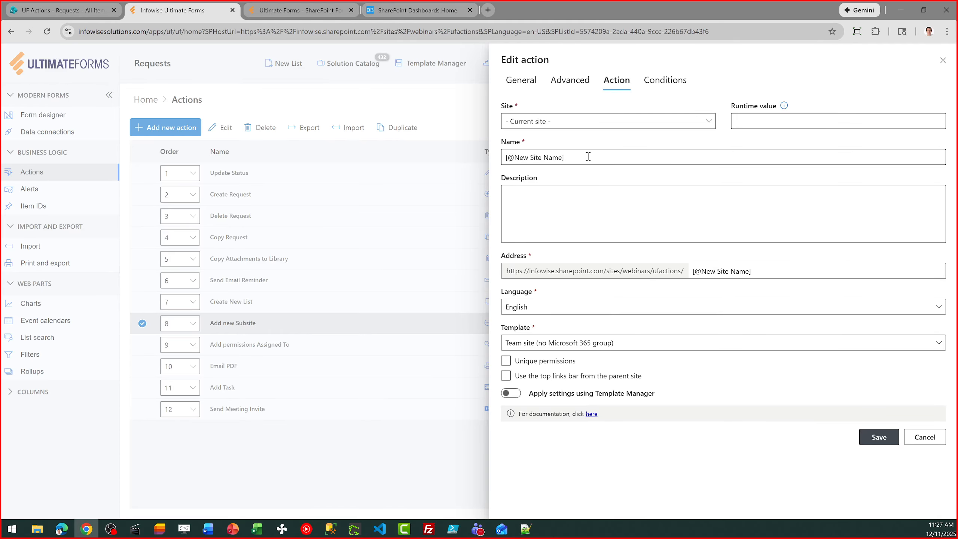
click(620, 364)
Add a condition to Add new Subsite: Status = Complete.
click(677, 86)
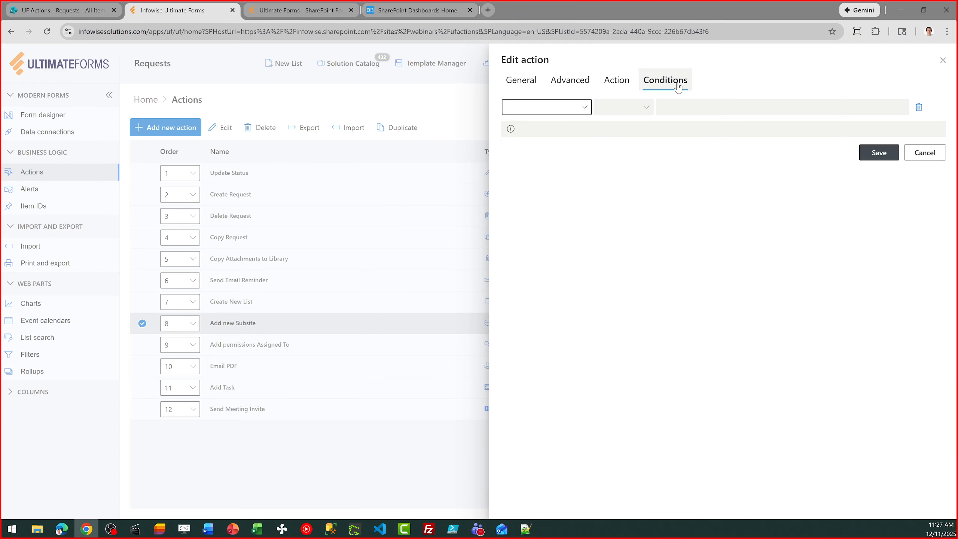
click(584, 110)
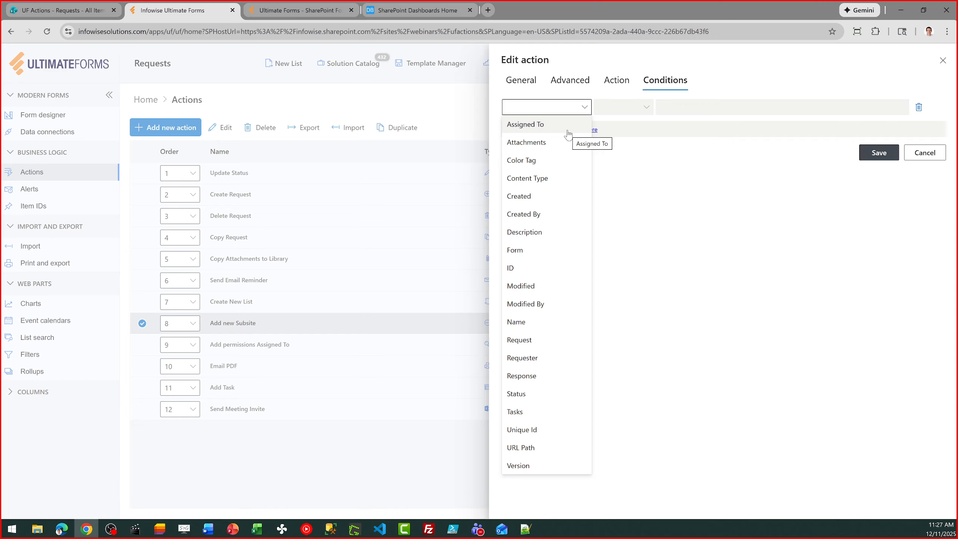
click(539, 393)
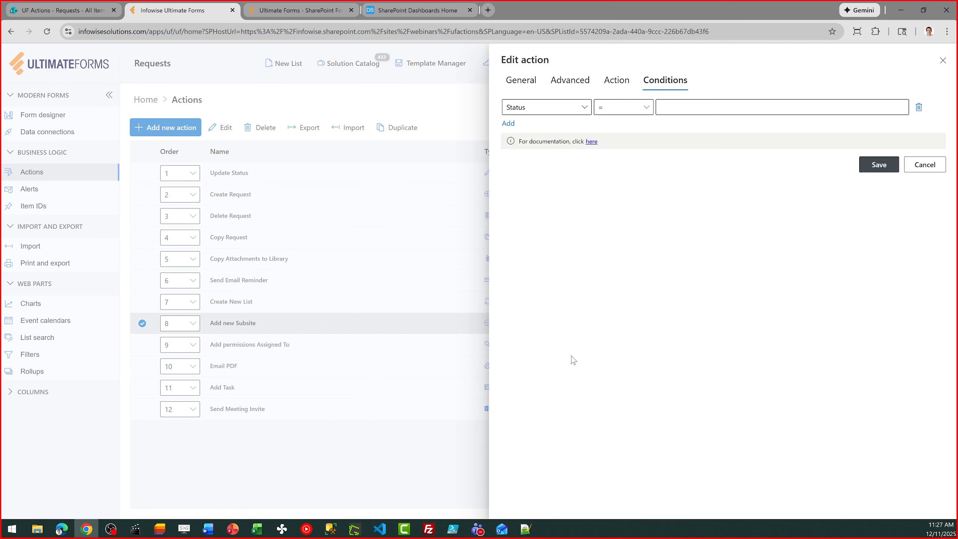
click(647, 107)
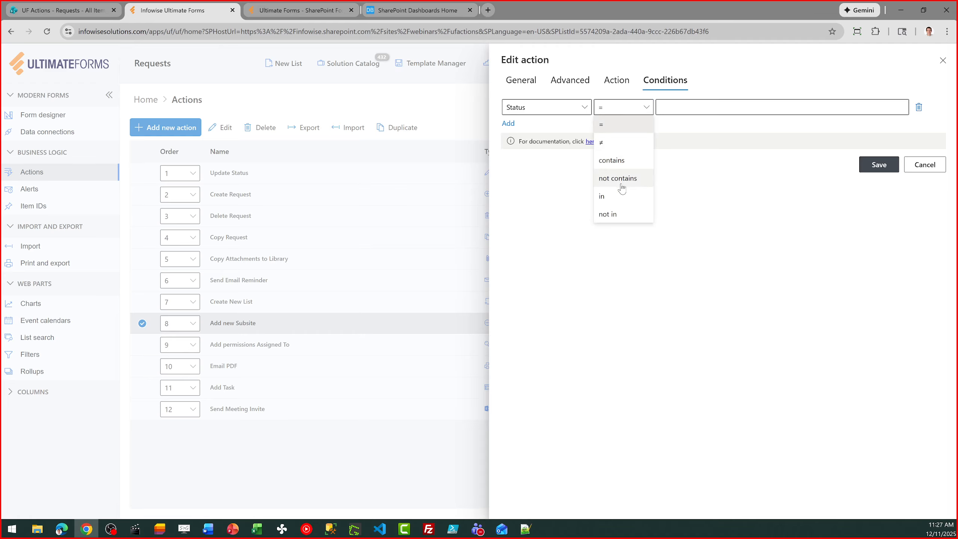
click(628, 124)
click(706, 108)
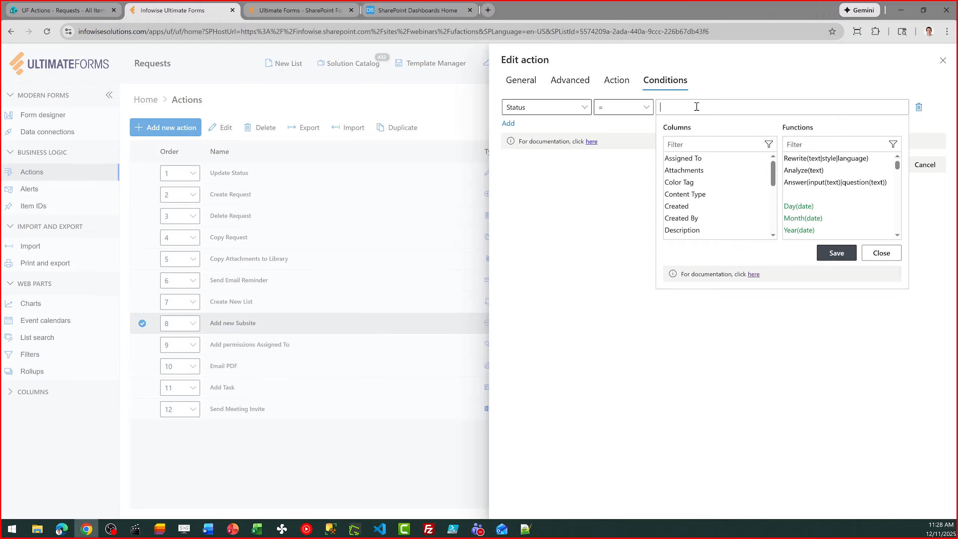
text(Complete)
click(841, 256)
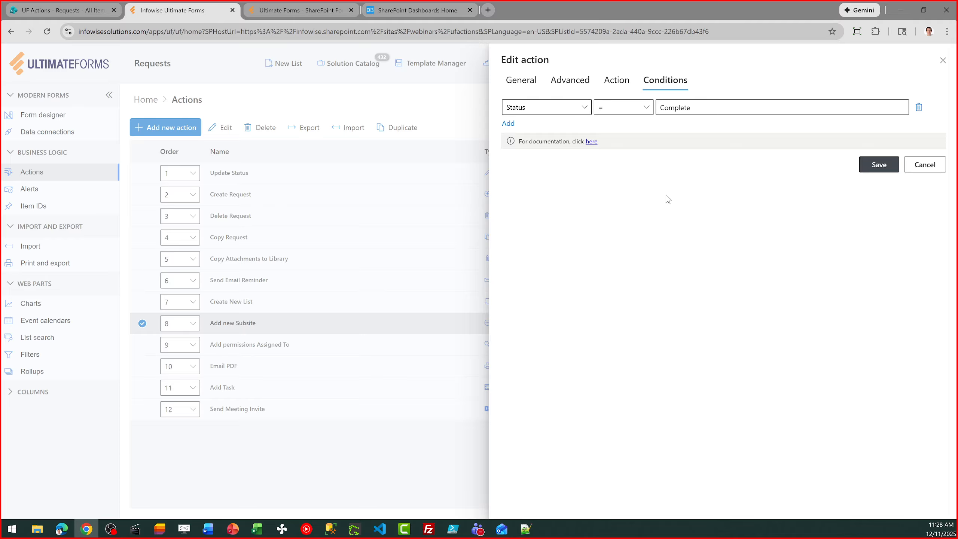
click(587, 111)
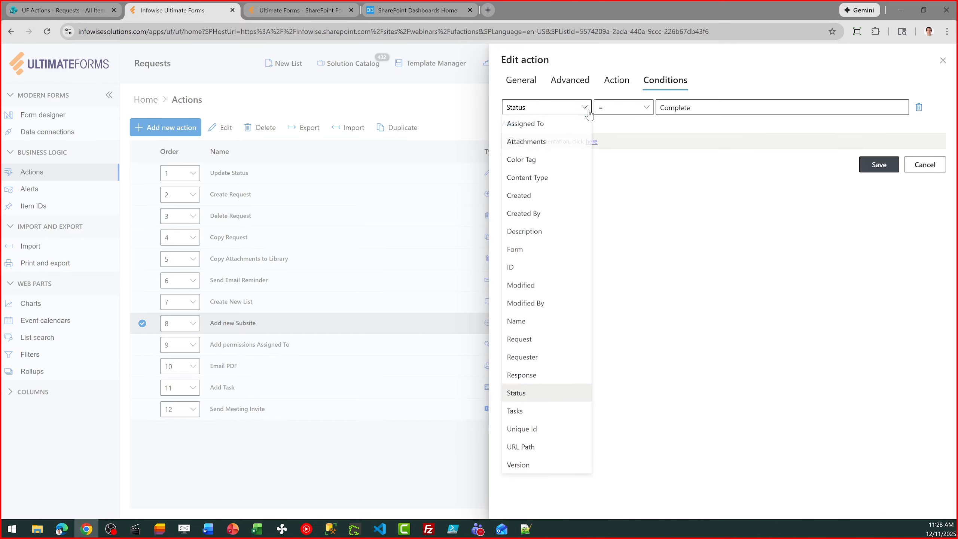
click(759, 212)
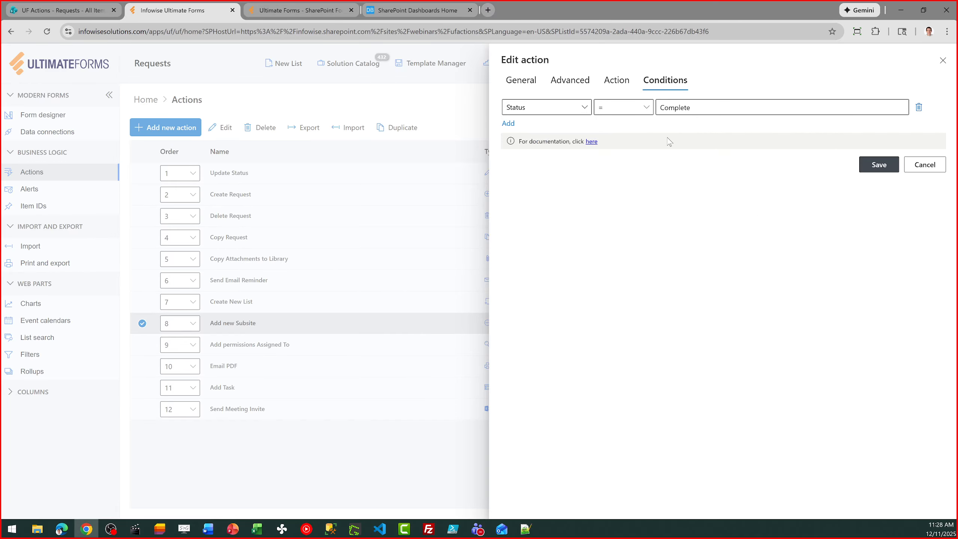
Cancel the Add new Subsite edits from the General tab without saving.
click(531, 84)
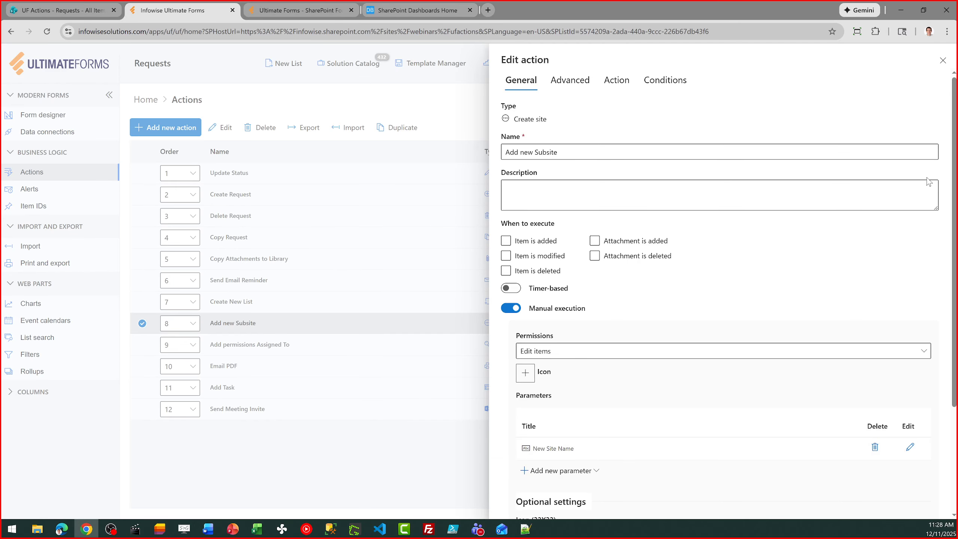
scroll(951, 174, down, 4)
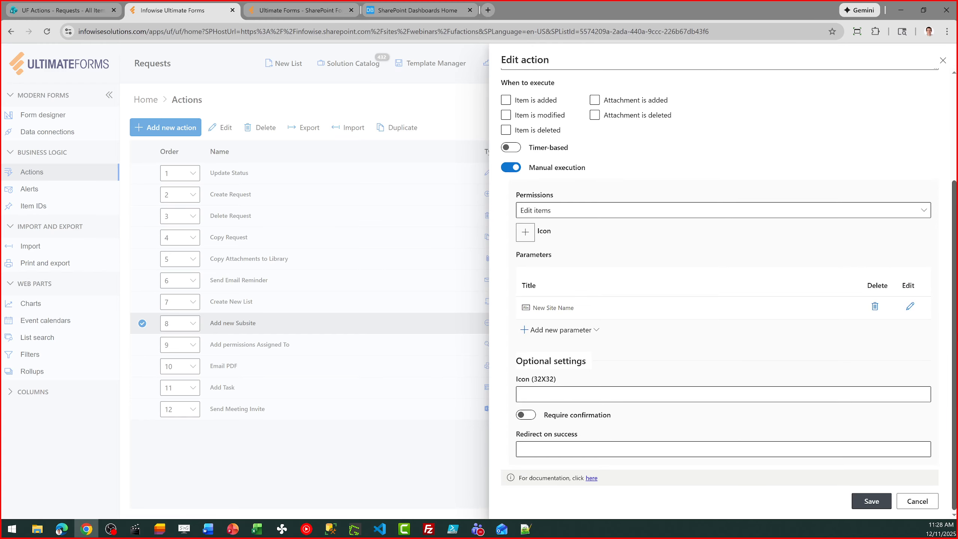
click(916, 502)
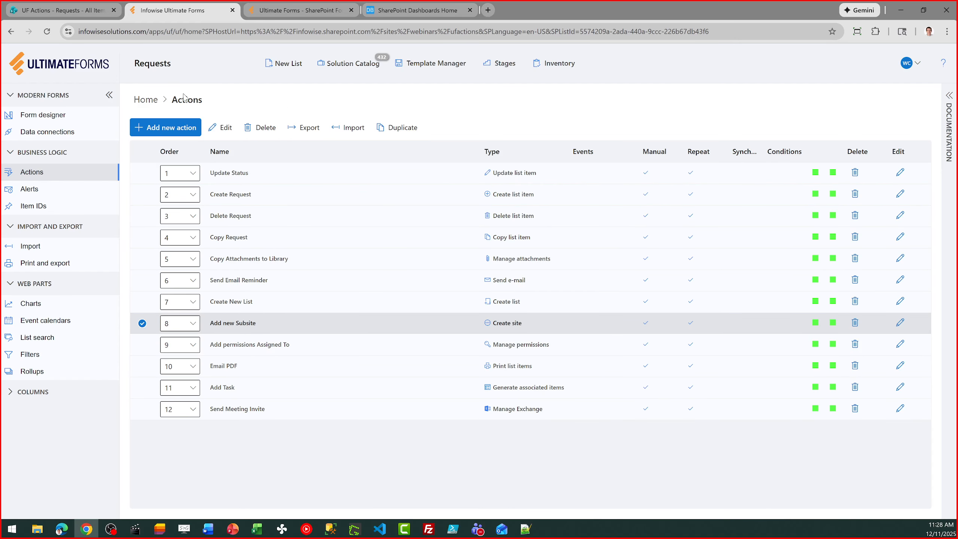
Open the Request PDF template from Print and export and browse its available columns.
click(146, 99)
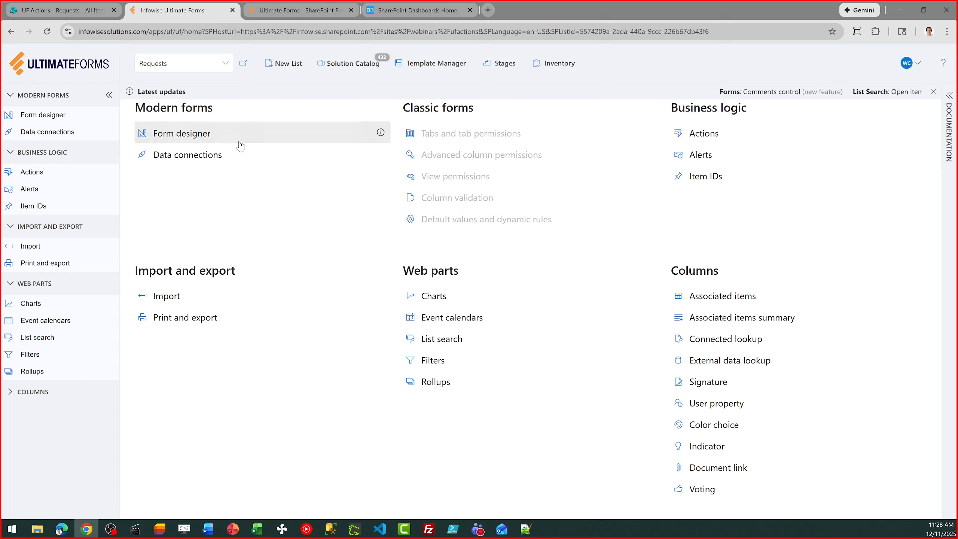
click(184, 317)
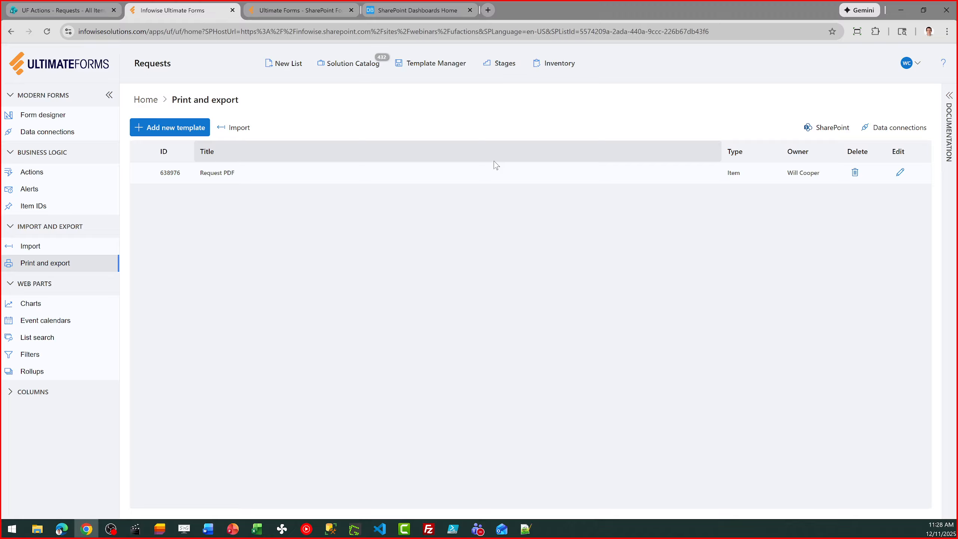
click(900, 172)
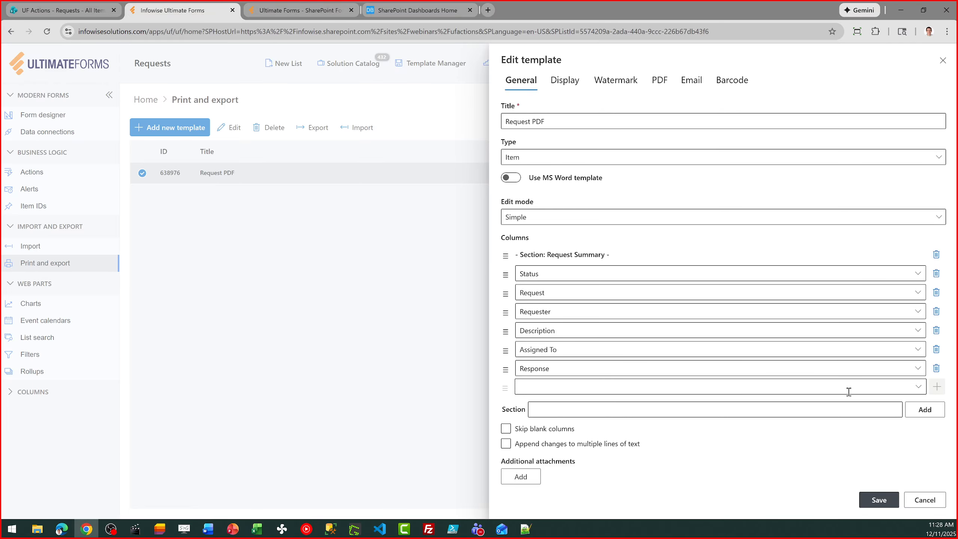
right_click(904, 384)
click(919, 389)
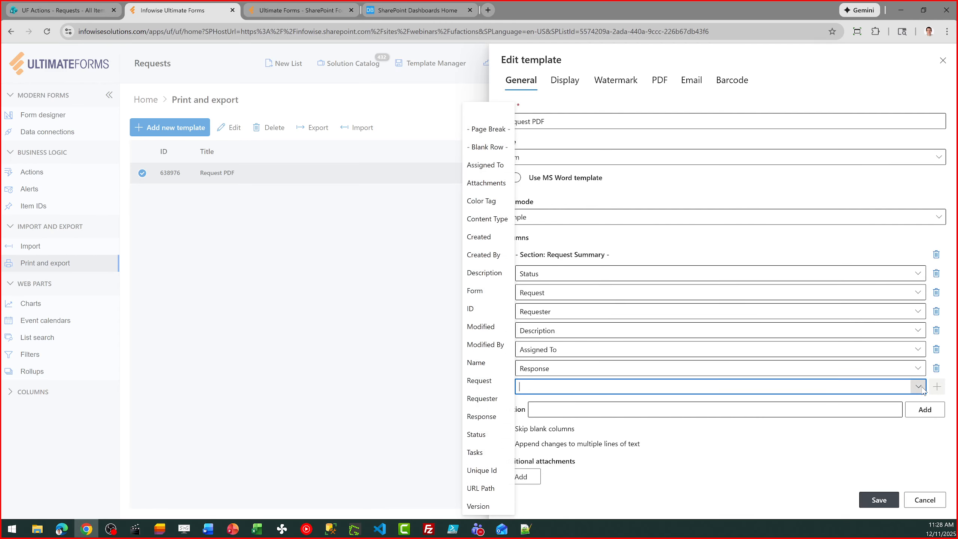
click(919, 388)
Review the template's Display and PDF settings, cancel, and return to Ultimate Forms home.
click(568, 81)
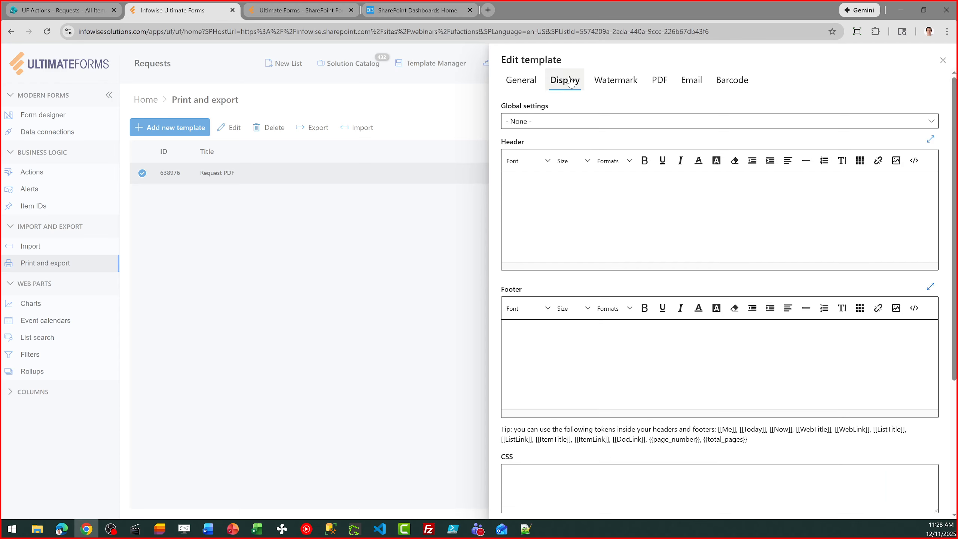
click(658, 81)
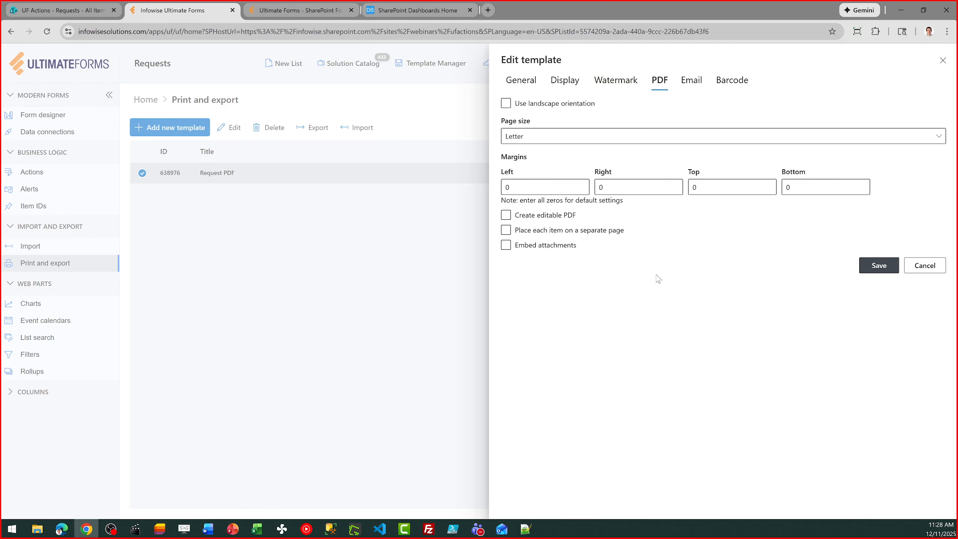
click(922, 266)
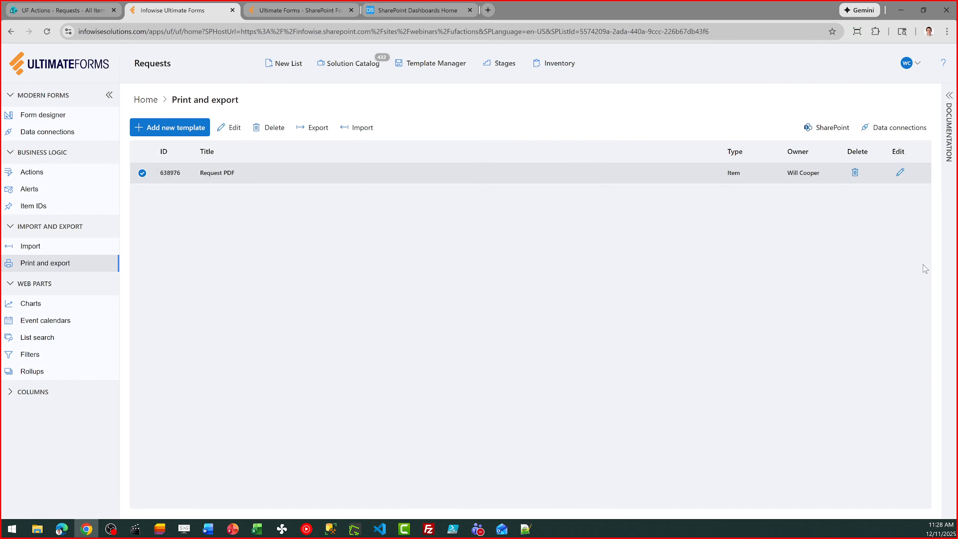
click(145, 100)
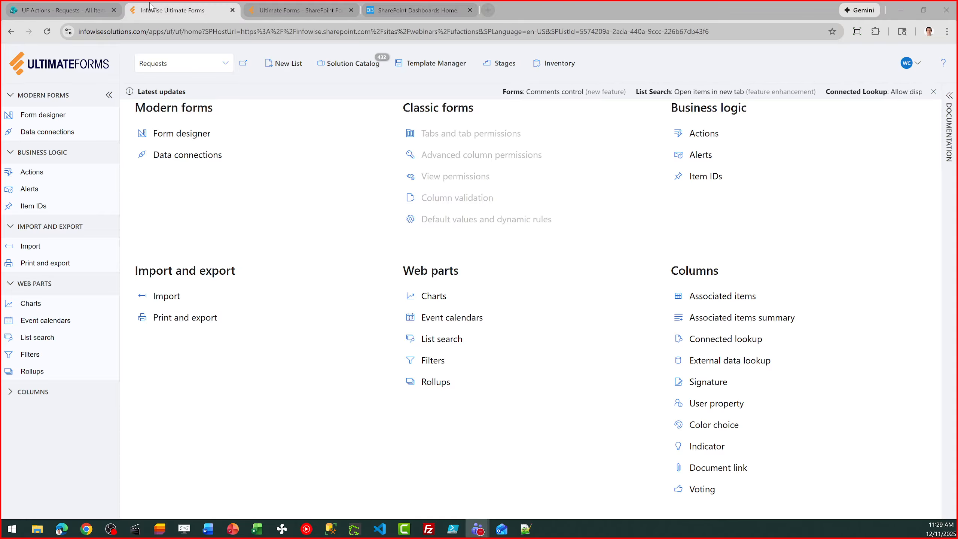
Review the request's Action history with Detailed log on and Update Status expanded, then close it.
click(62, 11)
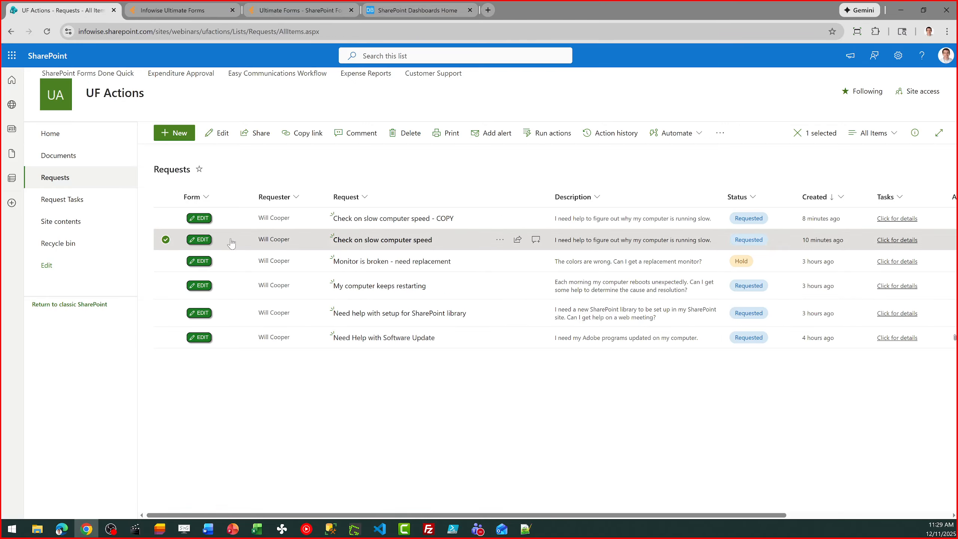
click(620, 135)
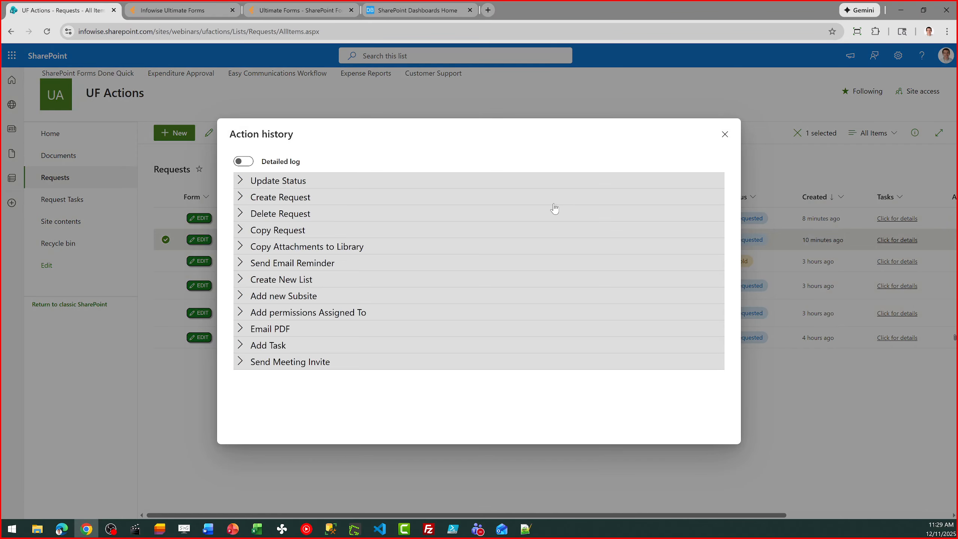
click(245, 161)
click(241, 181)
click(724, 135)
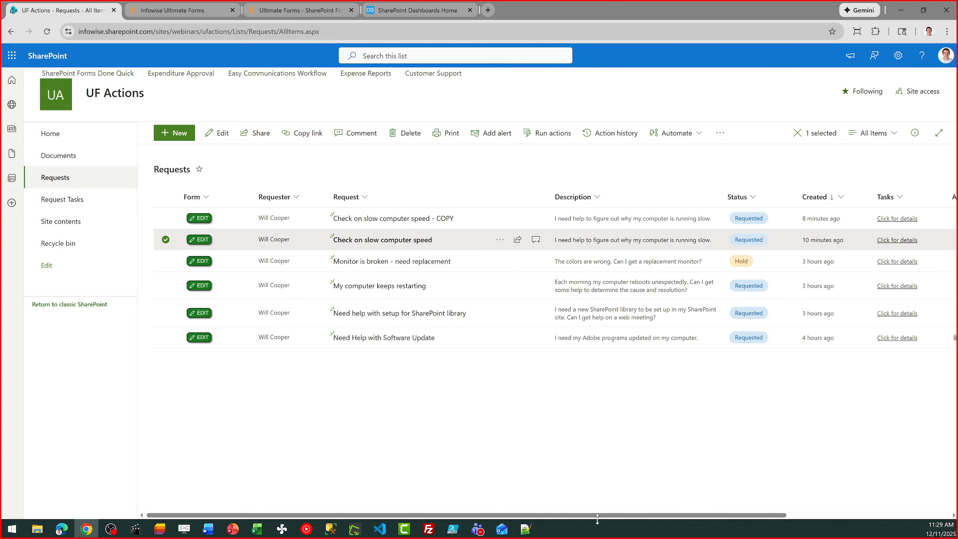
Cycle through File Explorer, Word and Teams, then open Ultimate Forms Design for Requests.
key(alt+Tab)
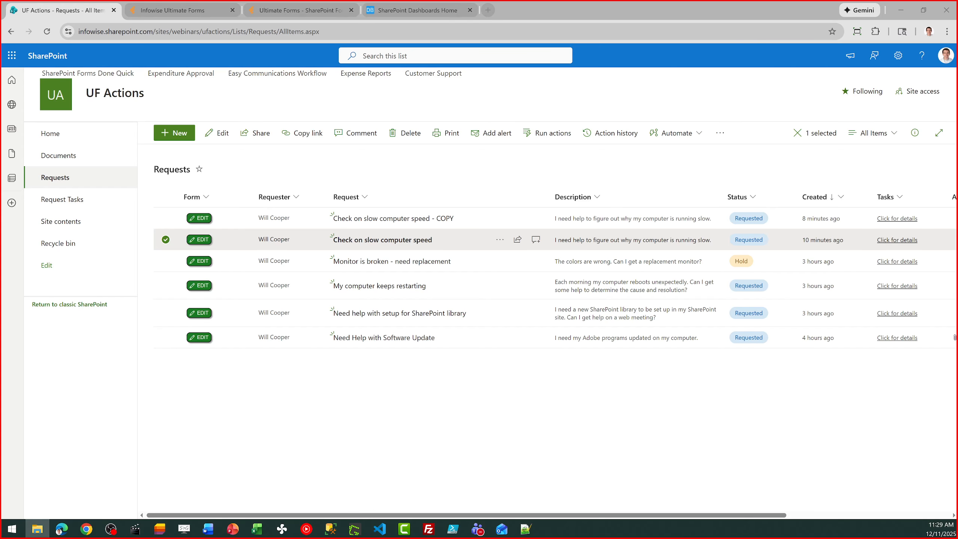
key(alt+Tab)
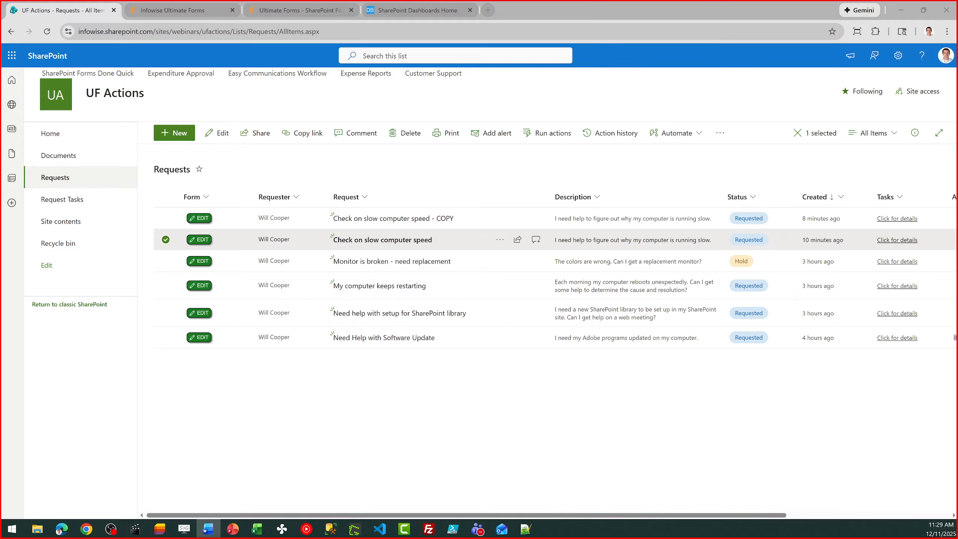
key(alt+Tab)
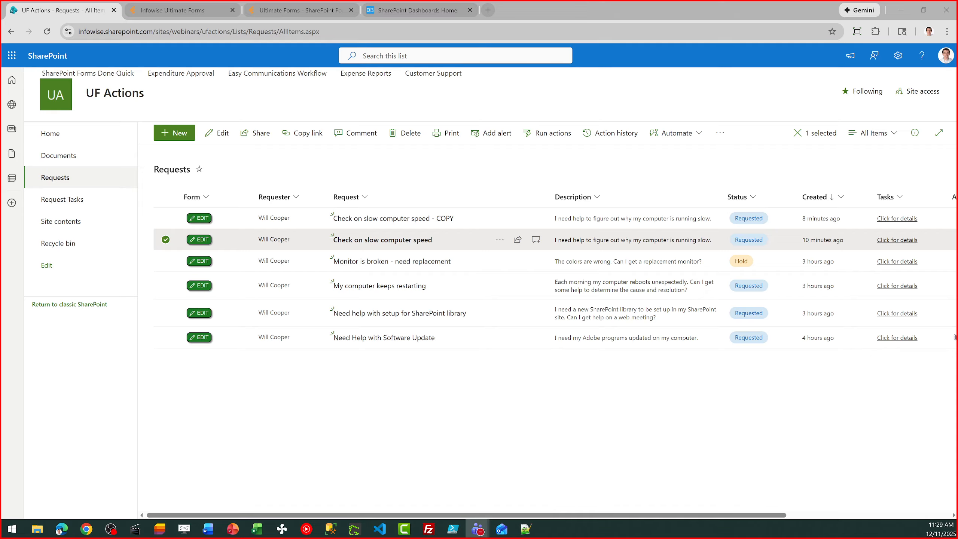
click(304, 421)
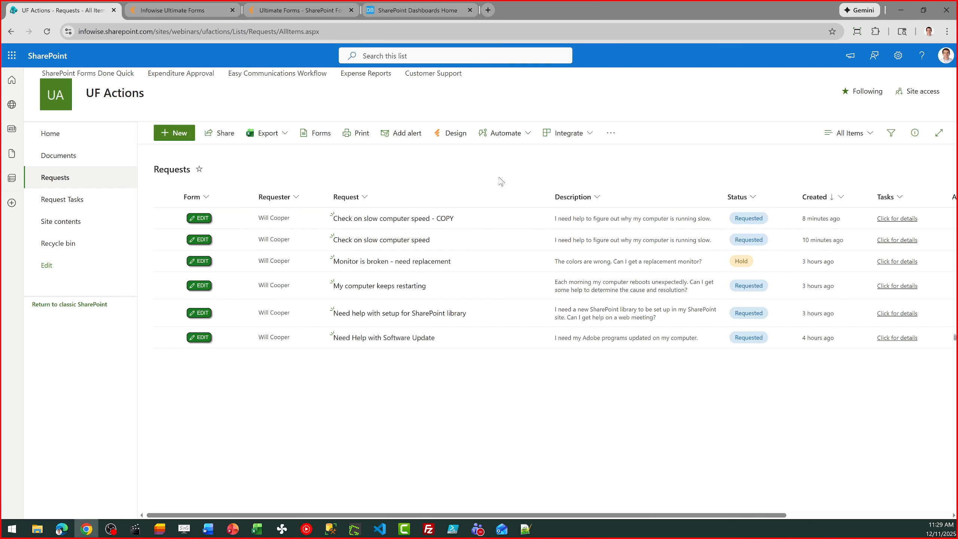
click(457, 142)
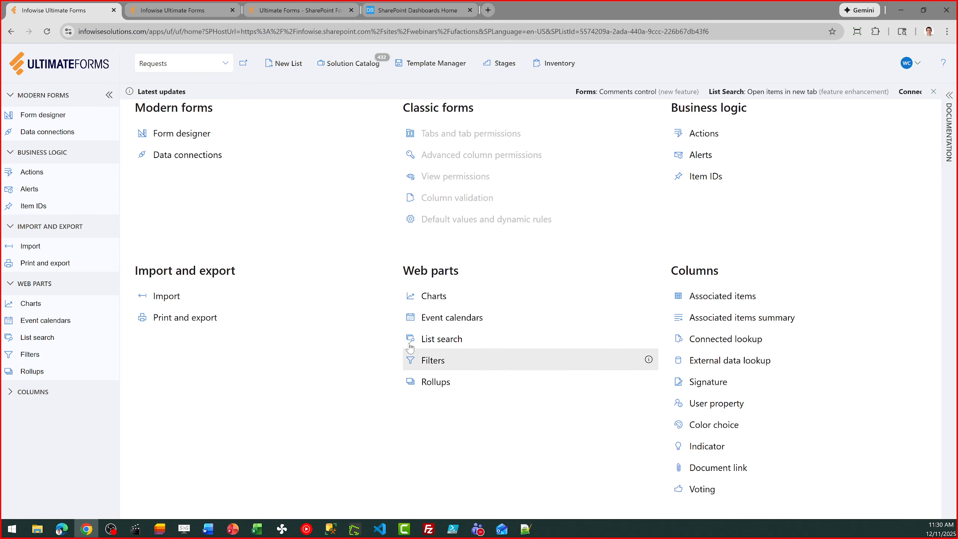
In the Requests form designer, select Requester and Status, then add and remove the Form column.
click(181, 135)
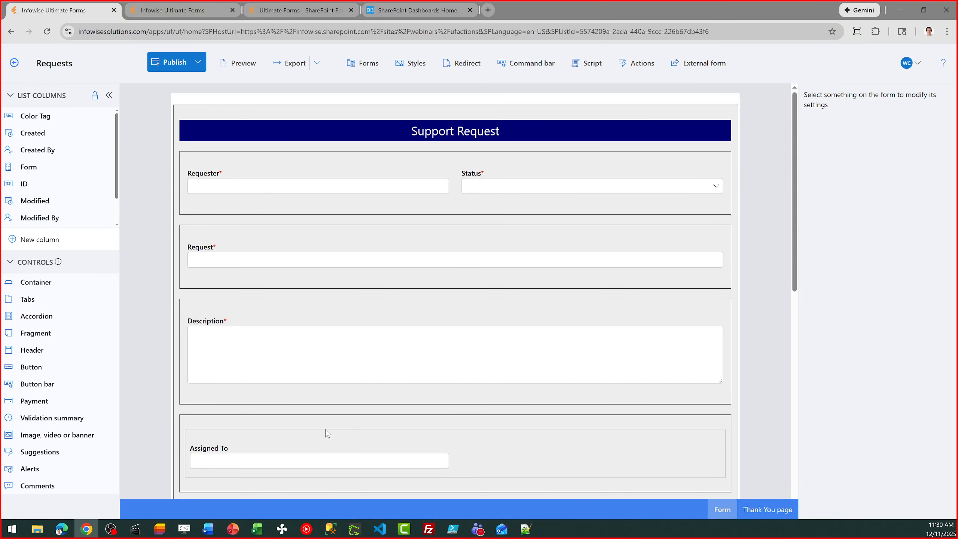
click(417, 189)
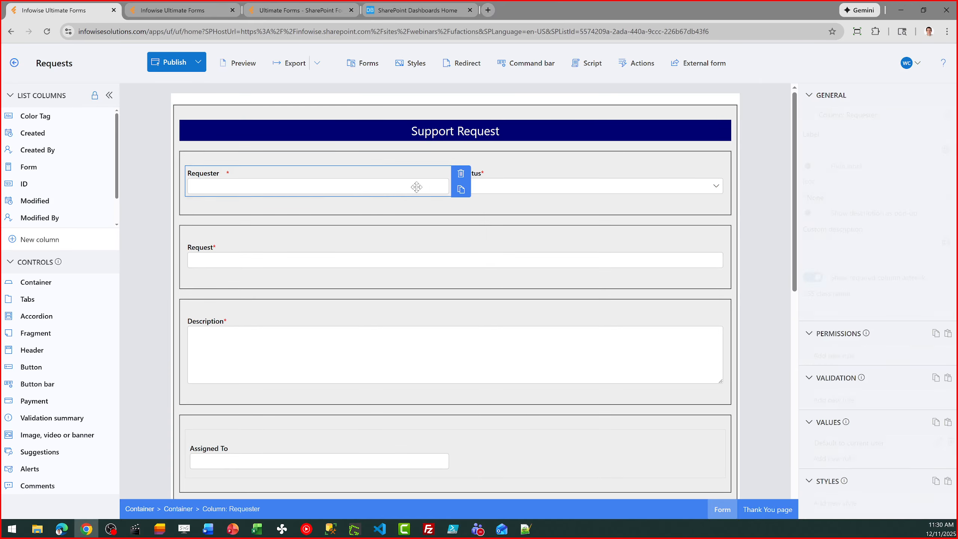
click(513, 182)
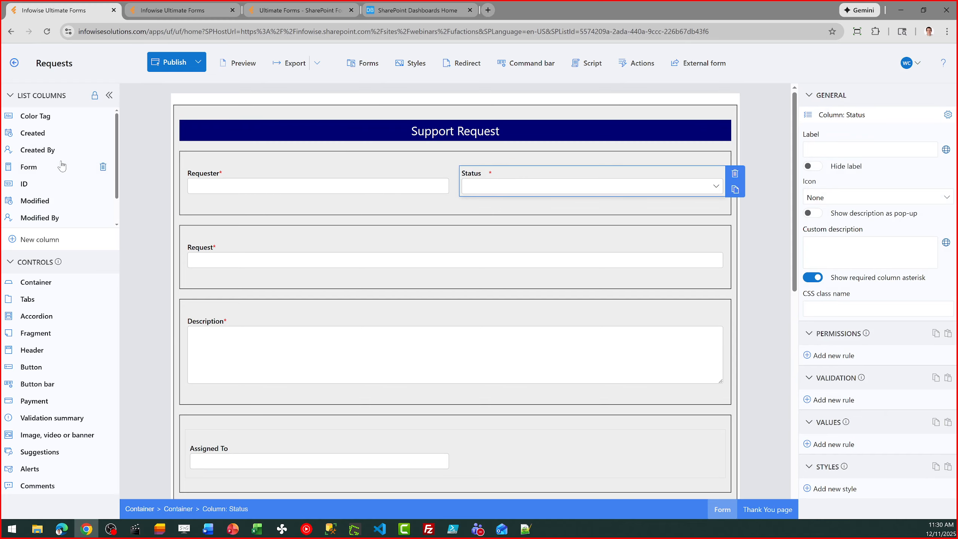
drag(44, 178, 226, 217)
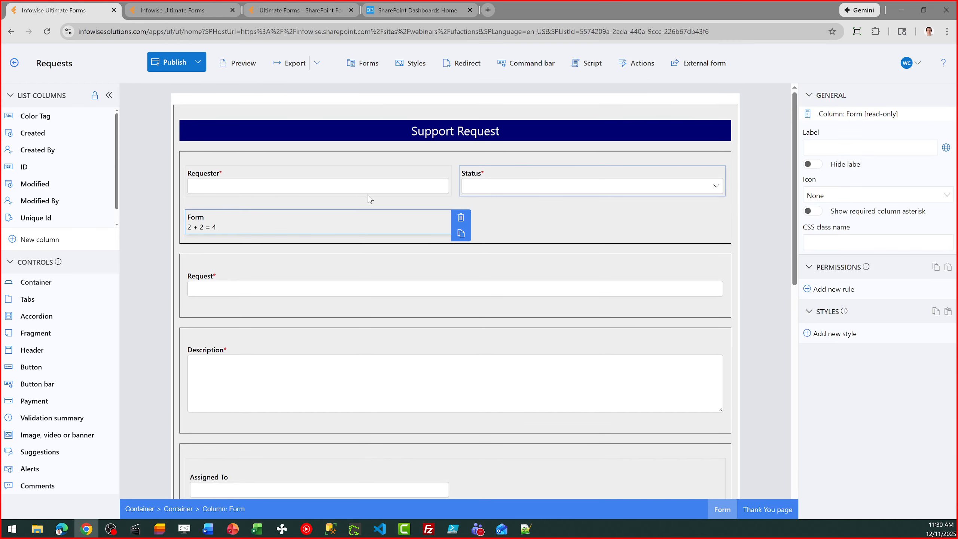
click(460, 217)
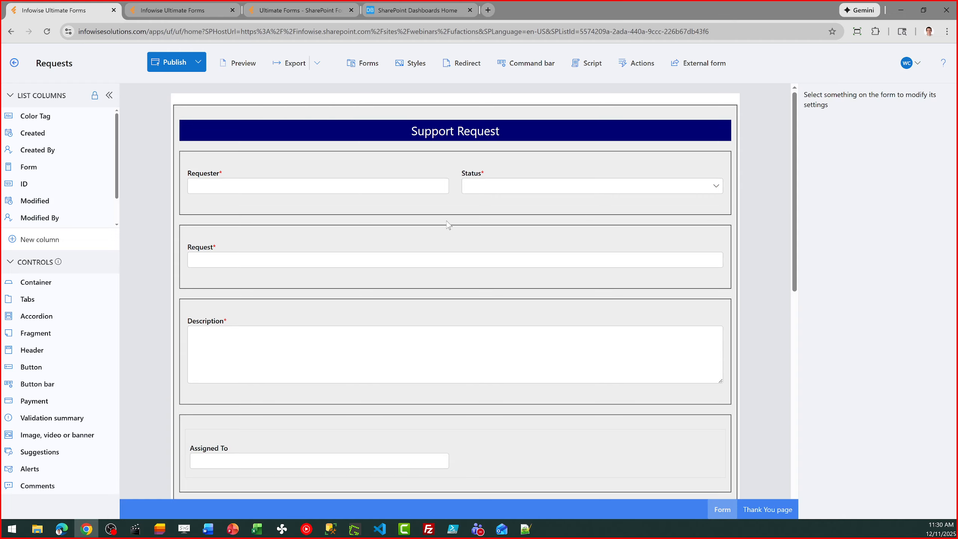
Inspect the Send Email Reminder button's settings, then go back to the Requests list.
click(334, 183)
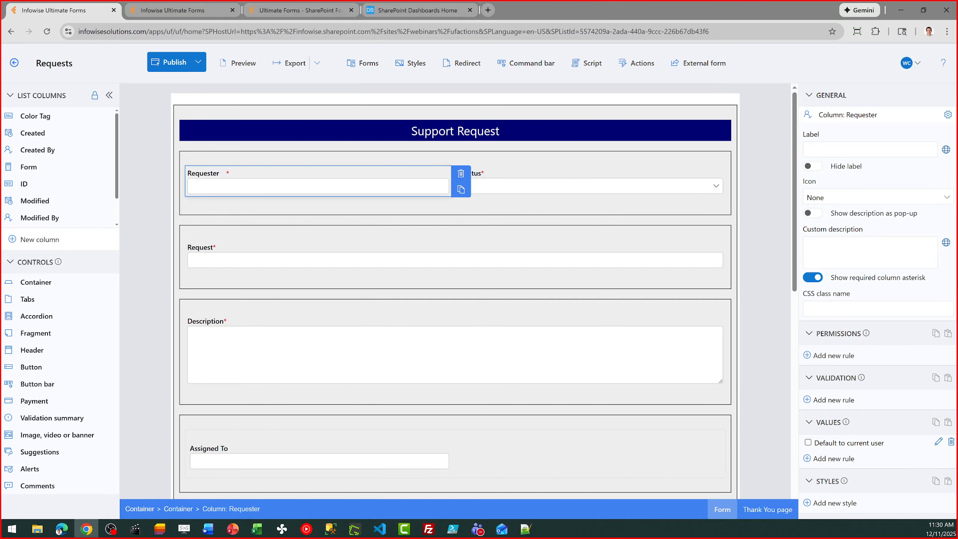
scroll(793, 218, down, 8)
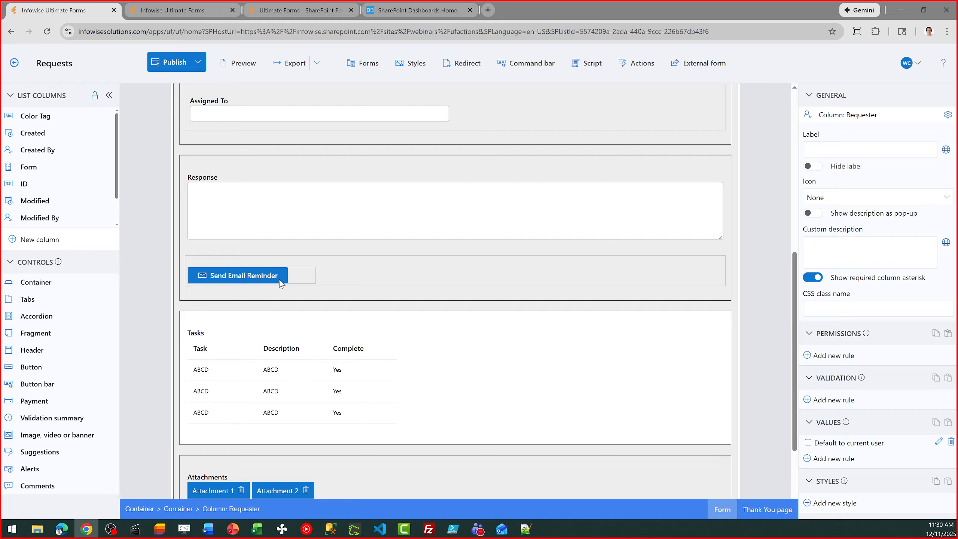
click(281, 282)
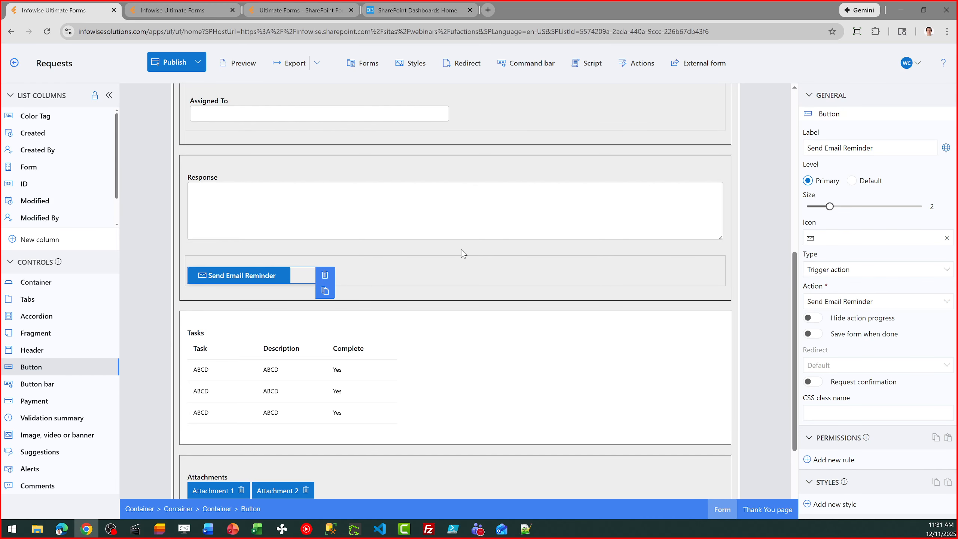
click(62, 66)
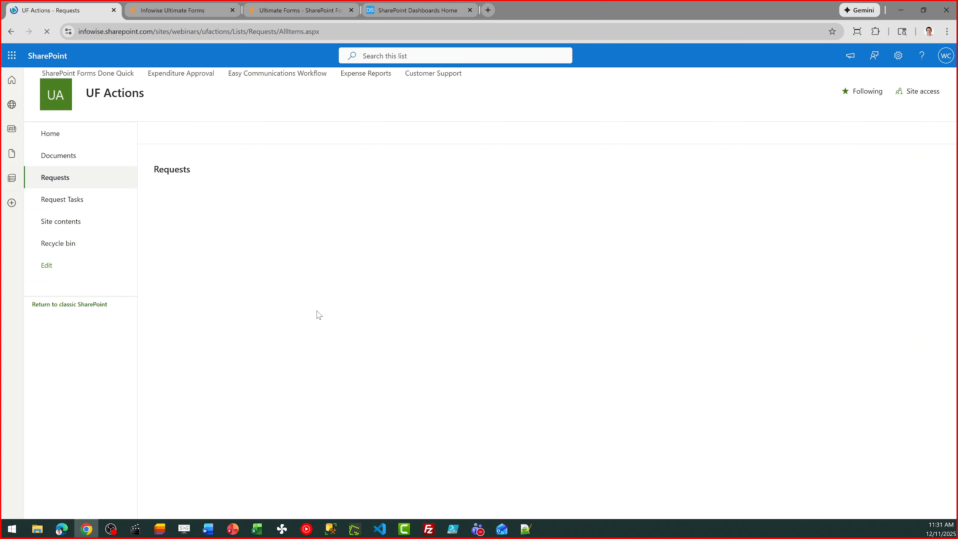
Run Send Email Reminder on 'Check on slow computer speed', then cancel its edit form.
click(205, 241)
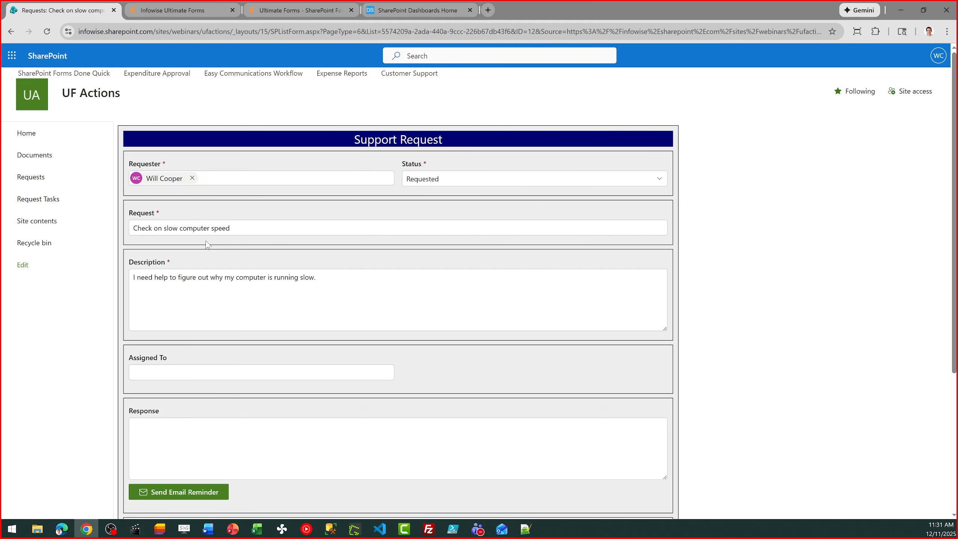
drag(955, 243, 955, 362)
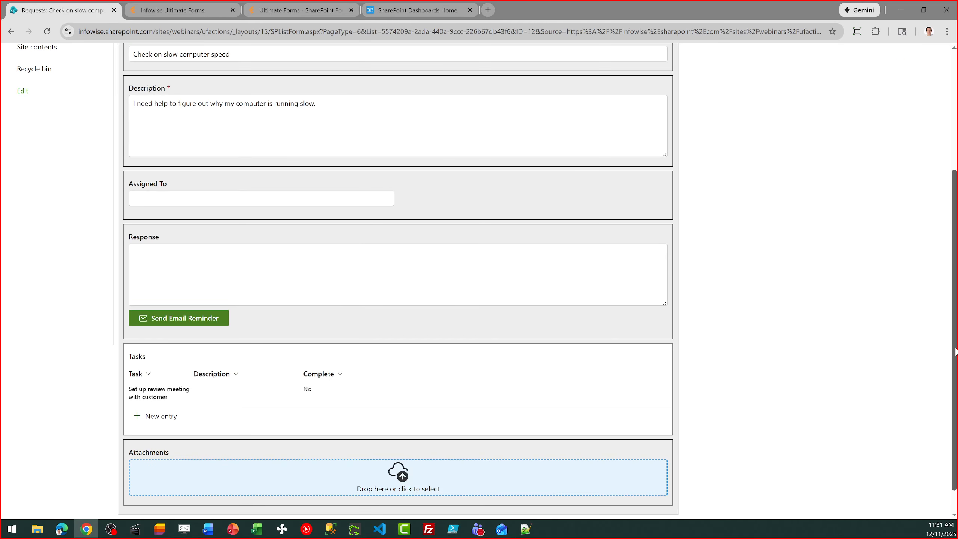
click(192, 315)
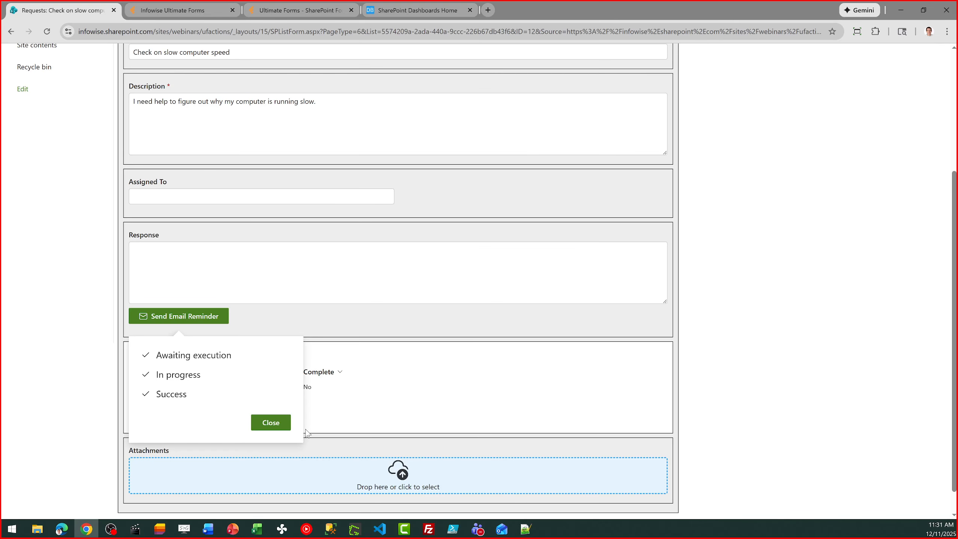
click(271, 421)
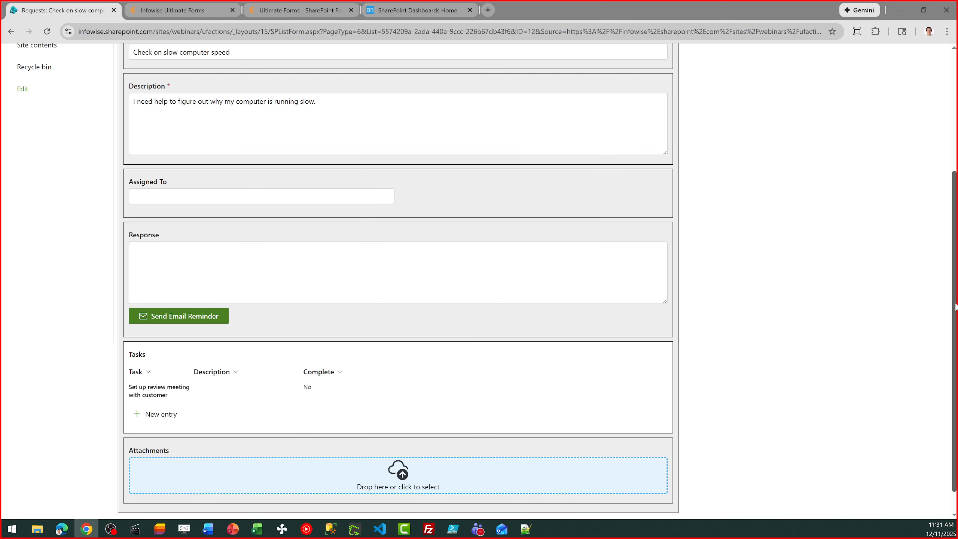
scroll(955, 307, down, 2)
click(664, 504)
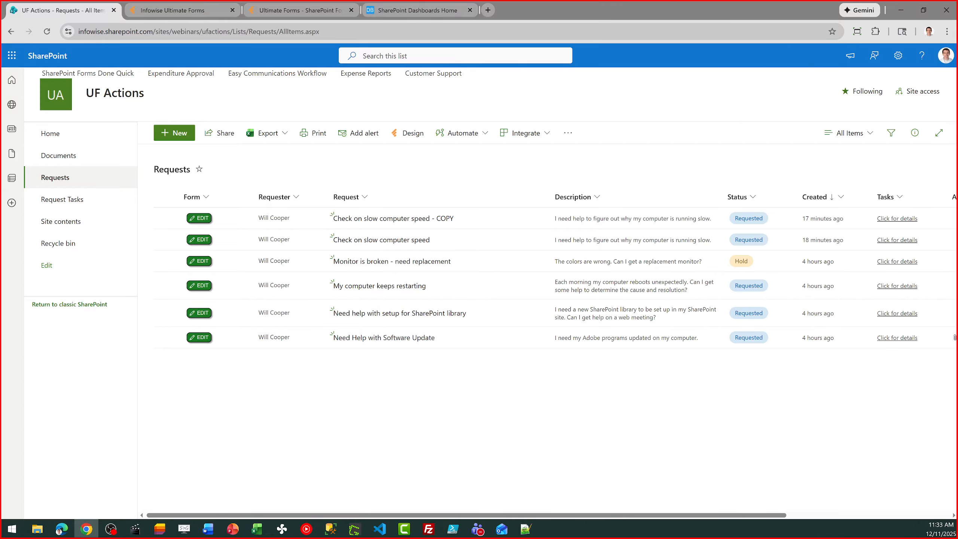
Switch to Teams once the Requests list has reloaded with all six requests.
click(477, 529)
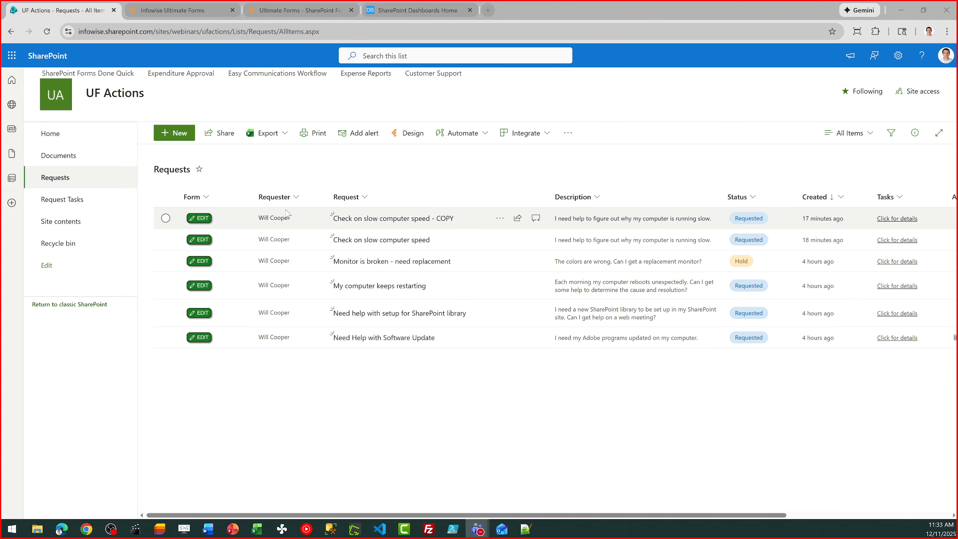
Visit the Ultimate Forms free-trial installer page, then return to the Requests app dashboard.
click(190, 10)
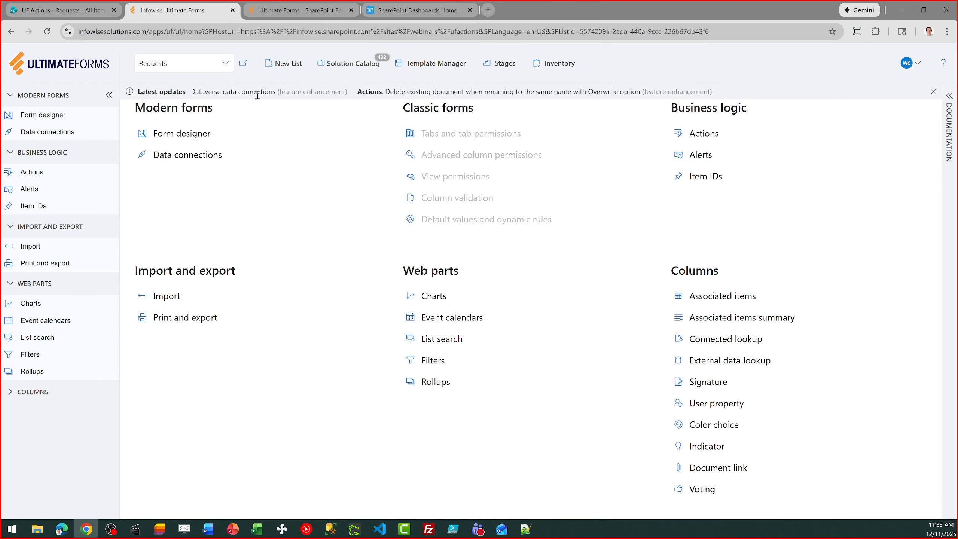
click(294, 8)
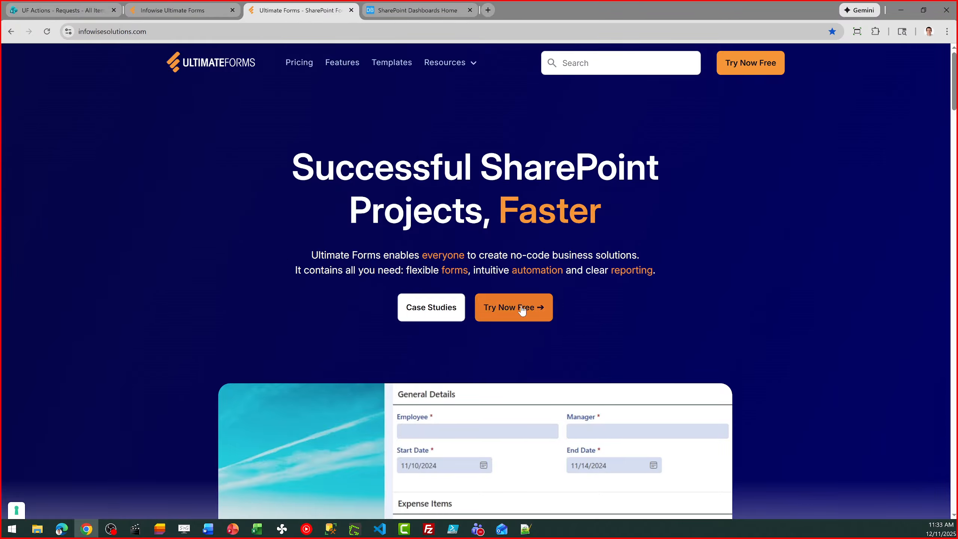
click(496, 309)
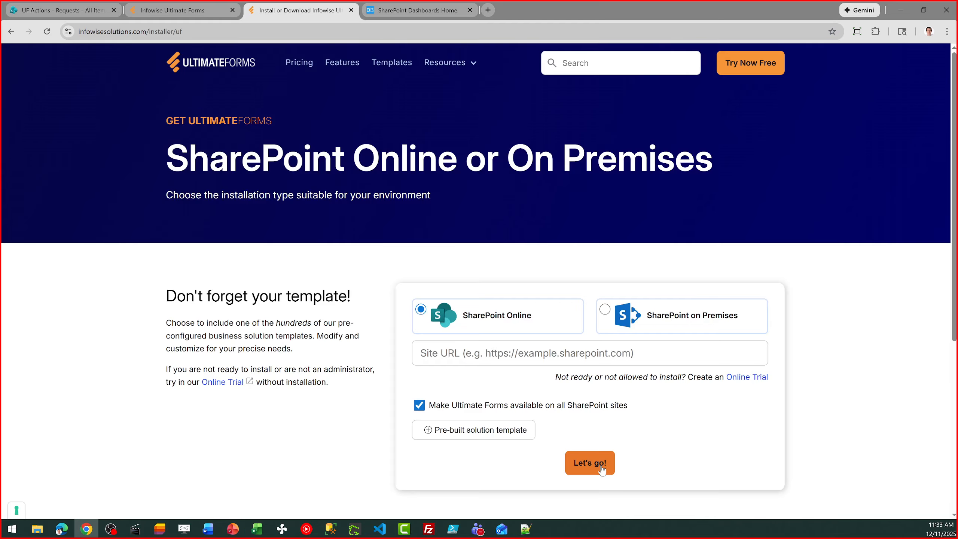
click(10, 32)
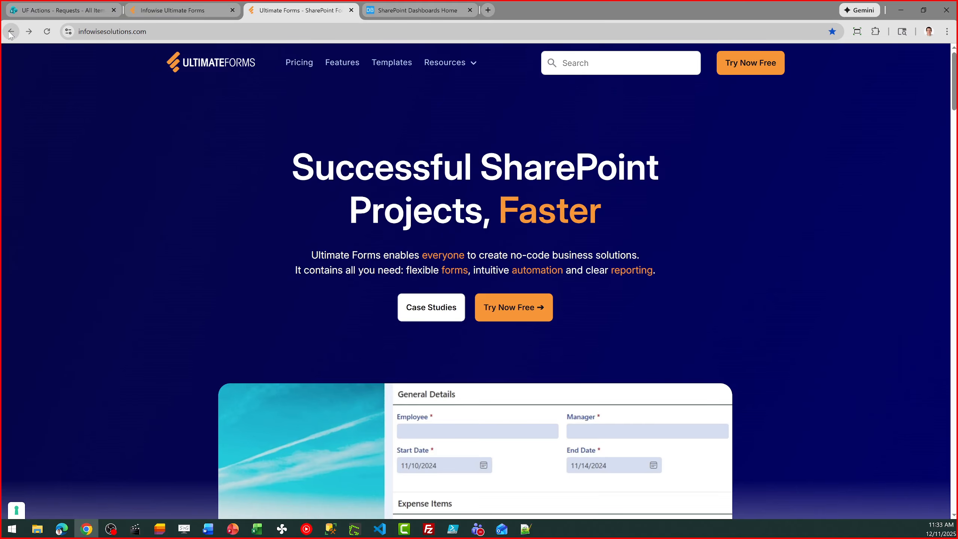
click(167, 11)
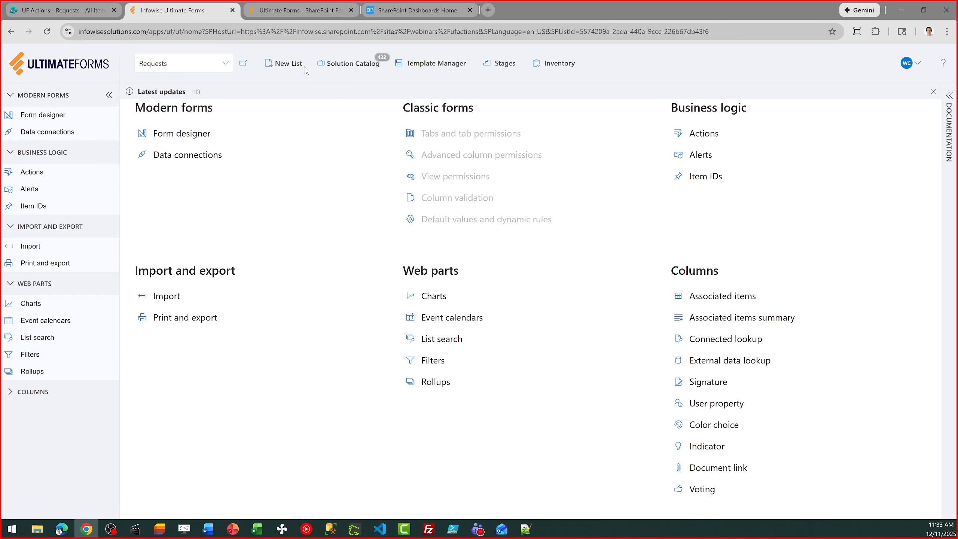
Preview the Order Form Solution under Infowise Webinars in the Solution Catalog, then return to Requests.
click(366, 64)
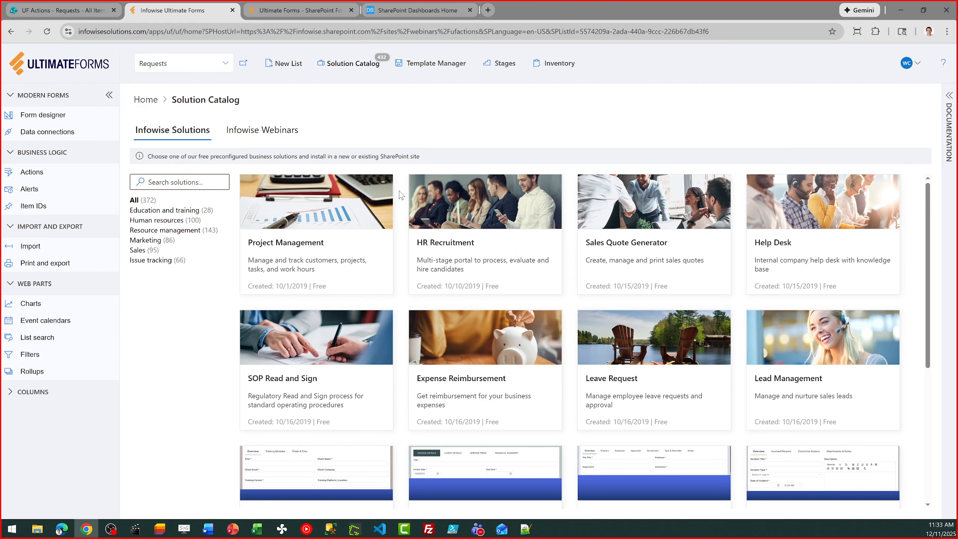
click(286, 130)
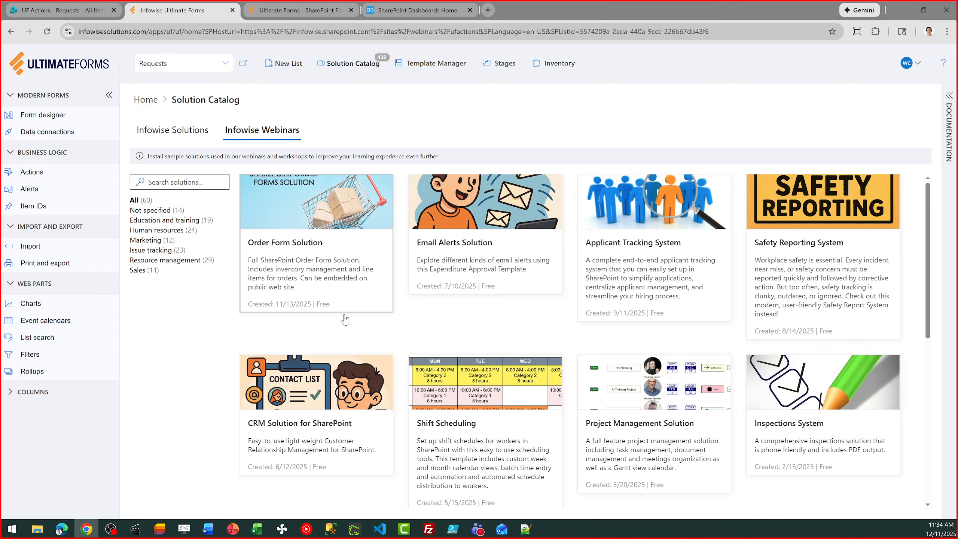
click(339, 254)
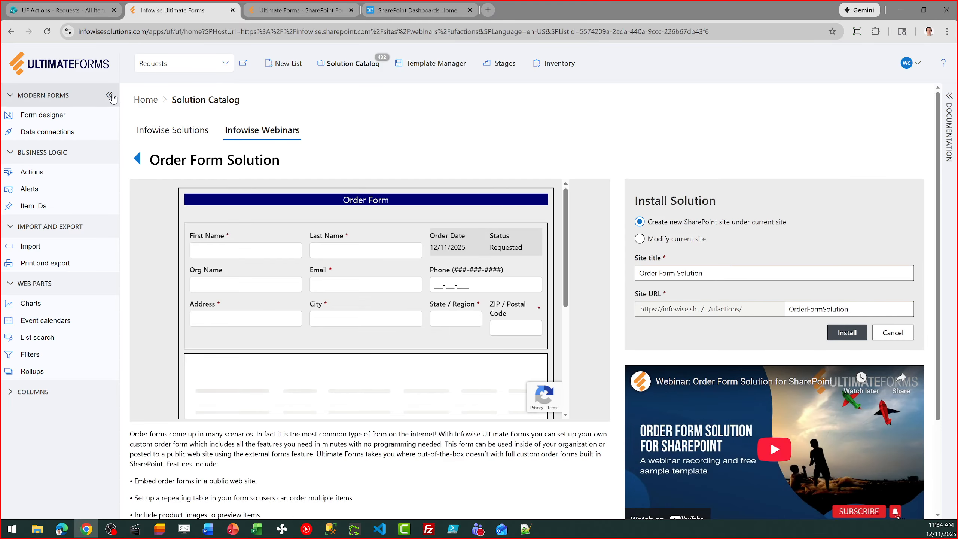
click(11, 32)
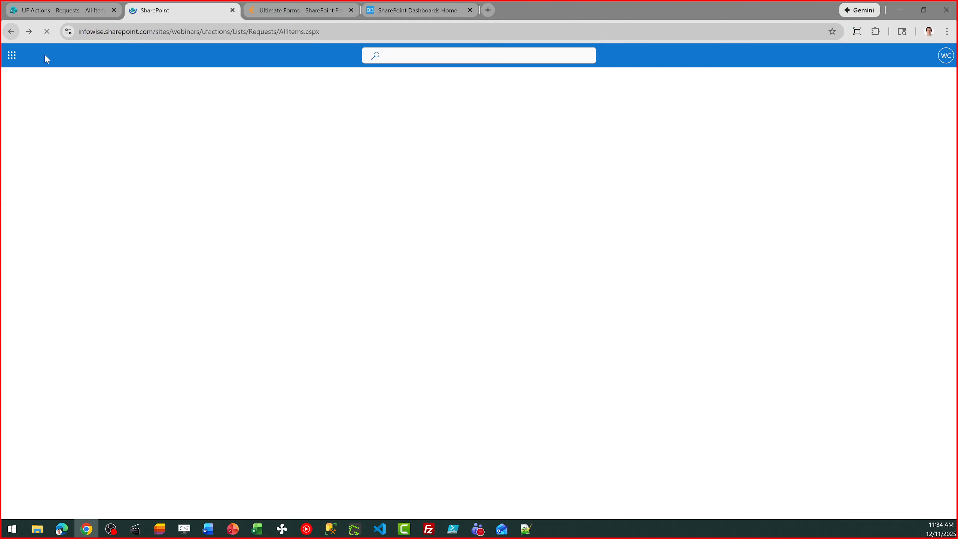
Browse the Kick-Start instructor-led Training page from Resources on the Ultimate Forms website.
click(300, 5)
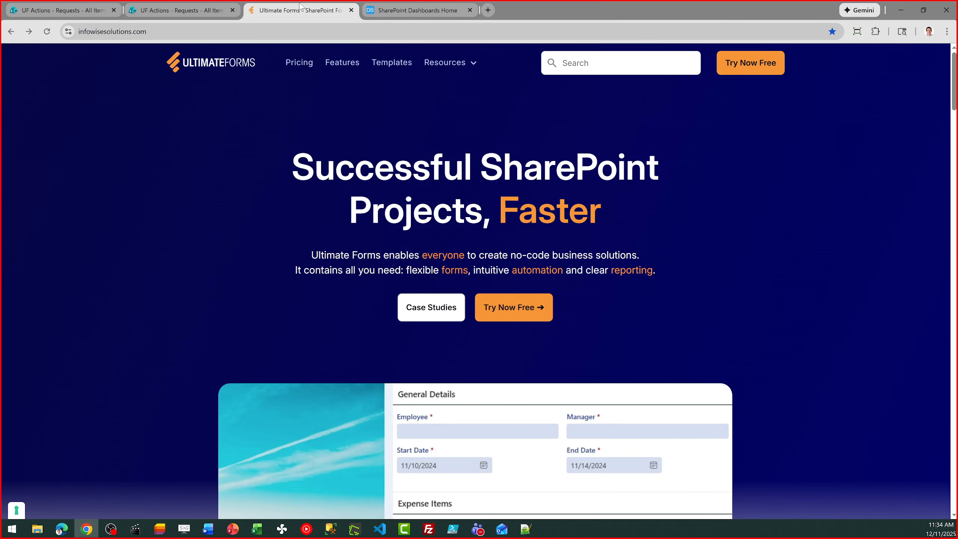
click(463, 62)
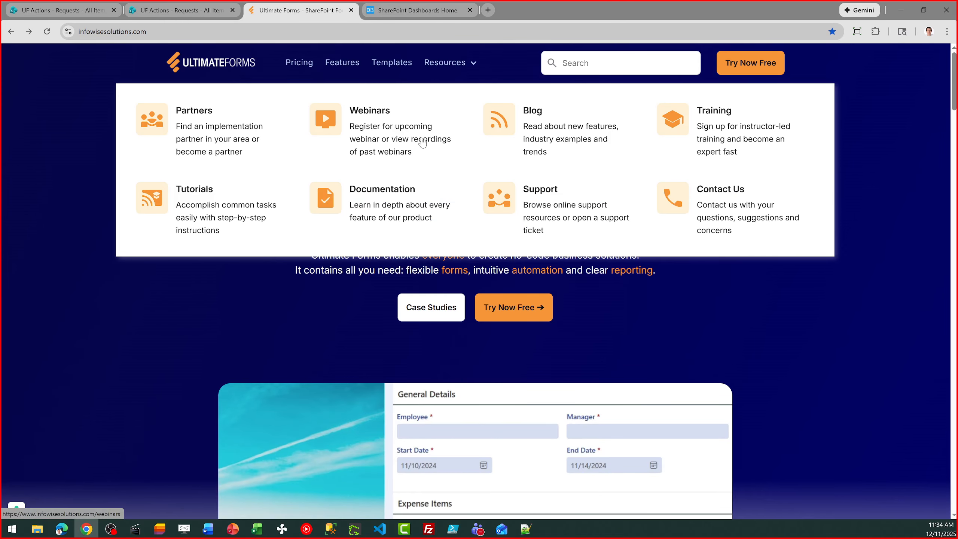
click(717, 135)
drag(291, 331, 175, 327)
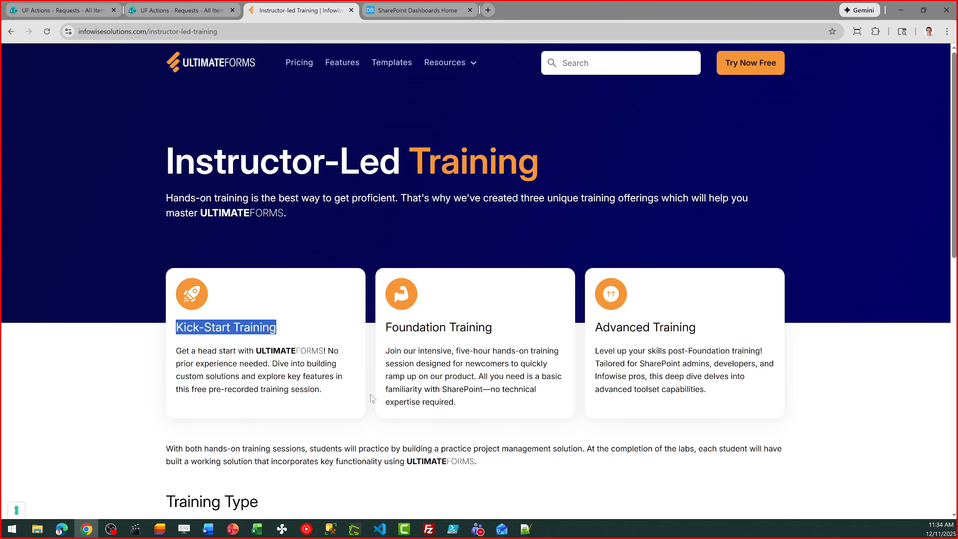
click(299, 387)
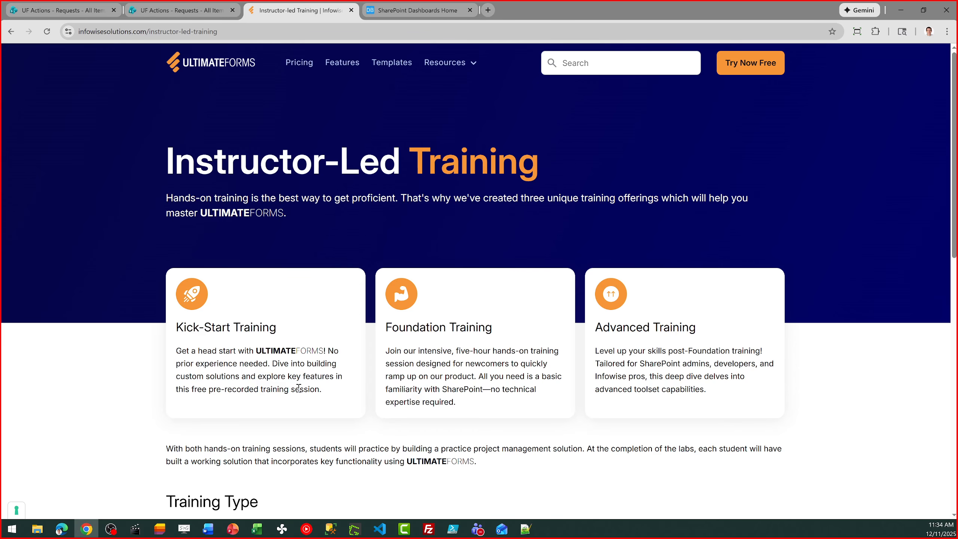
scroll(577, 344, down, 3)
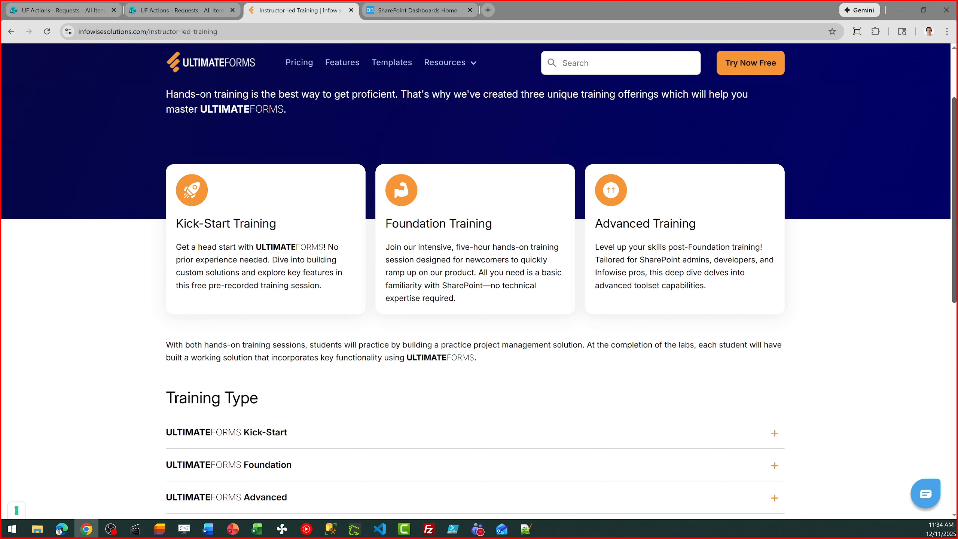
scroll(491, 106, up, 3)
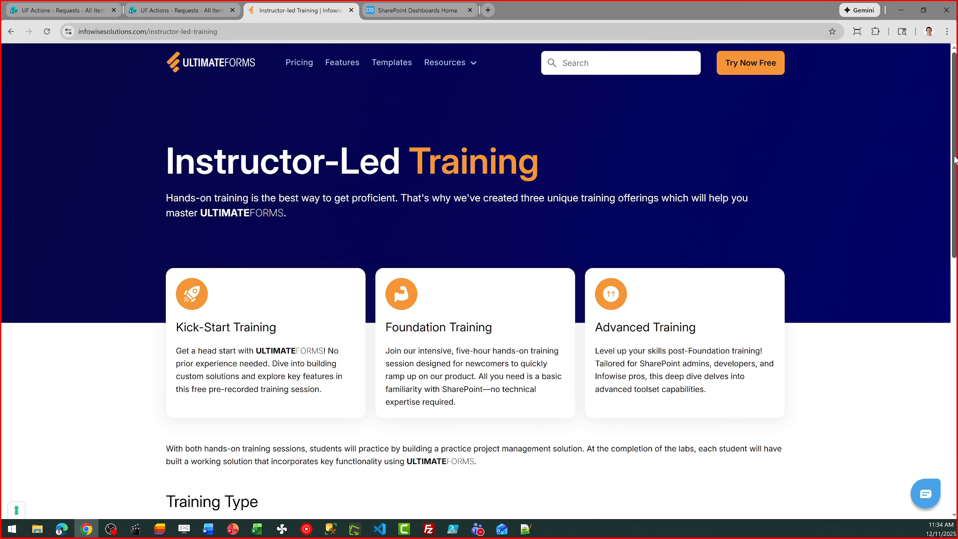
View the Resources > Tutorials page, then go back to the Ultimate Forms home page.
click(461, 68)
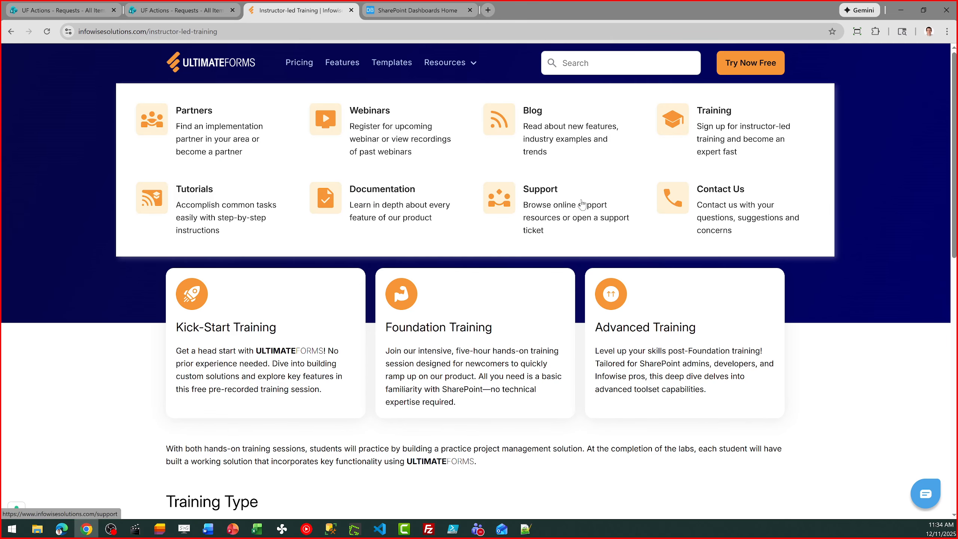
click(206, 210)
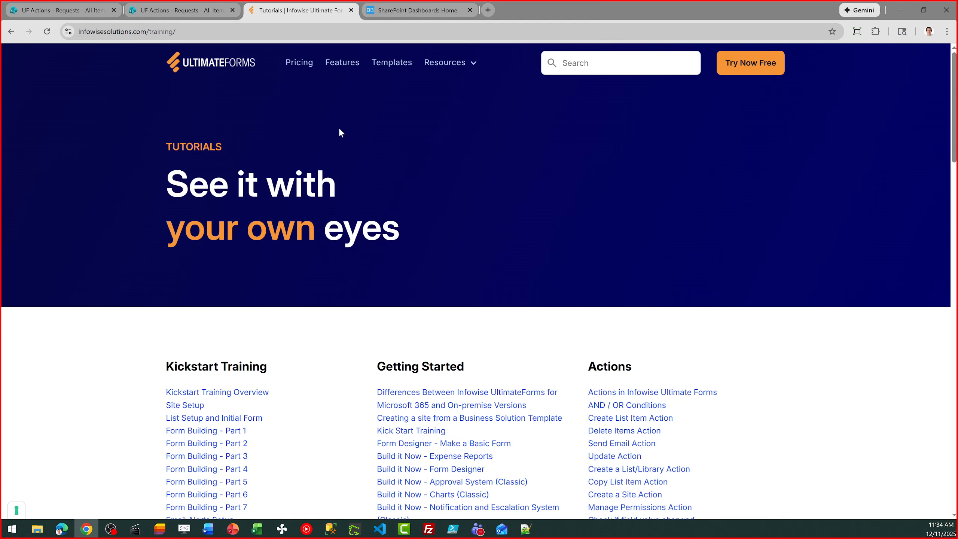
click(223, 63)
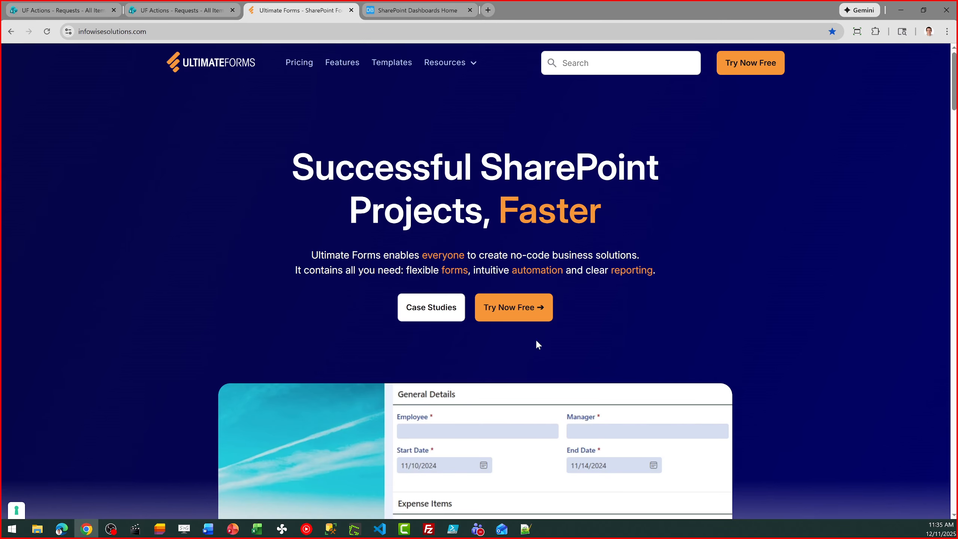
Open the Book a Demo request form from lower on the home page.
drag(954, 91, 956, 460)
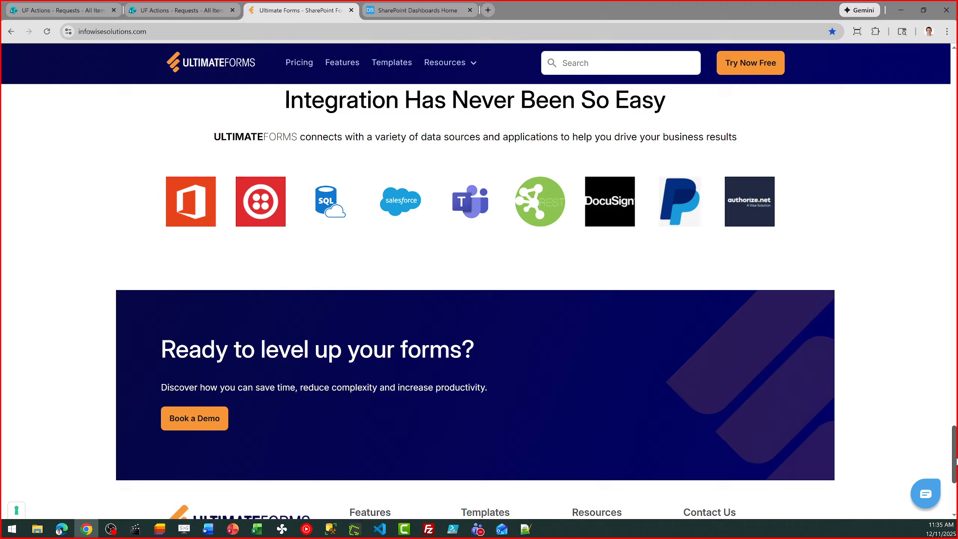
click(203, 424)
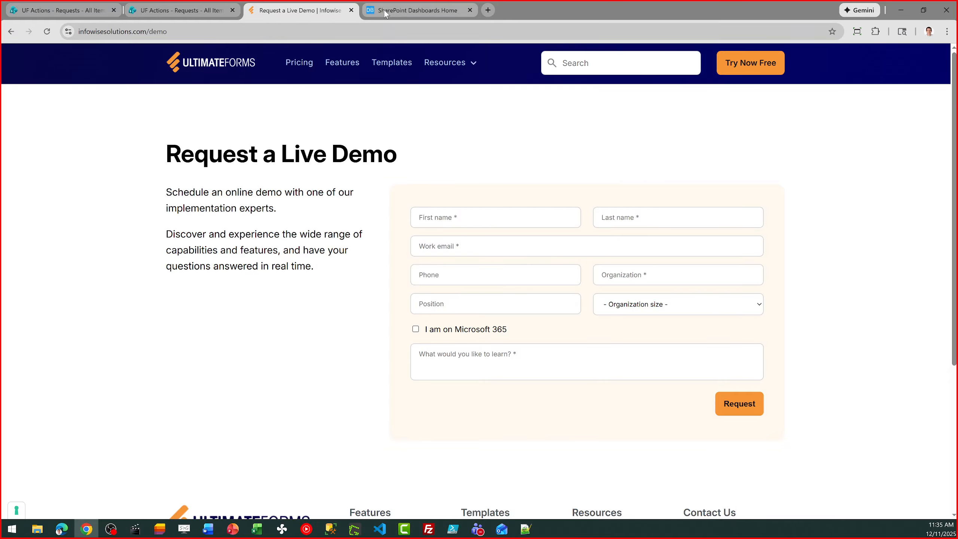
mouse_move(383, 11)
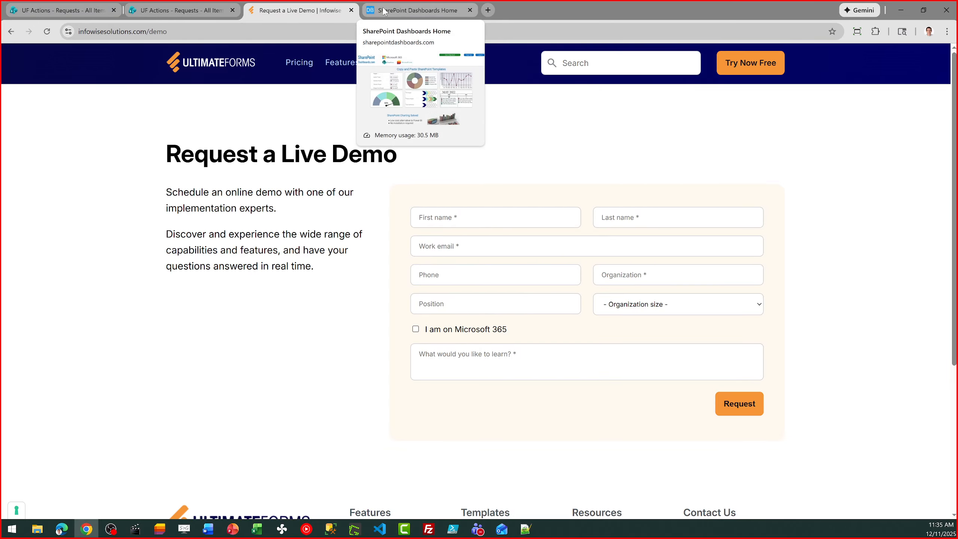
Browse the Buttons templates in the SharePoint Dashboards templates gallery.
click(383, 11)
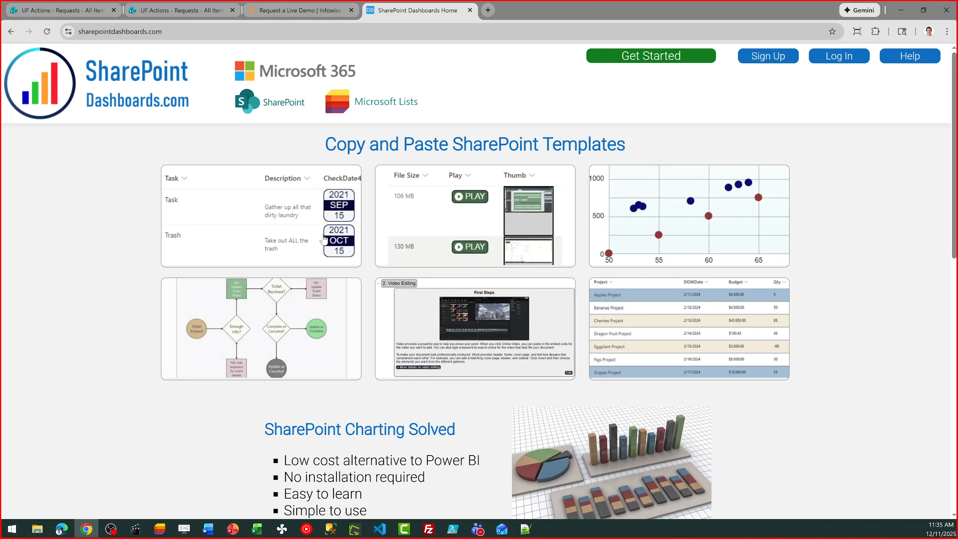
click(645, 55)
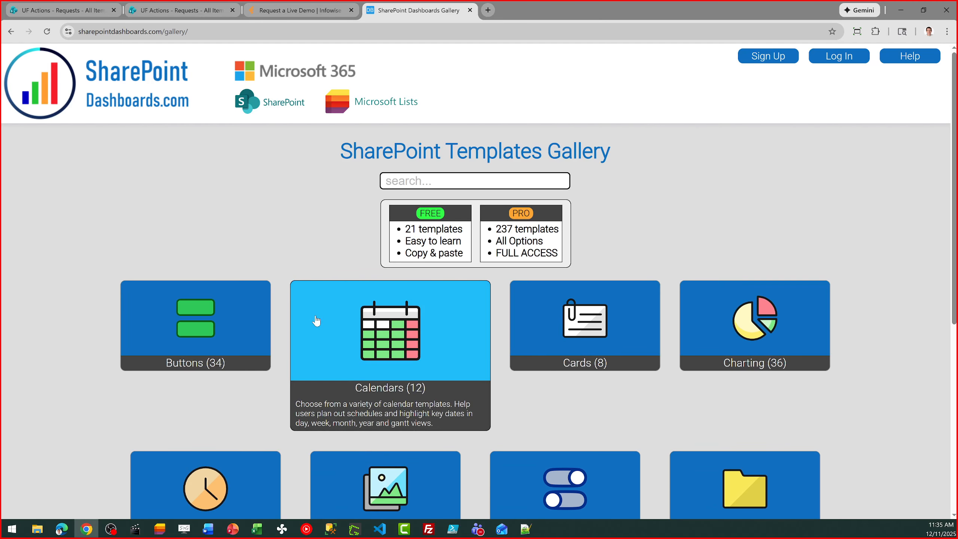
click(243, 318)
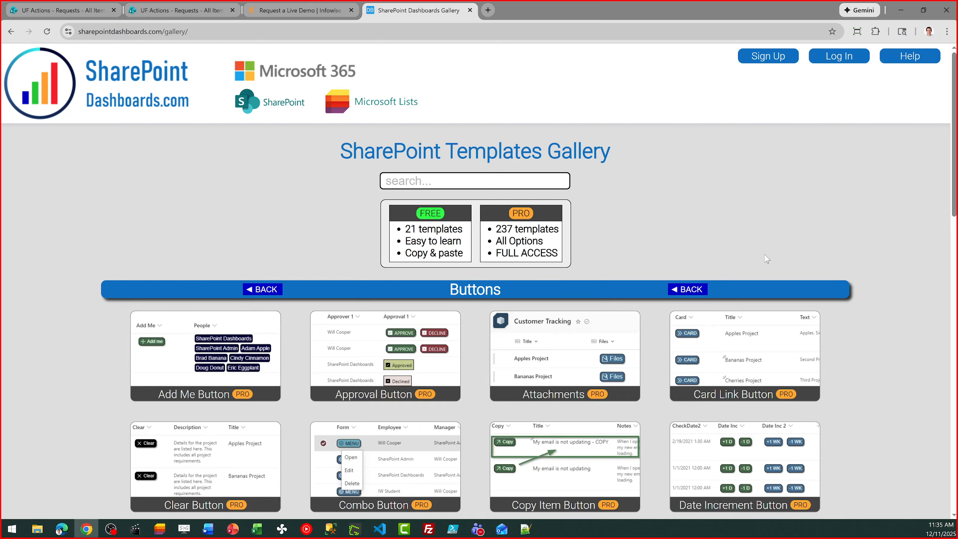
scroll(478, 302, down, 3)
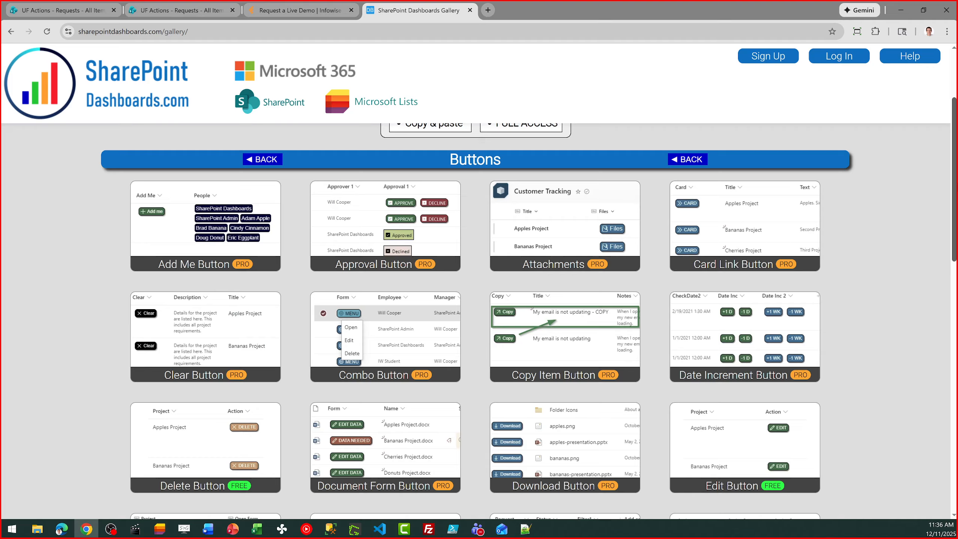
scroll(955, 189, up, 3)
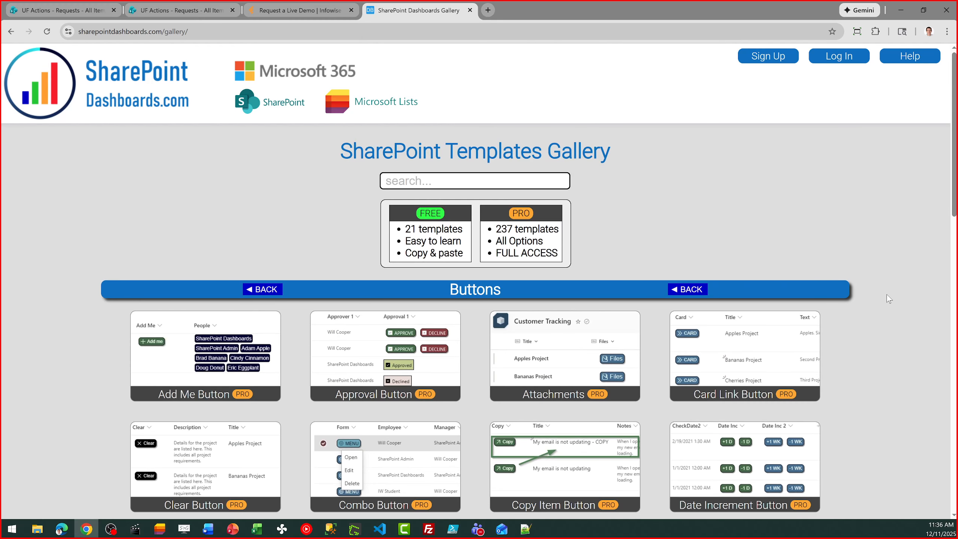
mouse_move(388, 365)
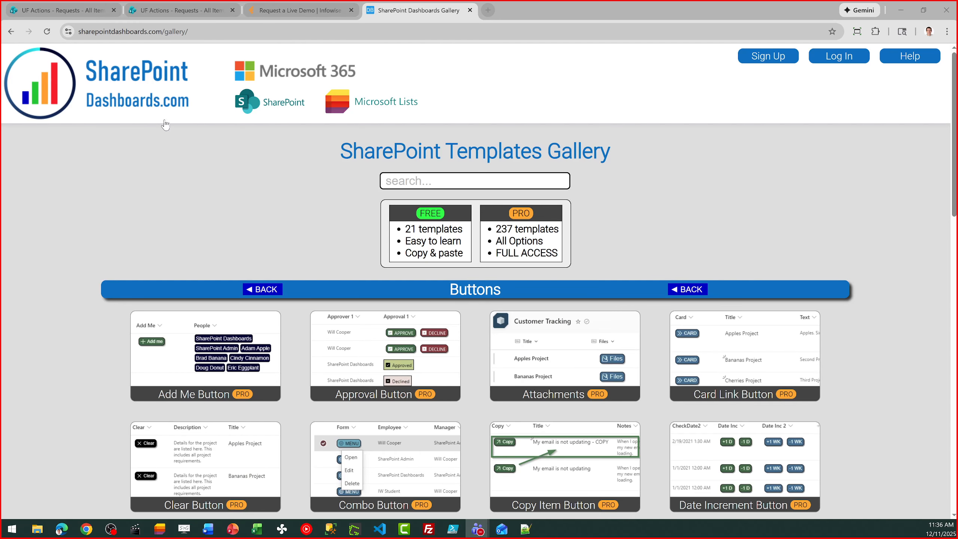
Return to the Requests list and open its Ultimate Forms Design dashboard.
click(270, 7)
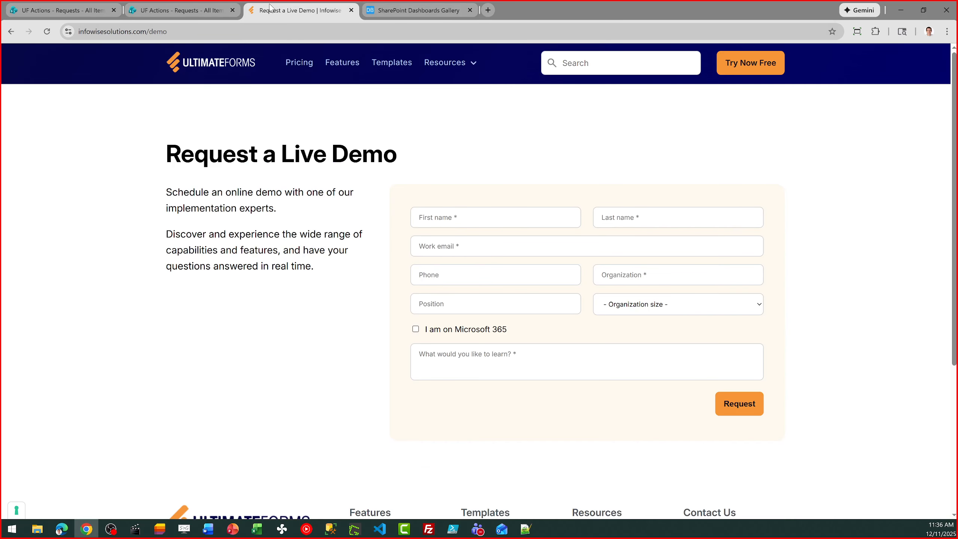
click(164, 6)
click(409, 133)
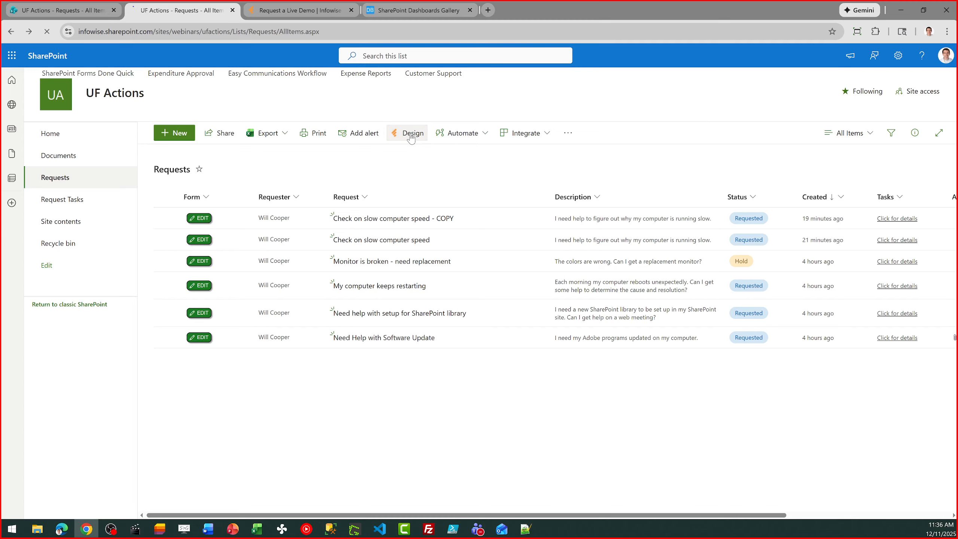